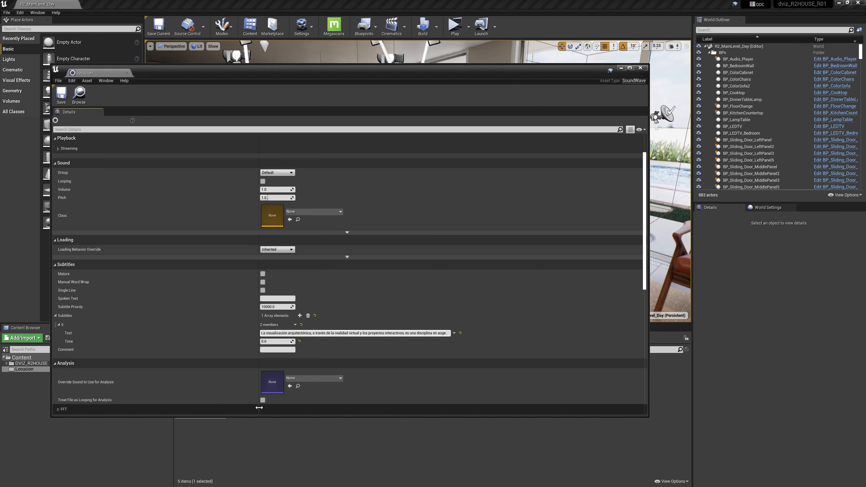
{"action": "key", "text": "Return"}
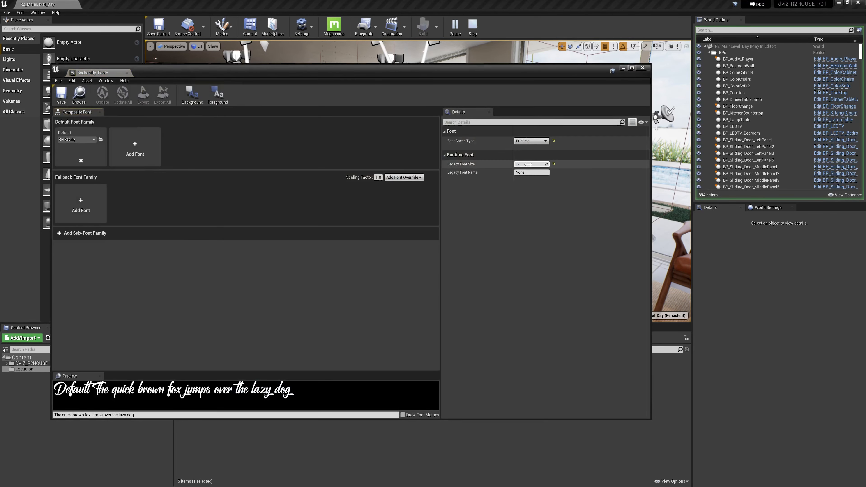
{"action": "left_click", "coordinate": [528, 164]}
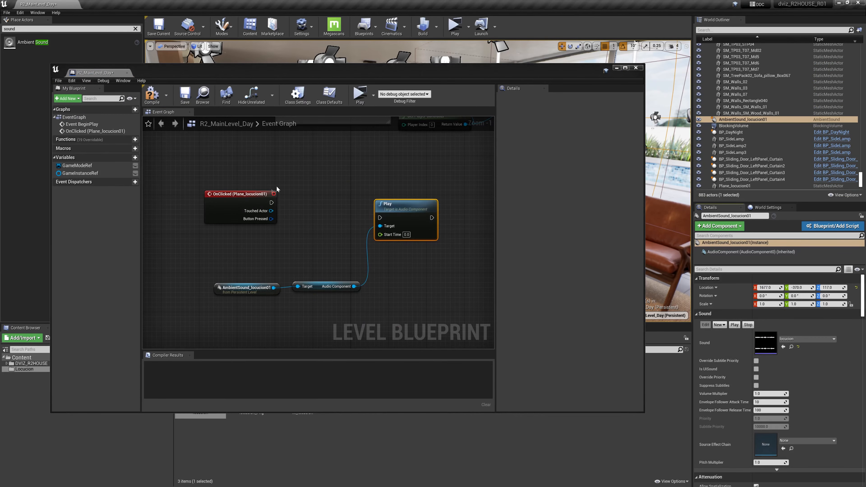
{"action": "left_click_drag", "start_coordinate": [271, 204], "coordinate": [380, 218]}
{"action": "key", "text": "q"}
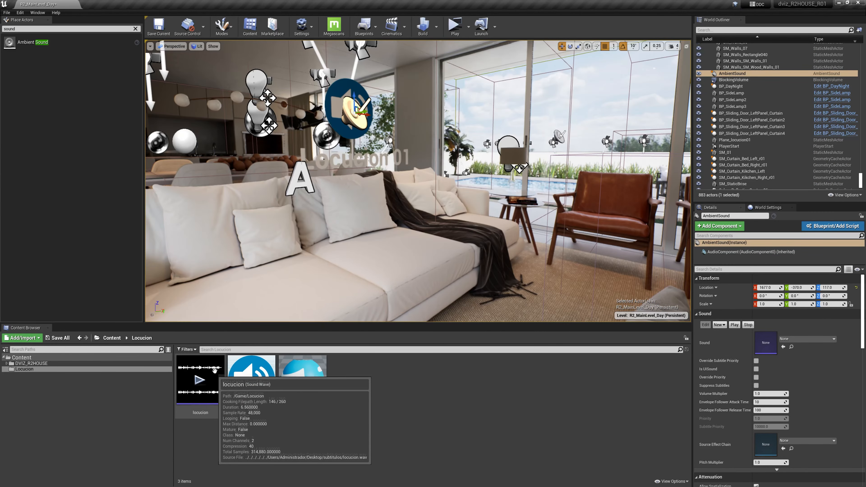
{"action": "left_click_drag", "start_coordinate": [200, 380], "coordinate": [773, 345]}
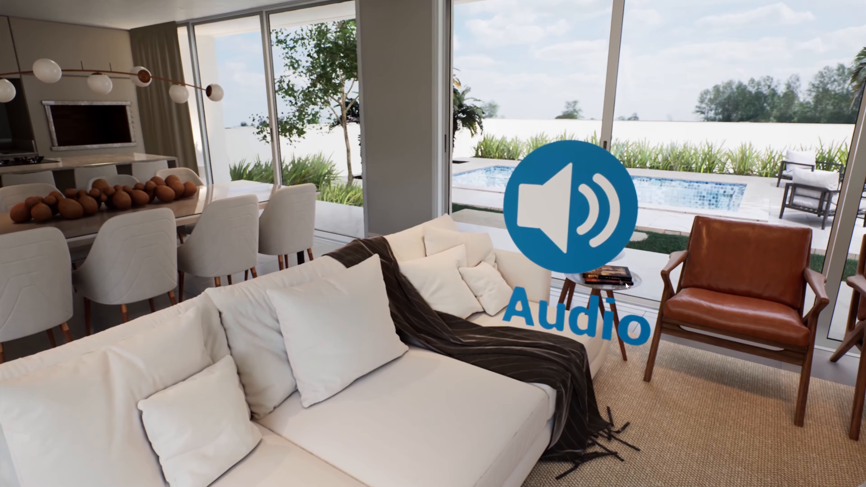
{"action": "left_click", "coordinate": [579, 255]}
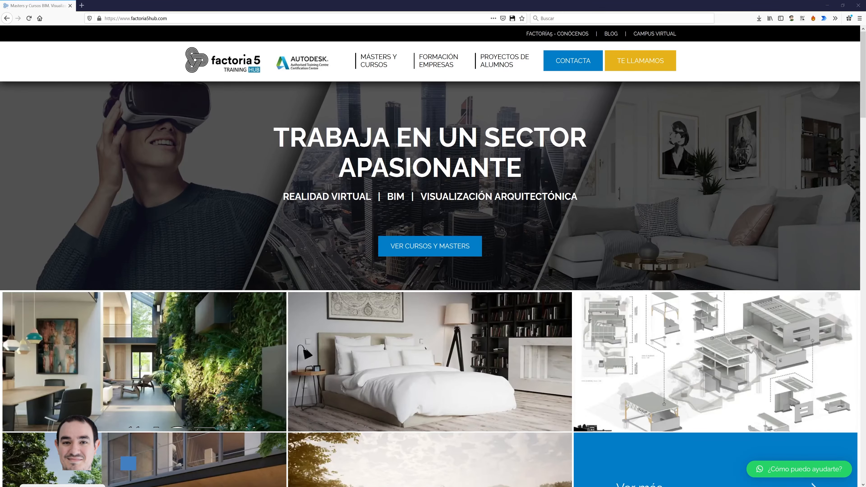
- Browse the factoria 5 website's courses and masters page and open the Área Realidad Virtual para Arquitectura training
{"action": "left_click", "coordinate": [429, 246]}
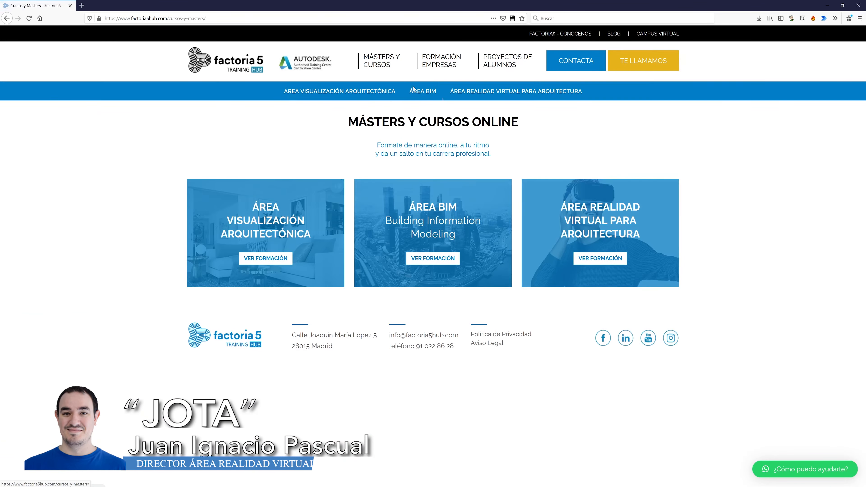
{"action": "left_click", "coordinate": [600, 258]}
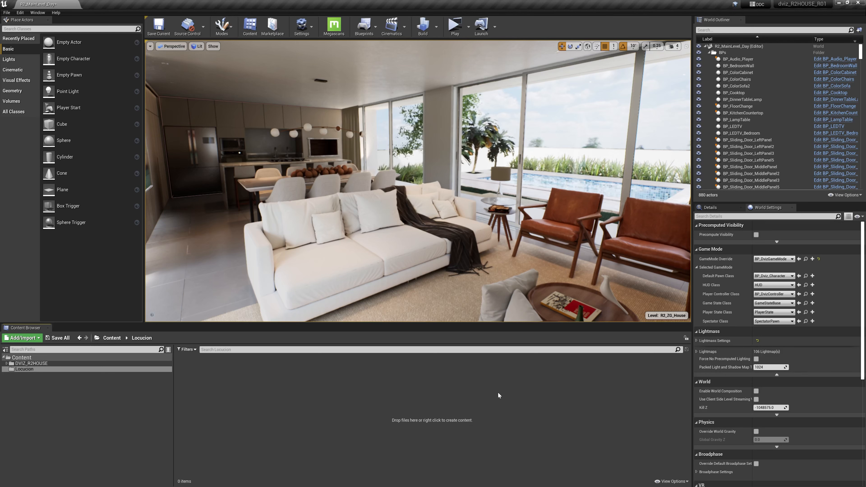
- Import the audio file locucion.wav from the subtitulos folder into the Locucion content folder
{"action": "right_click", "coordinate": [216, 390]}
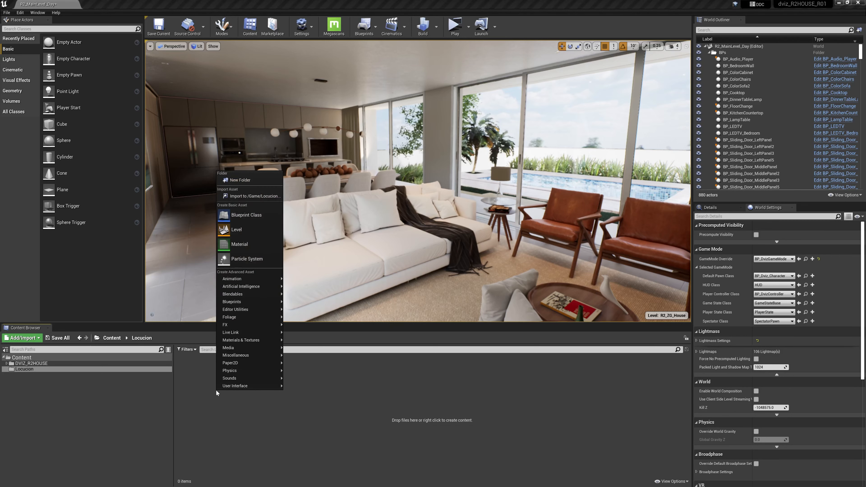
{"action": "left_click", "coordinate": [238, 196]}
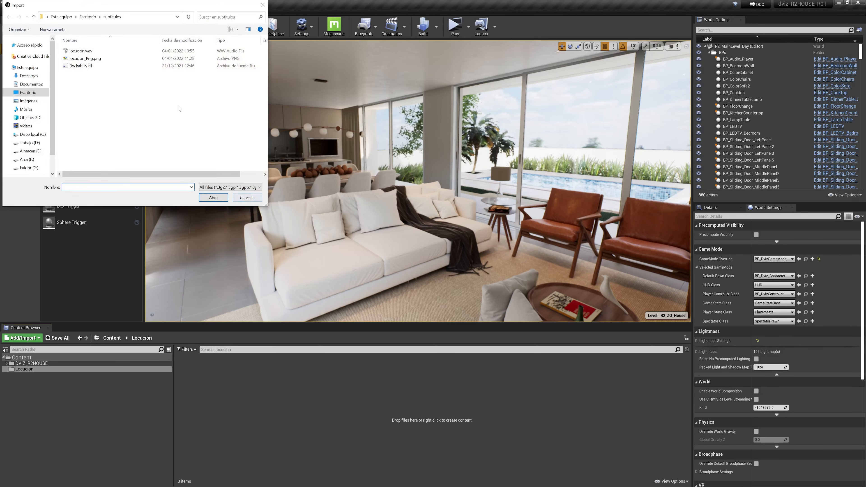
{"action": "left_click", "coordinate": [88, 51]}
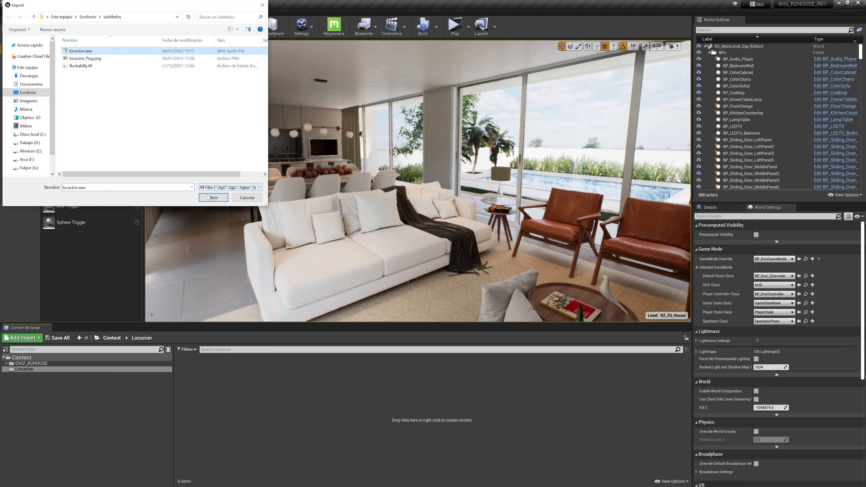
{"action": "left_click", "coordinate": [213, 198]}
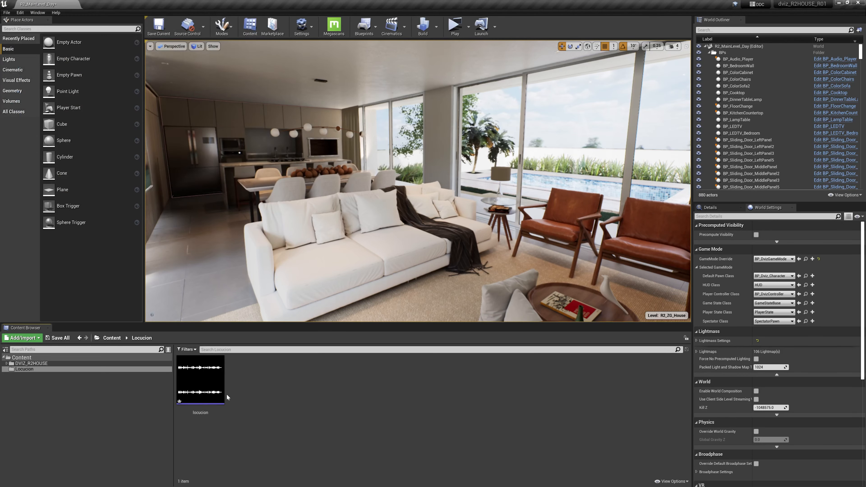
{"action": "left_click", "coordinate": [200, 380]}
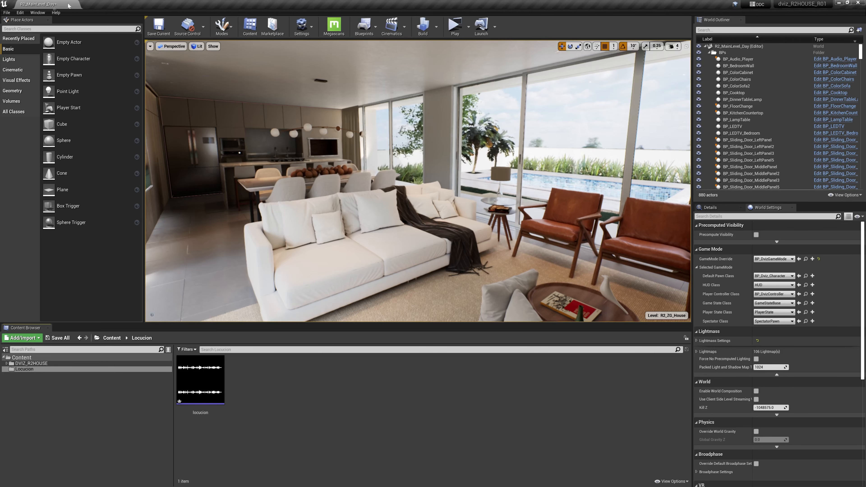
- Check the Subtitles options in the project's engine General Settings, then close the project settings
{"action": "left_click", "coordinate": [20, 12]}
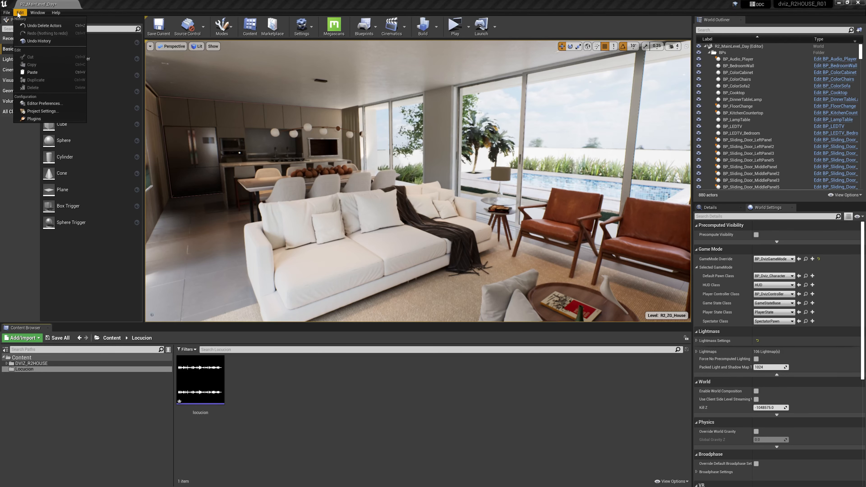
{"action": "left_click", "coordinate": [55, 111]}
{"action": "left_click_drag", "start_coordinate": [311, 90], "coordinate": [297, 63]}
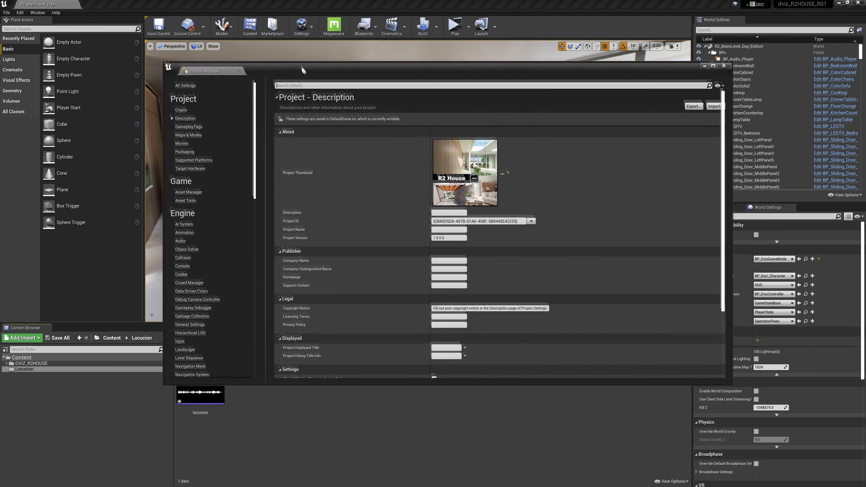
{"action": "scroll", "coordinate": [181, 203], "scroll_direction": "down", "scroll_amount": 2}
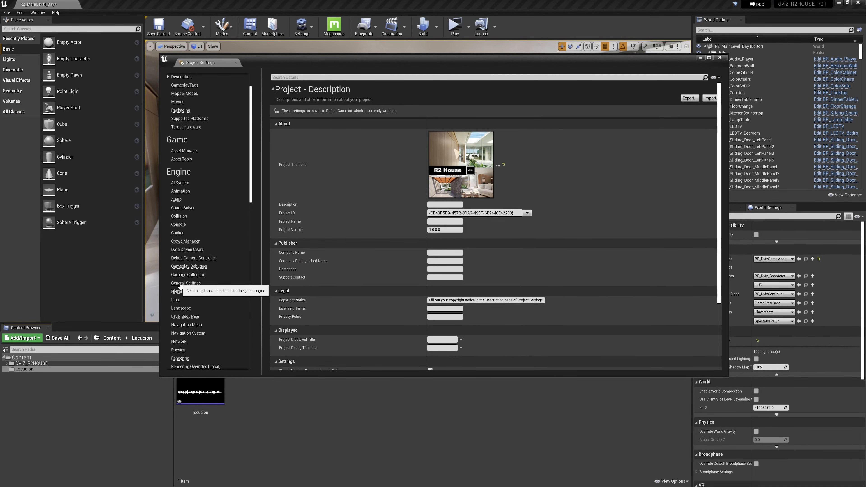
{"action": "left_click", "coordinate": [180, 282]}
{"action": "scroll", "coordinate": [377, 201], "scroll_direction": "down", "scroll_amount": 5}
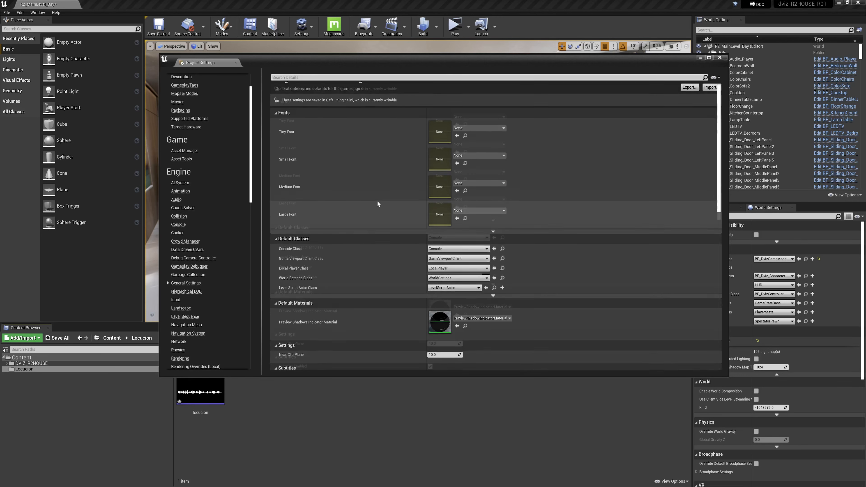
{"action": "scroll", "coordinate": [377, 203], "scroll_direction": "down", "scroll_amount": 3}
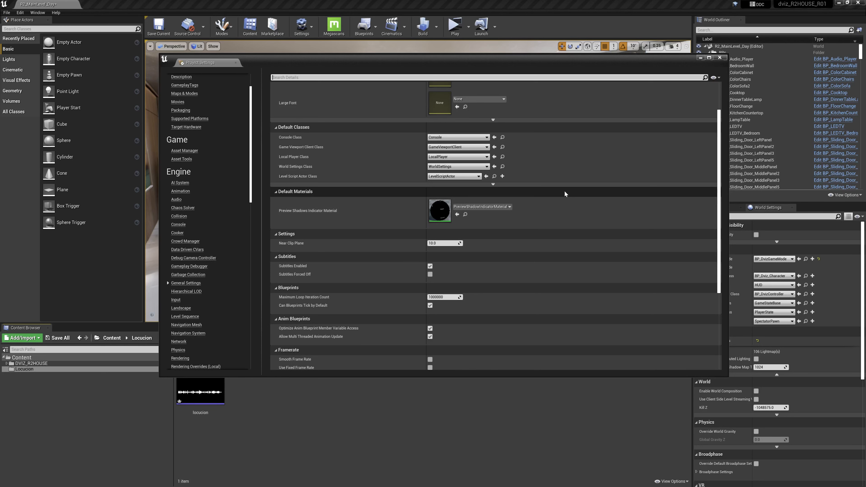
{"action": "left_click", "coordinate": [719, 57]}
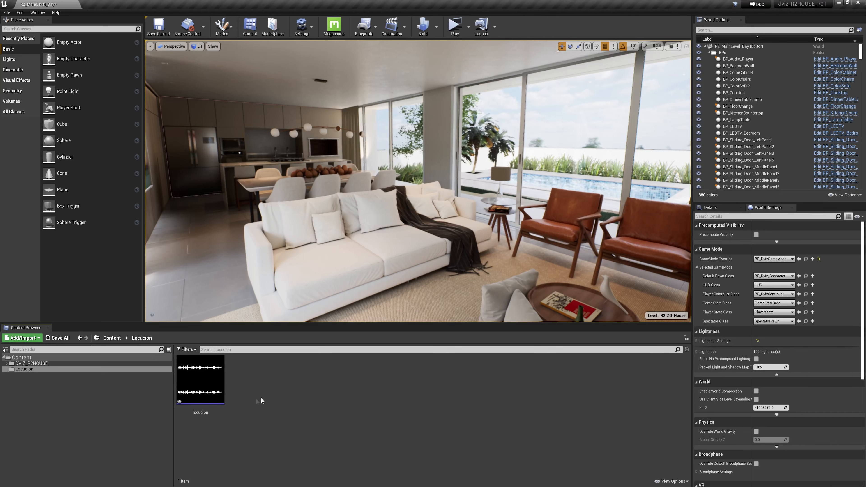
- Open the locucion sound wave, examine its Subtitles settings, and close it
{"action": "mouse_move", "coordinate": [189, 403]}
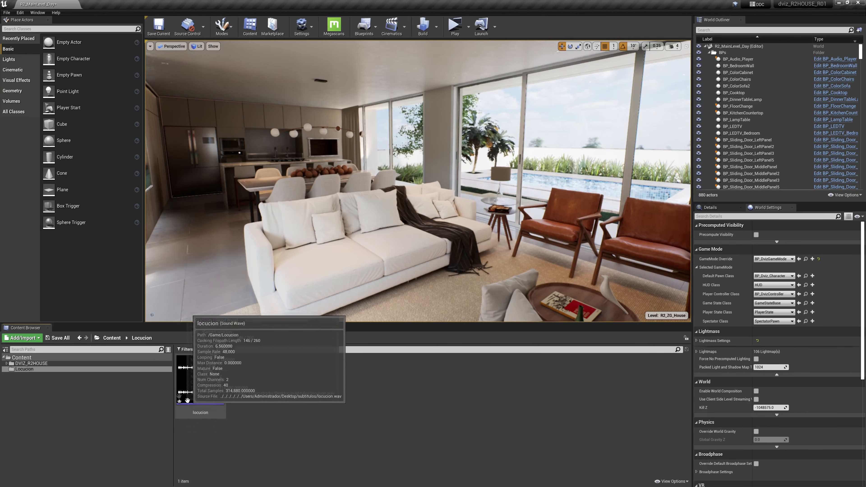
{"action": "double_click", "coordinate": [214, 402]}
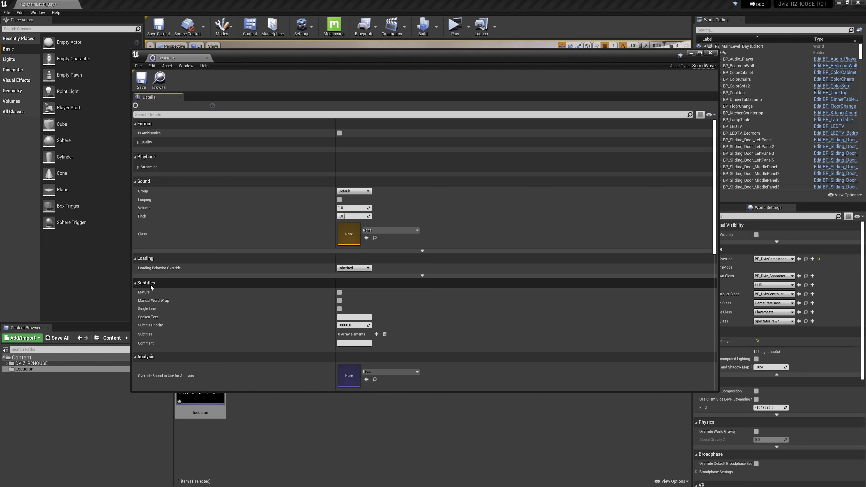
{"action": "left_click", "coordinate": [710, 53]}
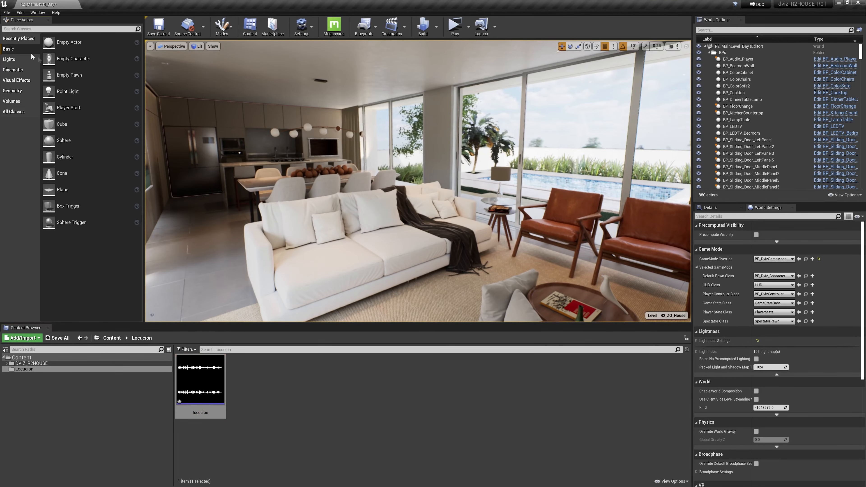
- Place a Plane above the white sofa and rotate it upright to face the camera
{"action": "left_click_drag", "start_coordinate": [62, 190], "coordinate": [377, 170]}
{"action": "key", "text": "e"}
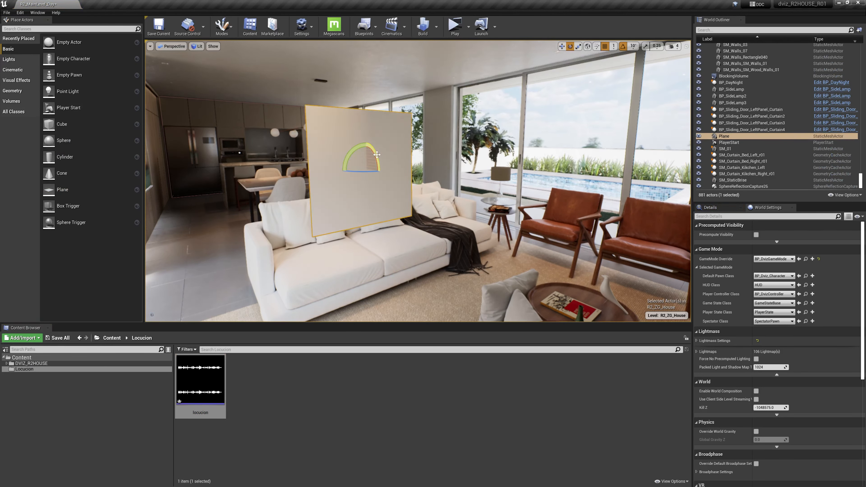
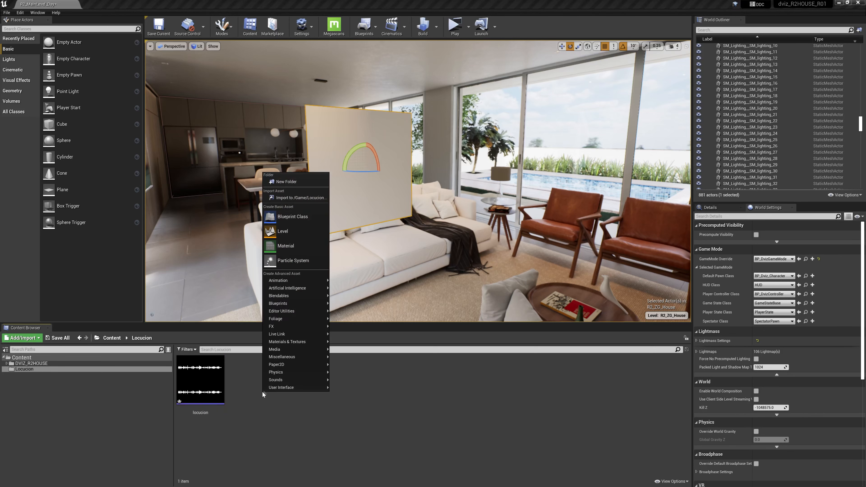
- Import the image locucion_Png.png from the subtitulos folder into the Locucion content folder
{"action": "left_click", "coordinate": [296, 200]}
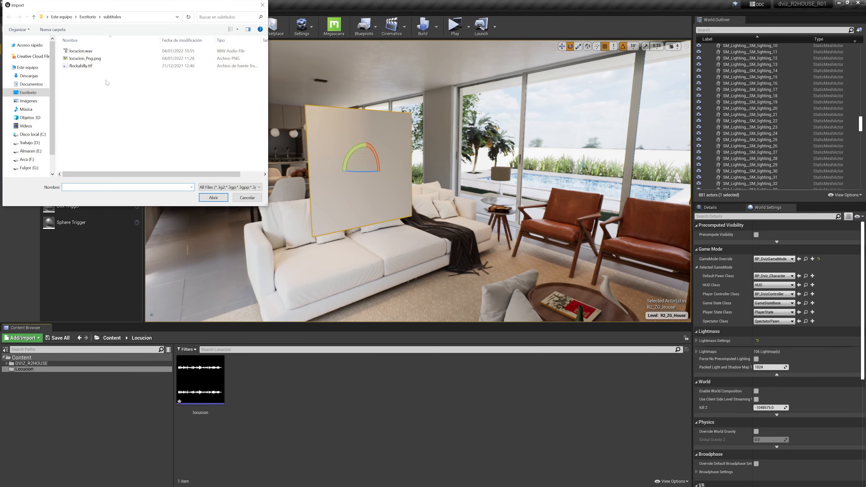
{"action": "scroll", "coordinate": [111, 91], "scroll_direction": "up", "scroll_amount": 3, "text": "ctrl"}
{"action": "left_click", "coordinate": [95, 55]}
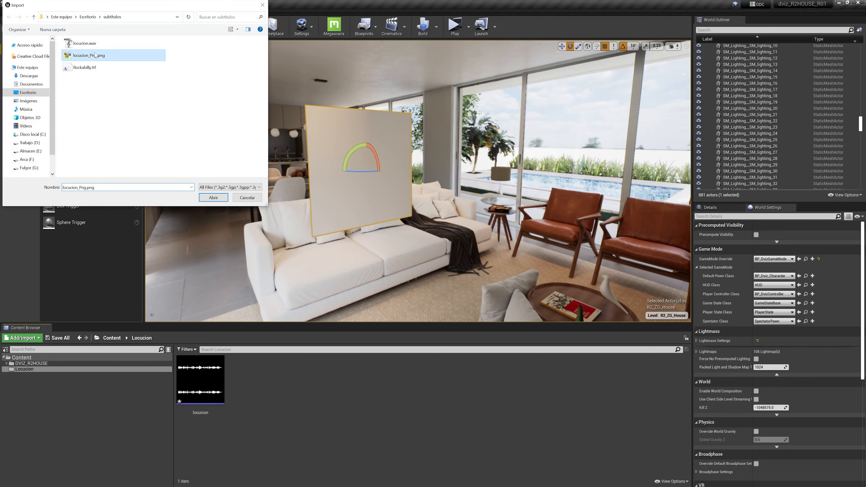
{"action": "left_click", "coordinate": [213, 198]}
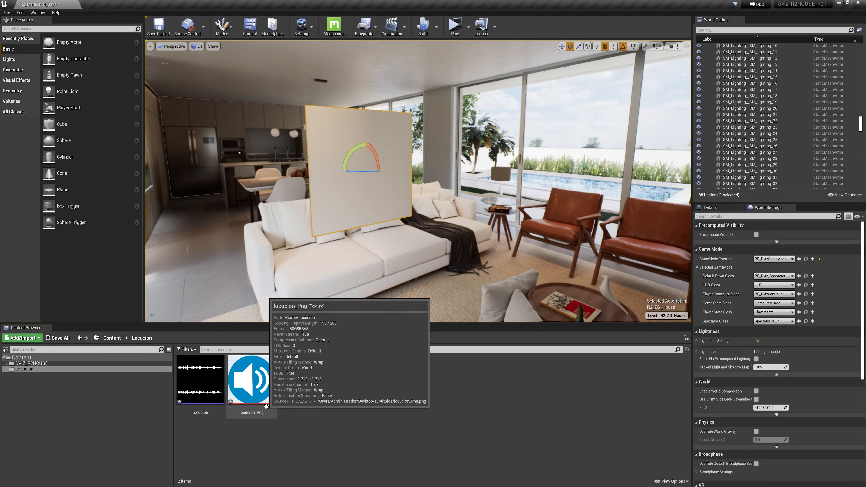
- Create a material from the locucion_Png texture and name it M_locucion
{"action": "right_click", "coordinate": [256, 389]}
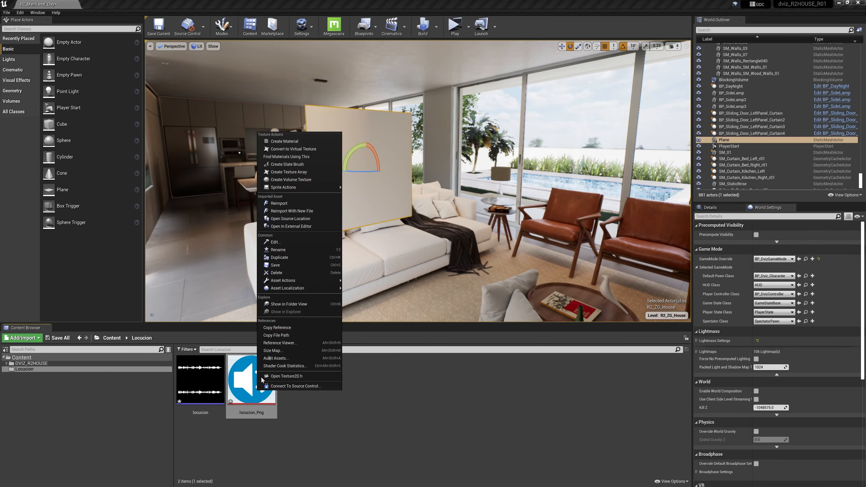
{"action": "left_click", "coordinate": [292, 142]}
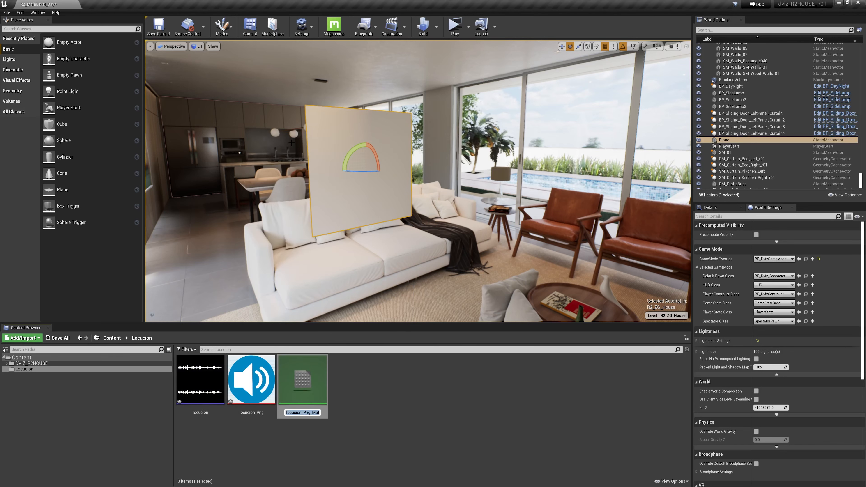
{"action": "type", "text": "M_locucion"}
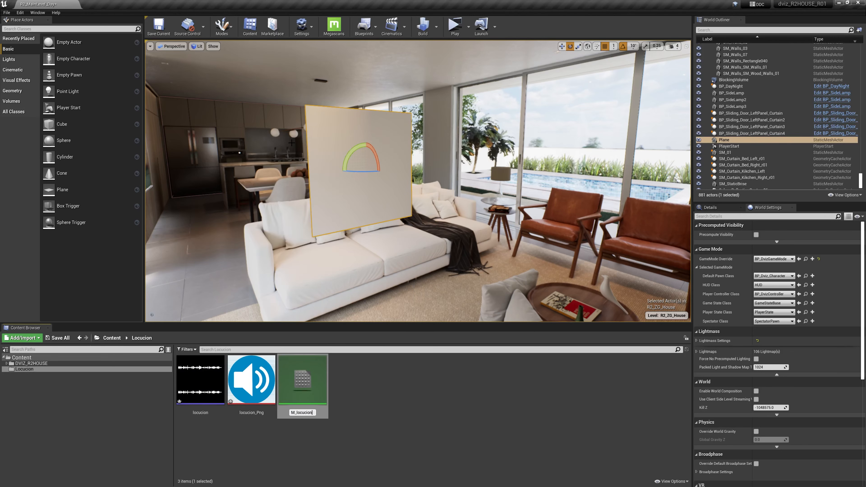
{"action": "key", "text": "Return"}
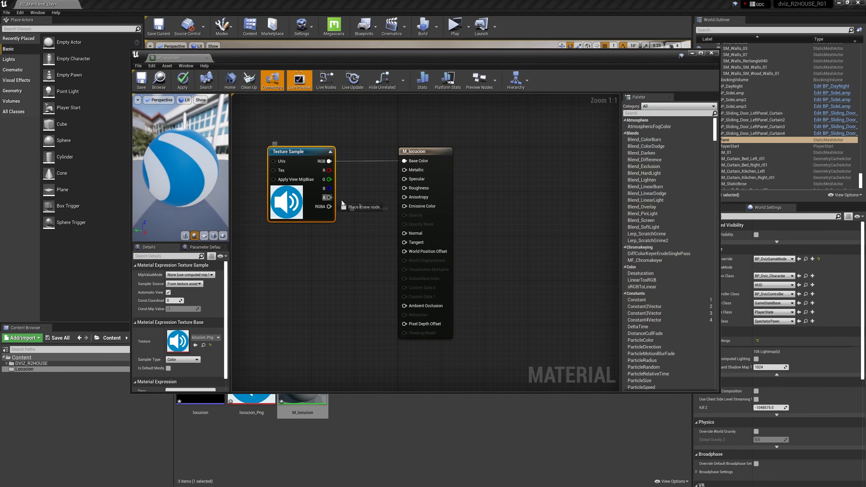
- Connect the texture's alpha to M_locucion's Opacity Mask, set the blend mode to Masked, apply it, and preview it on a plane
{"action": "left_click_drag", "start_coordinate": [329, 197], "coordinate": [407, 227]}
{"action": "left_click", "coordinate": [409, 235]}
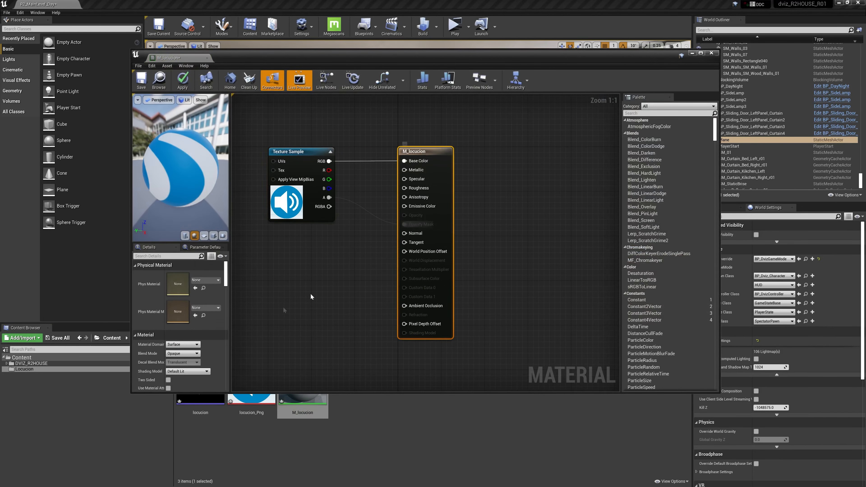
{"action": "left_click", "coordinate": [183, 354]}
{"action": "left_click", "coordinate": [177, 364]}
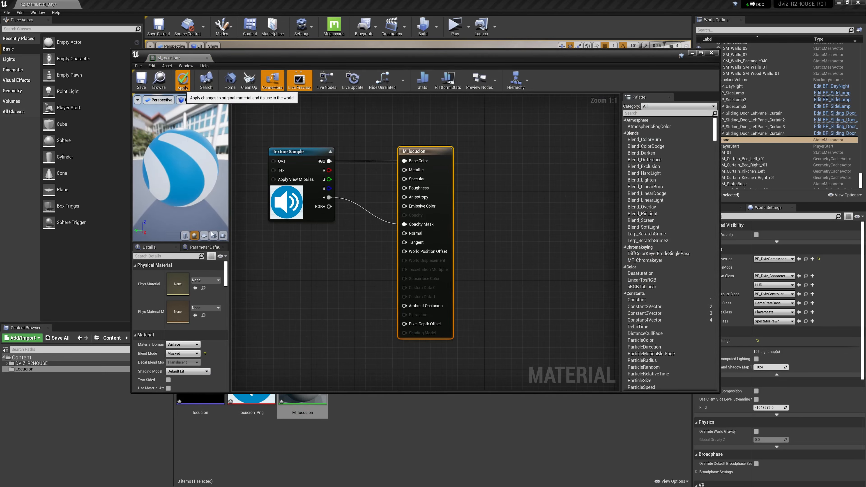
{"action": "left_click", "coordinate": [204, 235]}
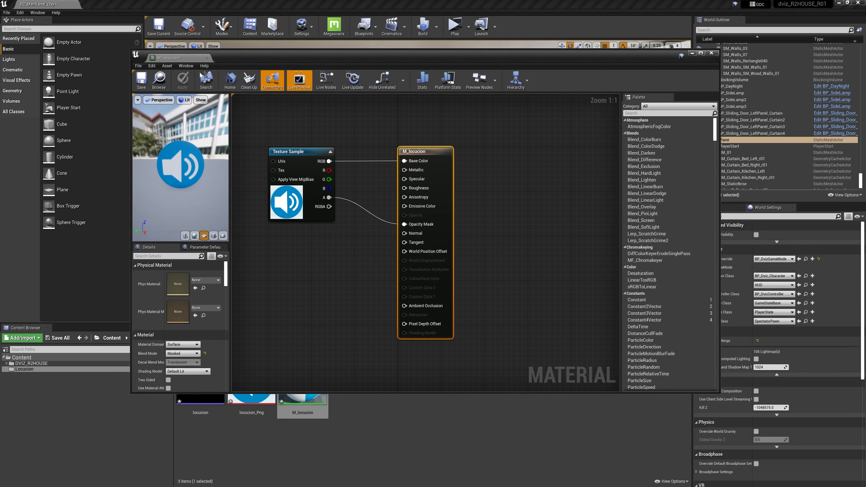
- Close the material editor and assign M_locucion to the upright plane above the sofa
{"action": "left_click", "coordinate": [206, 58]}
{"action": "left_click_drag", "start_coordinate": [300, 375], "coordinate": [344, 184]}
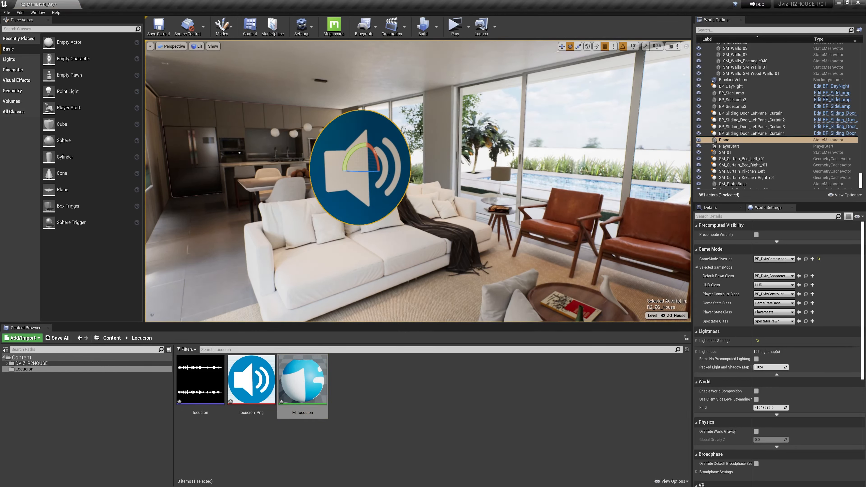
- Scale the audio icon plane down to about 0.26 and place a Text Render actor just below it above the sofa
{"action": "key", "text": "r"}
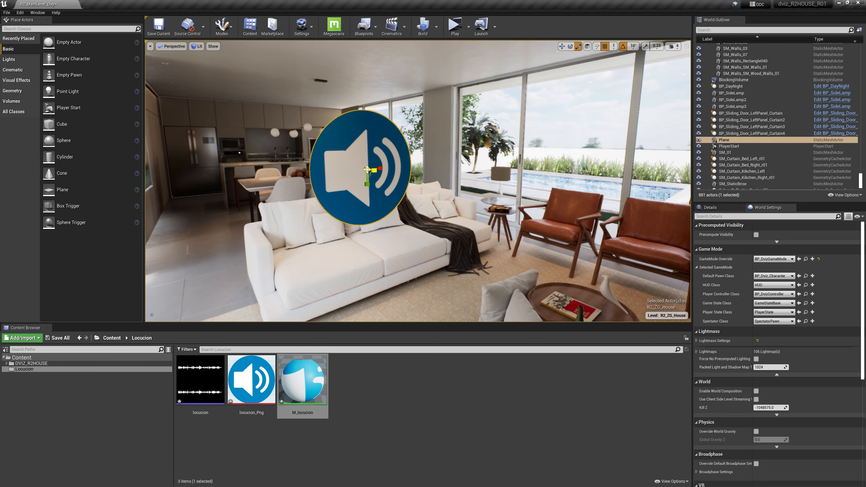
{"action": "left_click_drag", "start_coordinate": [368, 172], "coordinate": [366, 191]}
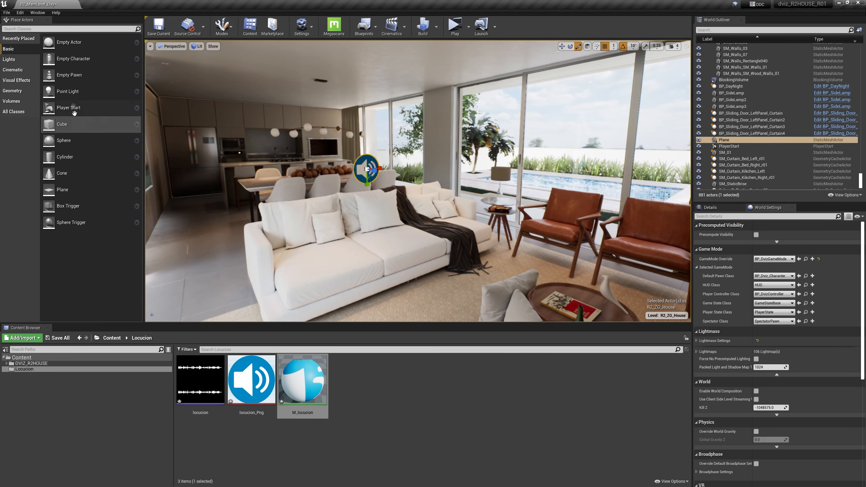
{"action": "left_click", "coordinate": [63, 29]}
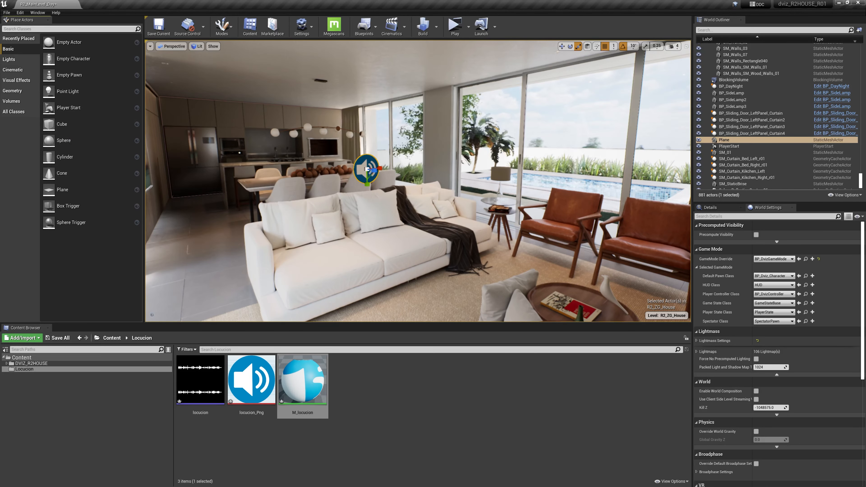
{"action": "left_click_drag", "start_coordinate": [29, 58], "coordinate": [367, 175]}
{"action": "key", "text": "e"}
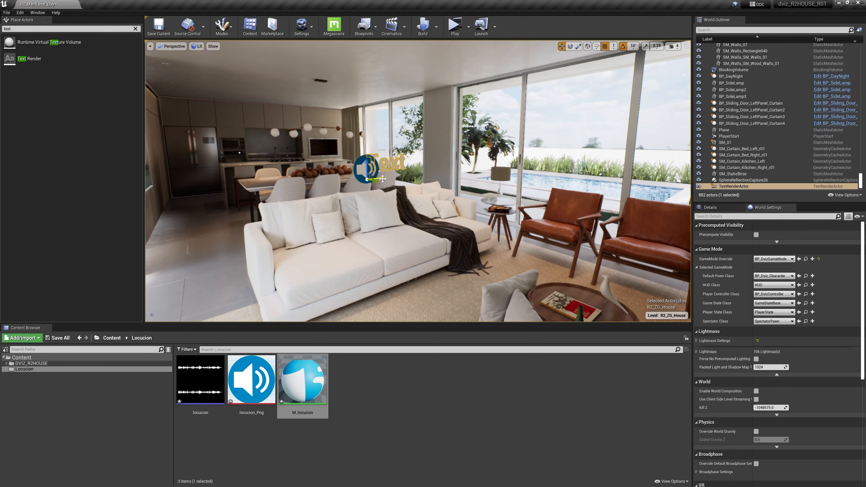
{"action": "left_click_drag", "start_coordinate": [363, 199], "coordinate": [350, 207]}
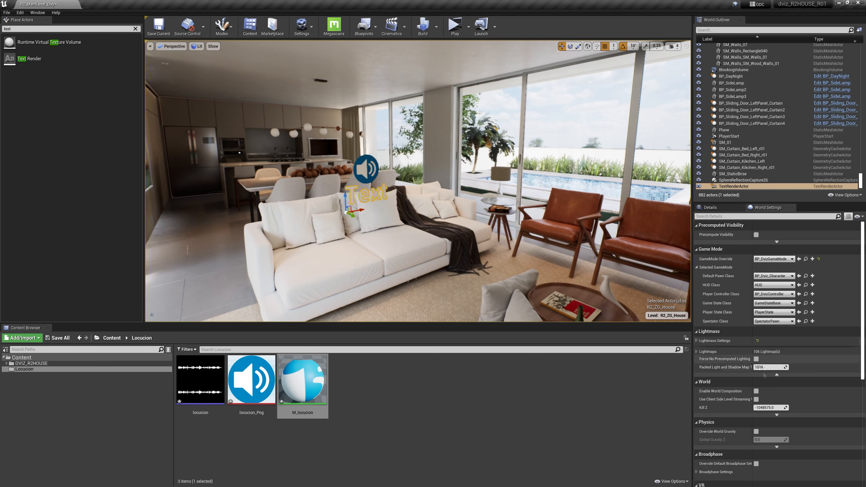
- Set the Text Render actor's text to "Locucion 01"
{"action": "left_click", "coordinate": [711, 207]}
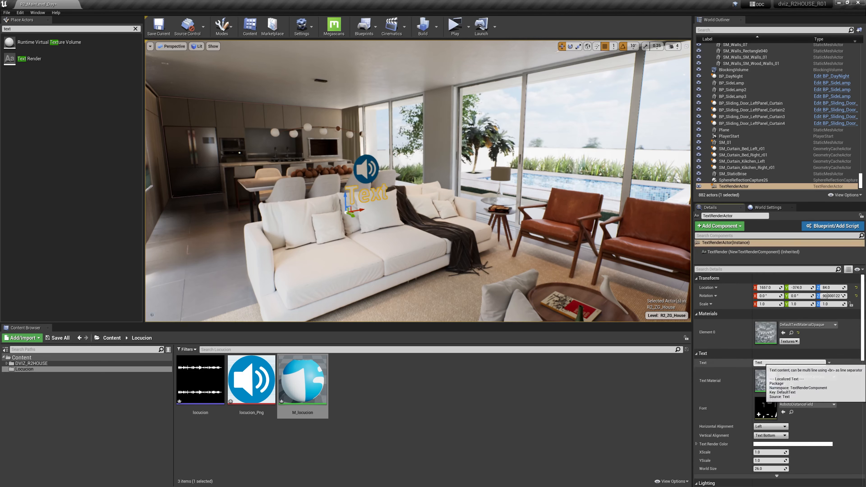
{"action": "left_click", "coordinate": [770, 362]}
{"action": "type", "text": "locucion"}
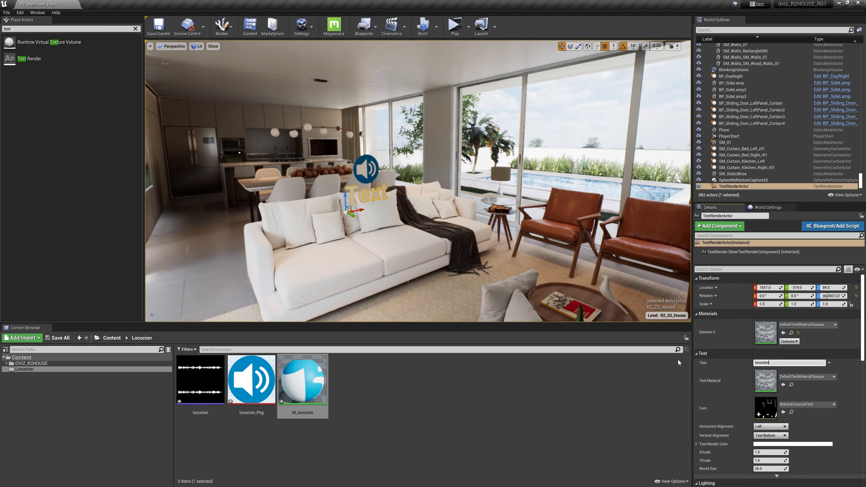
{"action": "type", "text": "01"}
{"action": "left_click_drag", "start_coordinate": [756, 362], "coordinate": [754, 363]}
{"action": "type", "text": "L"}
- Scale down the Locucion 01 text and centre it beneath the audio icon above the sofa back
{"action": "type", "text": "r"}
{"action": "left_click_drag", "start_coordinate": [361, 210], "coordinate": [346, 200]}
{"action": "type", "text": "ion"}
{"action": "key", "text": "w"}
{"action": "left_click", "coordinate": [412, 259]}
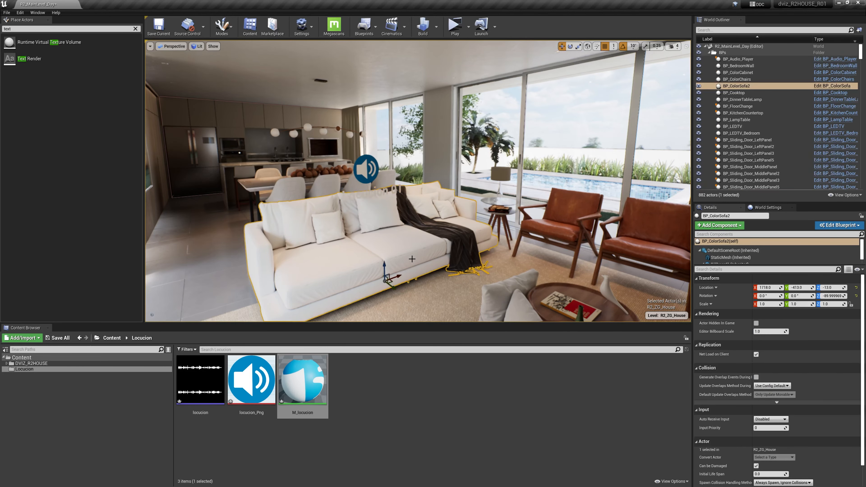
{"action": "key", "text": "f"}
{"action": "right_click_drag", "start_coordinate": [417, 181], "coordinate": [426, 196]}
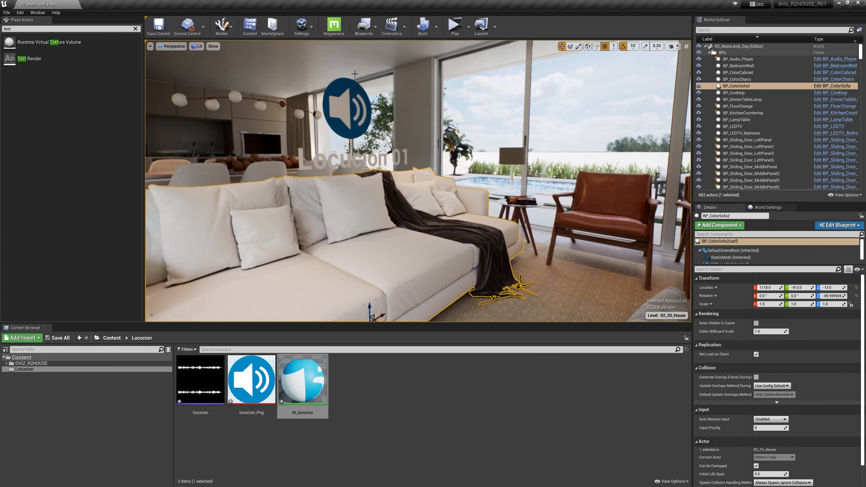
- Open the level blueprint and add a Get Player Controller node below the carga subnivel comment
{"action": "left_click", "coordinate": [355, 30]}
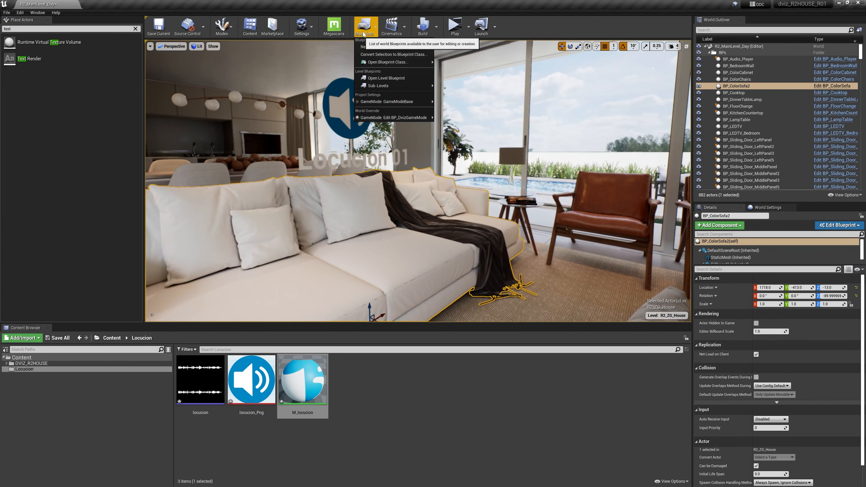
{"action": "left_click", "coordinate": [388, 80]}
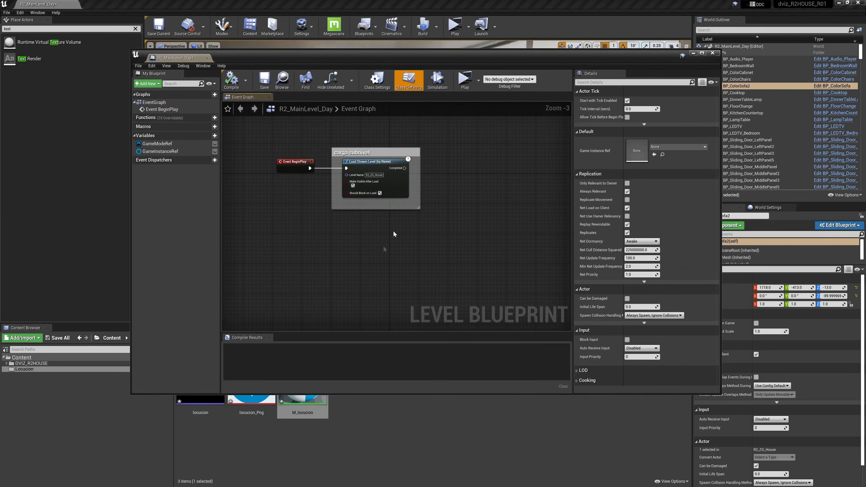
{"action": "right_click_drag", "start_coordinate": [382, 201], "coordinate": [383, 327]}
{"action": "left_click", "coordinate": [309, 195]}
{"action": "right_click_drag", "start_coordinate": [398, 265], "coordinate": [318, 259]}
{"action": "right_click_drag", "start_coordinate": [404, 280], "coordinate": [353, 264]}
{"action": "right_click", "coordinate": [343, 281]}
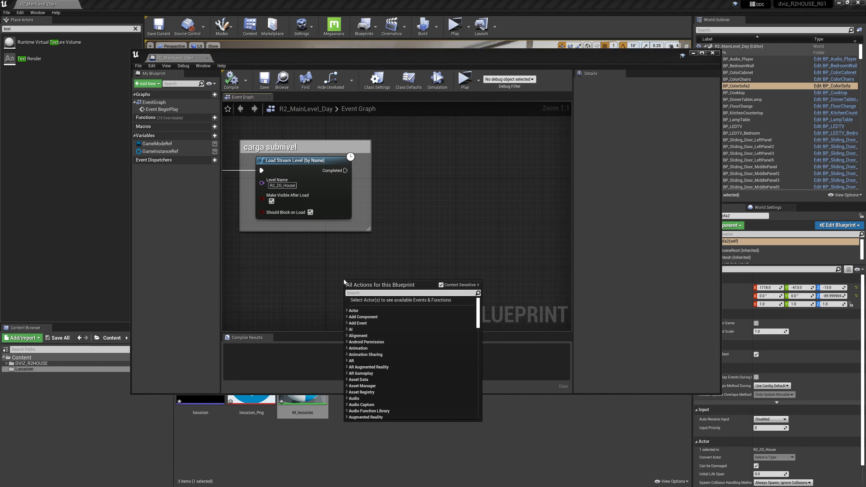
{"action": "type", "text": "get player"}
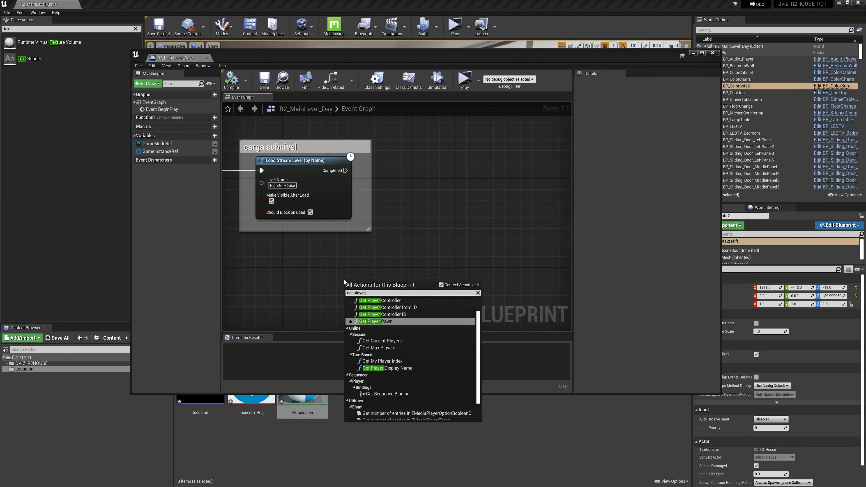
{"action": "type", "text": " controller"}
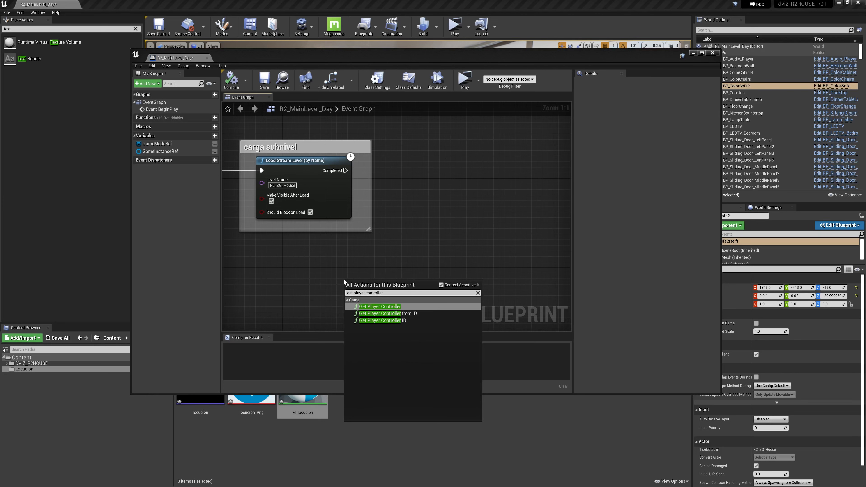
{"action": "key", "text": "Return"}
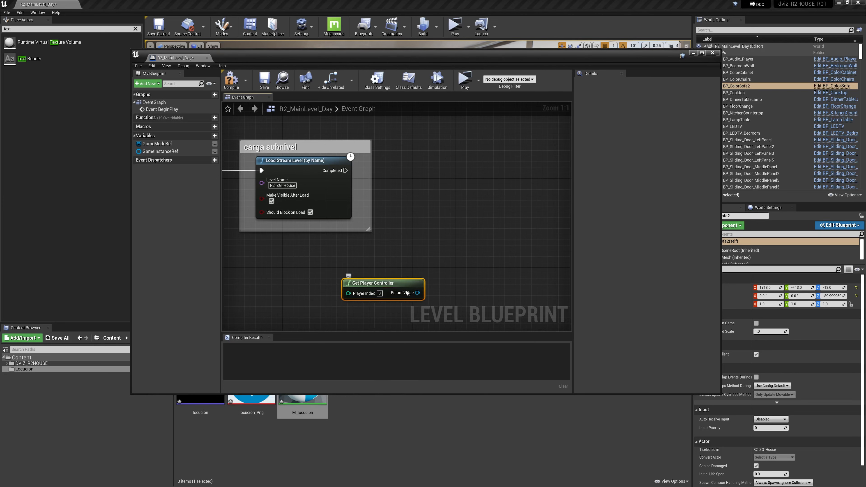
- Add a Set Show Mouse Cursor node fed by the Get Player Controller's Return Value
{"action": "left_click_drag", "start_coordinate": [406, 292], "coordinate": [464, 272]}
{"action": "type", "text": "s"}
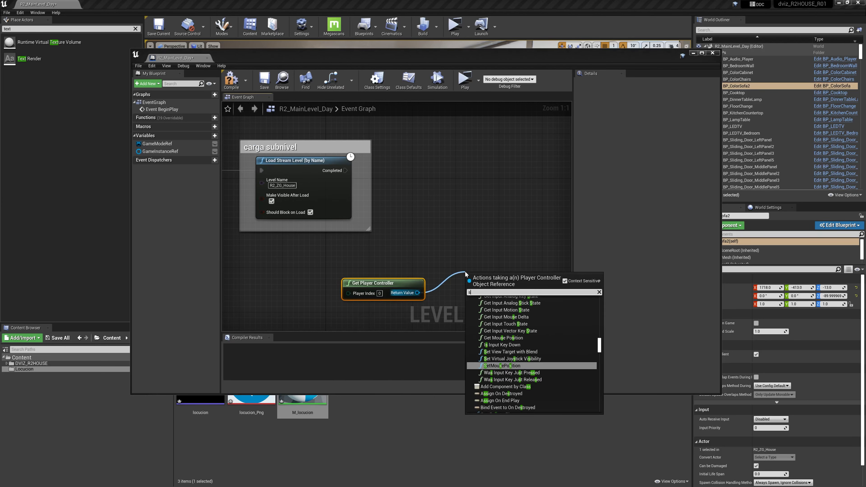
{"action": "type", "text": "et show mou"}
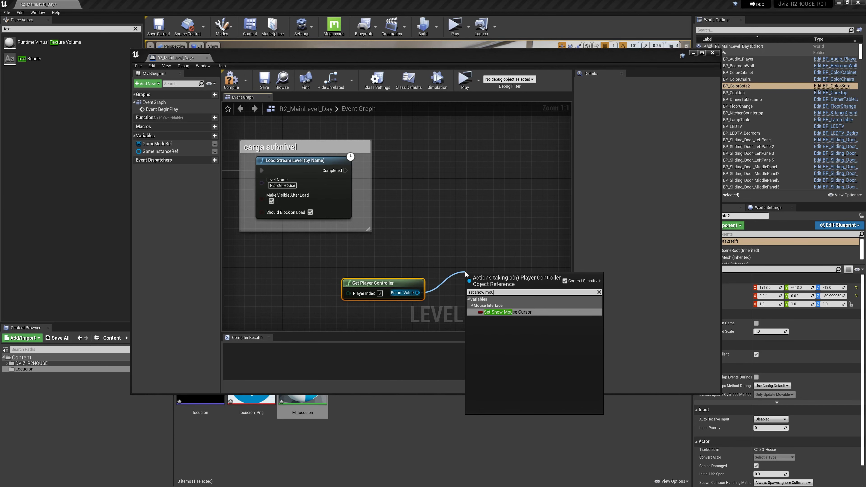
{"action": "type", "text": "se cu"}
{"action": "key", "text": "Return"}
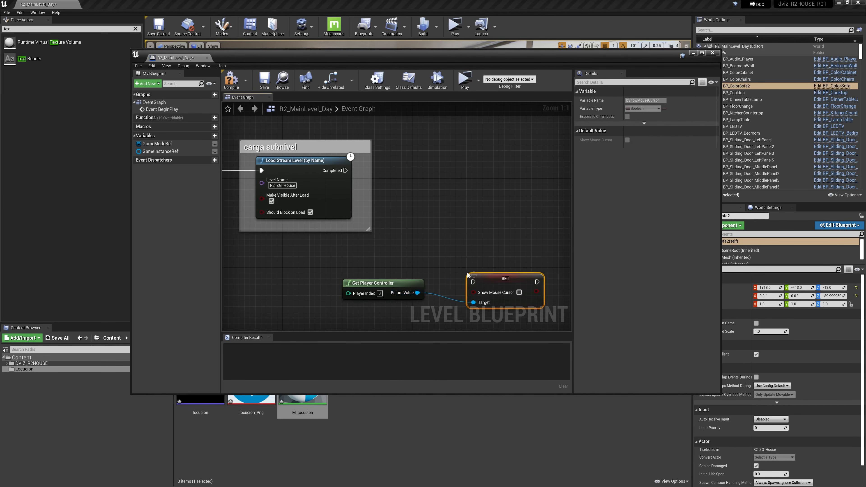
- Connect Load Stream Level's Completed output to the Set Show Mouse Cursor node and enable Show Mouse Cursor
{"action": "left_click_drag", "start_coordinate": [466, 272], "coordinate": [468, 172]}
{"action": "left_click_drag", "start_coordinate": [345, 170], "coordinate": [451, 170]}
{"action": "right_click_drag", "start_coordinate": [366, 201], "coordinate": [463, 199]}
{"action": "left_click", "coordinate": [284, 165]}
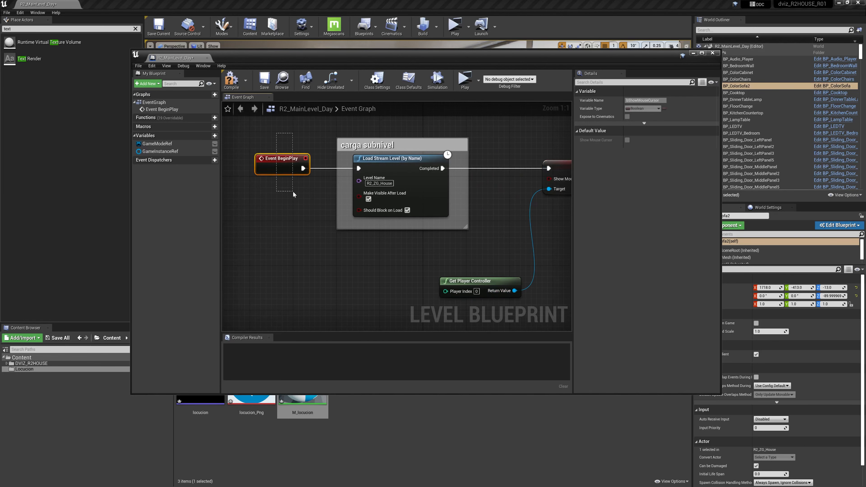
{"action": "right_click_drag", "start_coordinate": [384, 255], "coordinate": [296, 257]}
{"action": "right_click_drag", "start_coordinate": [464, 246], "coordinate": [414, 246]}
{"action": "left_click", "coordinate": [457, 181]}
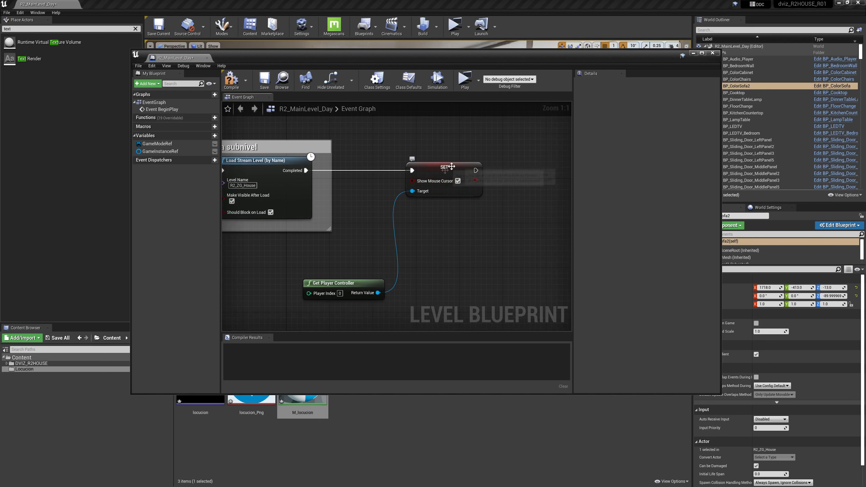
- Add a Set Enable Click Events node from the Get Player Controller's Return Value
{"action": "right_click_drag", "start_coordinate": [459, 225], "coordinate": [420, 214]}
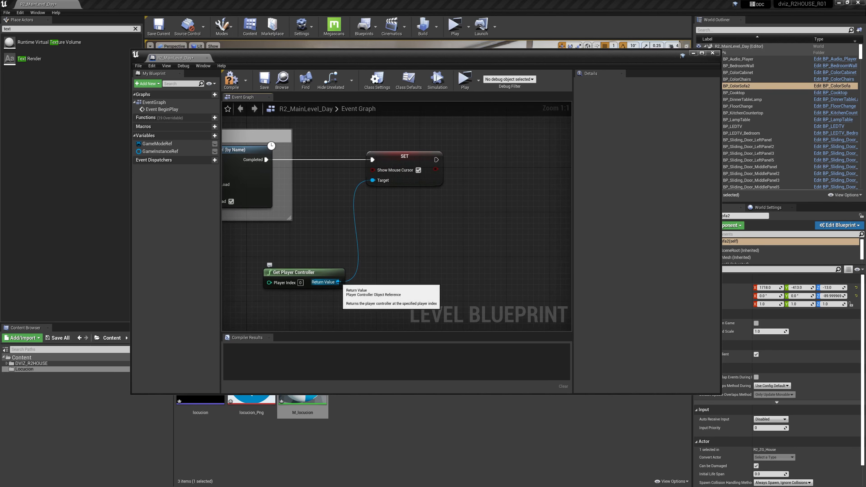
{"action": "left_click_drag", "start_coordinate": [338, 281], "coordinate": [468, 245]}
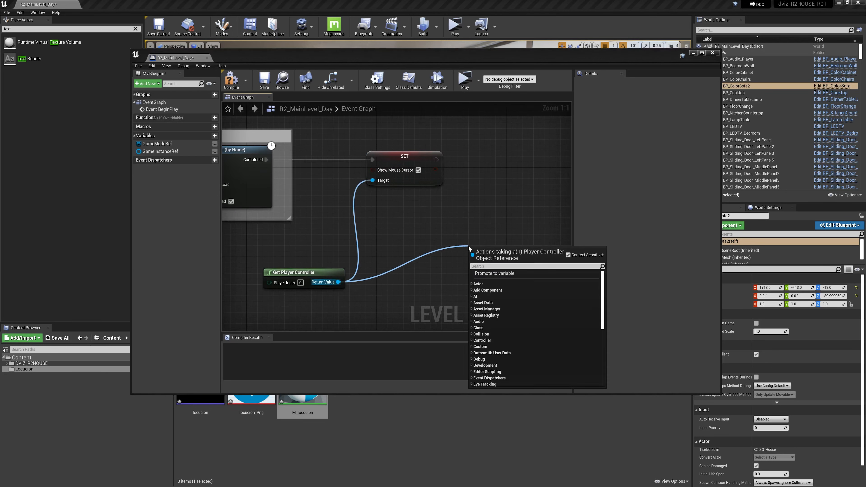
{"action": "type", "text": "set"}
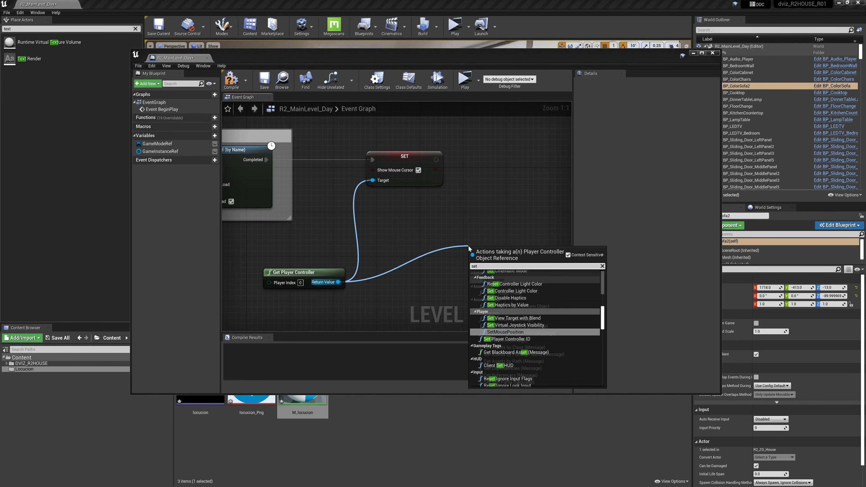
{"action": "type", "text": " event"}
{"action": "key", "text": "Down"}
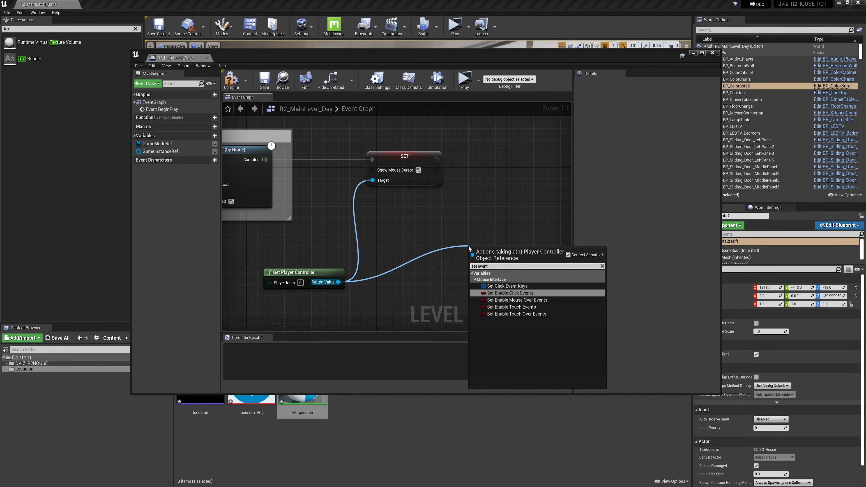
{"action": "key", "text": "Return"}
- Chain the Set Enable Click Events node after Show Mouse Cursor with Enable Click Events on, and move Get Player Controller closer to both
{"action": "left_click_drag", "start_coordinate": [517, 255], "coordinate": [506, 160]}
{"action": "left_click_drag", "start_coordinate": [438, 159], "coordinate": [464, 160]}
{"action": "left_click_drag", "start_coordinate": [325, 282], "coordinate": [464, 181]}
{"action": "left_click_drag", "start_coordinate": [300, 272], "coordinate": [338, 211]}
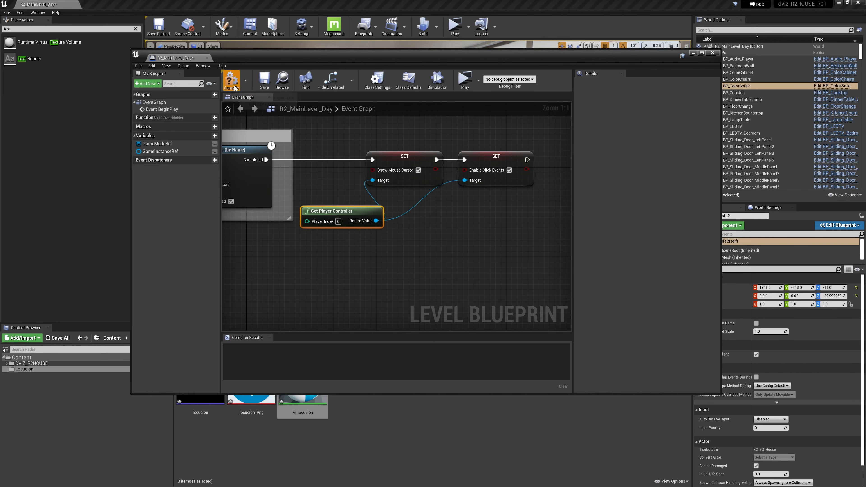
- Compile the level blueprint and play the level to test the mouse cursor around the living room
{"action": "left_click", "coordinate": [231, 80]}
{"action": "left_click", "coordinate": [464, 79]}
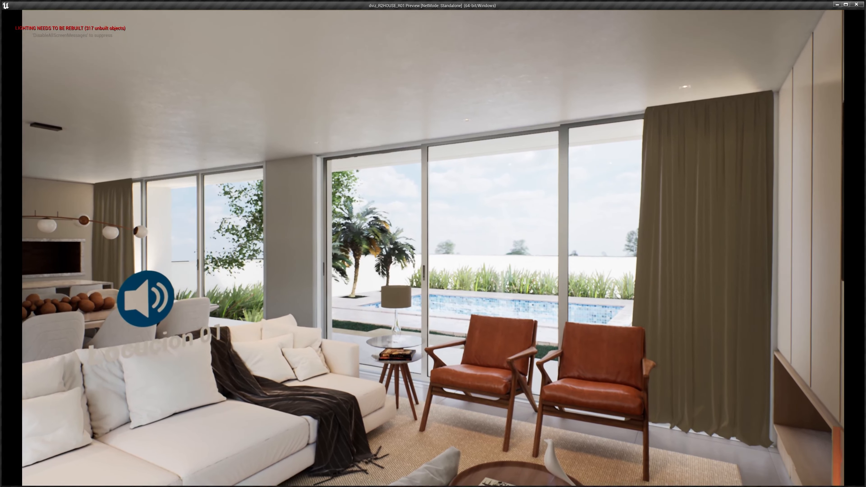
{"action": "left_click_drag", "start_coordinate": [449, 277], "coordinate": [398, 288]}
{"action": "key", "text": "w"}
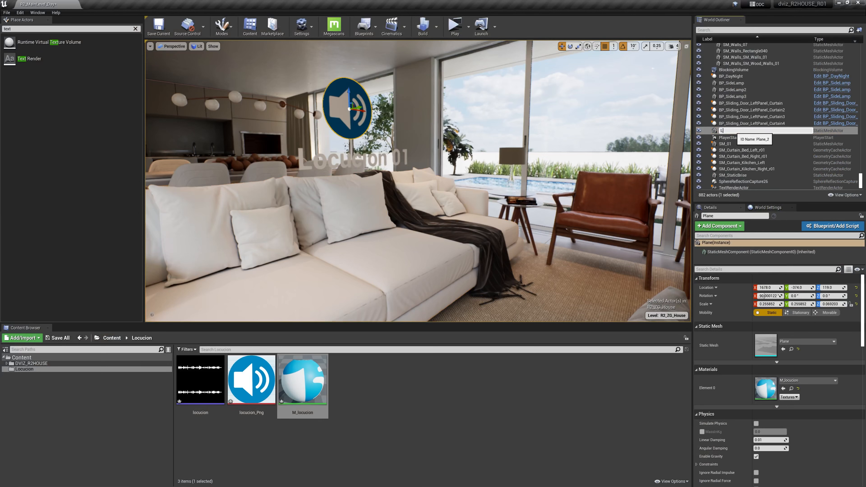
- Rename the audio icon plane as Plane_locucion01 in the World Outliner
{"action": "type", "text": "Plane_locucion01"}
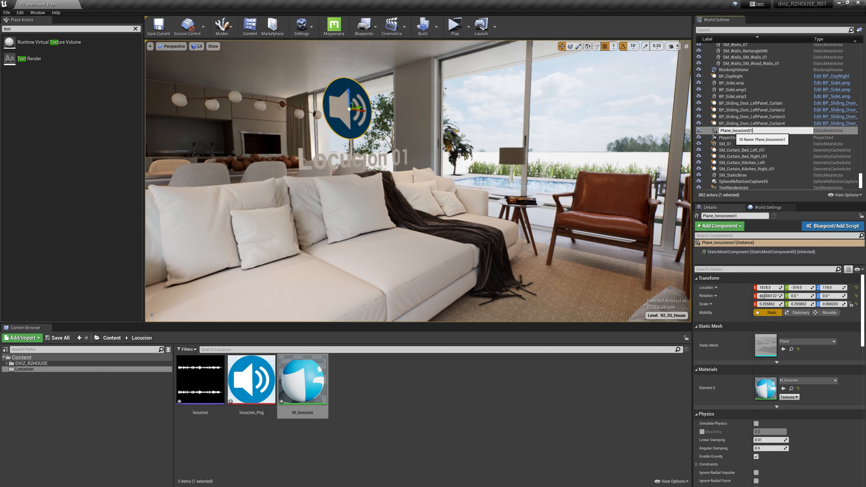
{"action": "key", "text": "Return"}
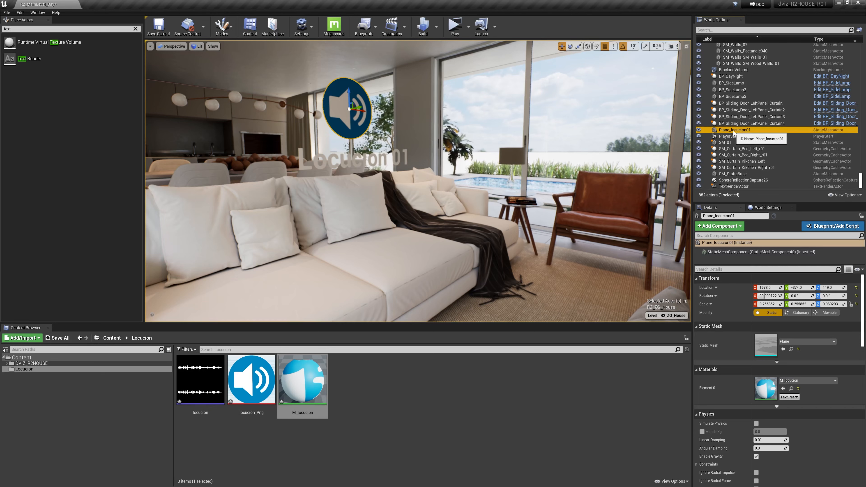
{"action": "left_click", "coordinate": [733, 131]}
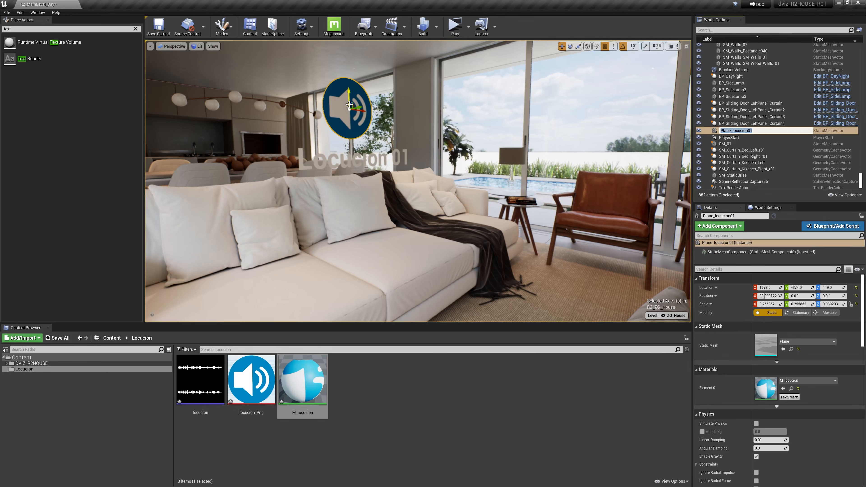
- Open the level blueprint and add an OnClicked event for Plane_locucion01 in empty graph space through the node search
{"action": "left_click", "coordinate": [364, 27]}
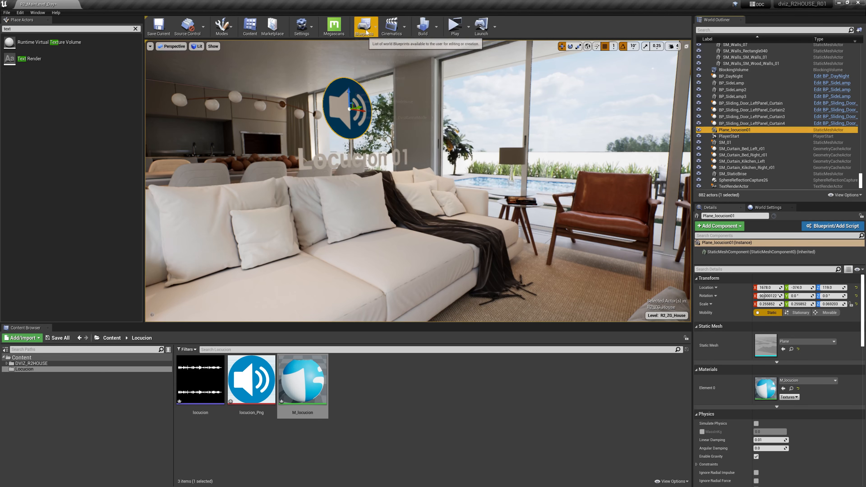
{"action": "left_click", "coordinate": [371, 77]}
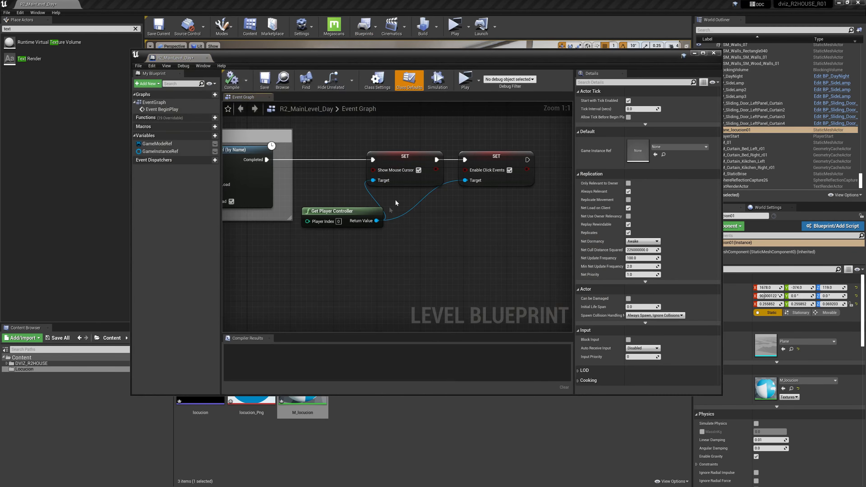
{"action": "right_click_drag", "start_coordinate": [349, 253], "coordinate": [570, 165]}
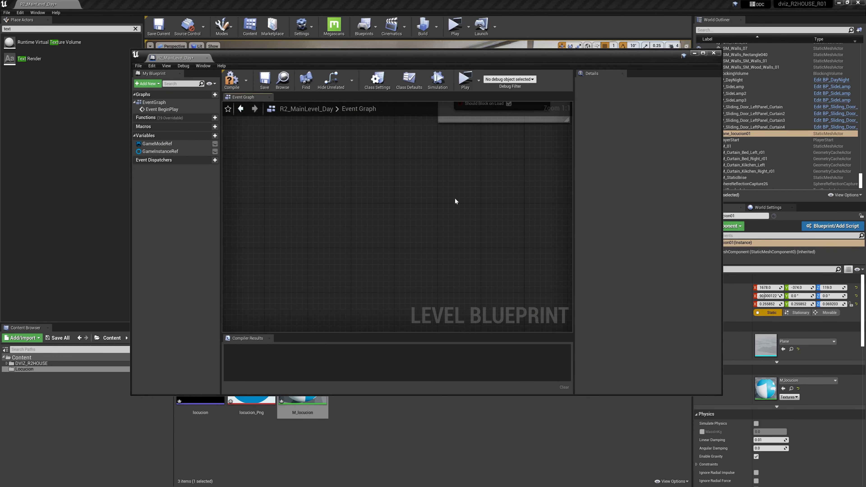
{"action": "right_click", "coordinate": [455, 199]}
{"action": "type", "text": "on"}
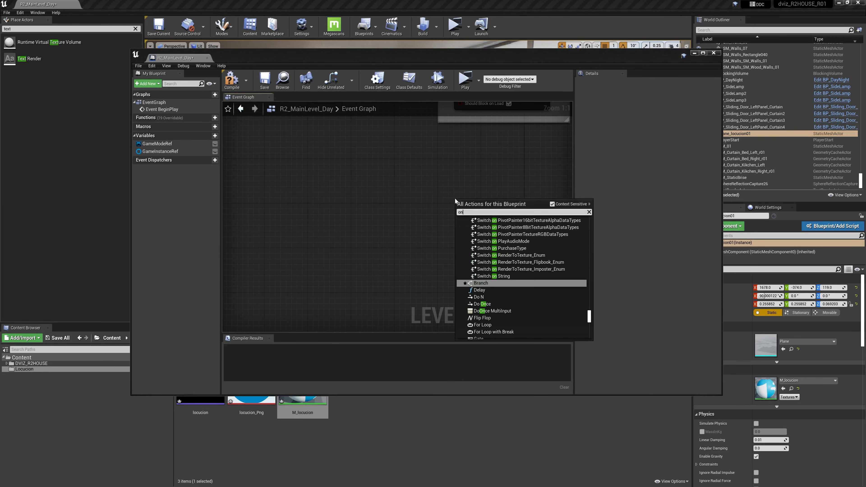
{"action": "type", "text": "clicke"}
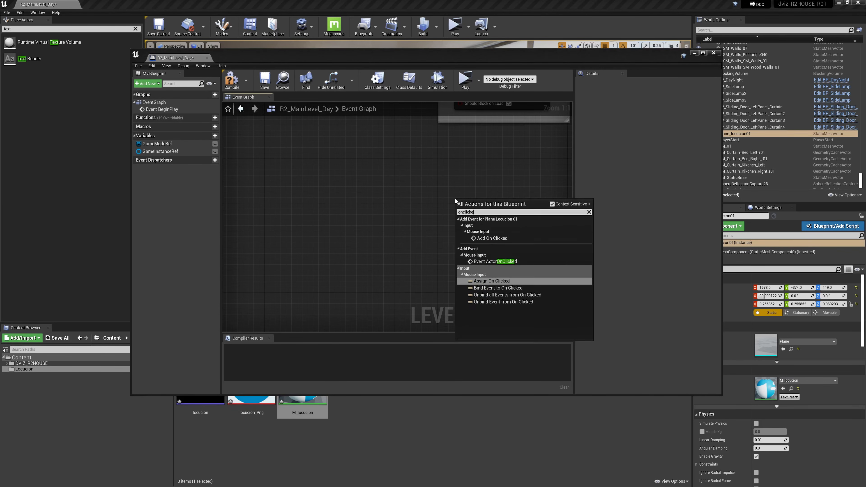
{"action": "type", "text": "d"}
{"action": "left_click", "coordinate": [481, 238]}
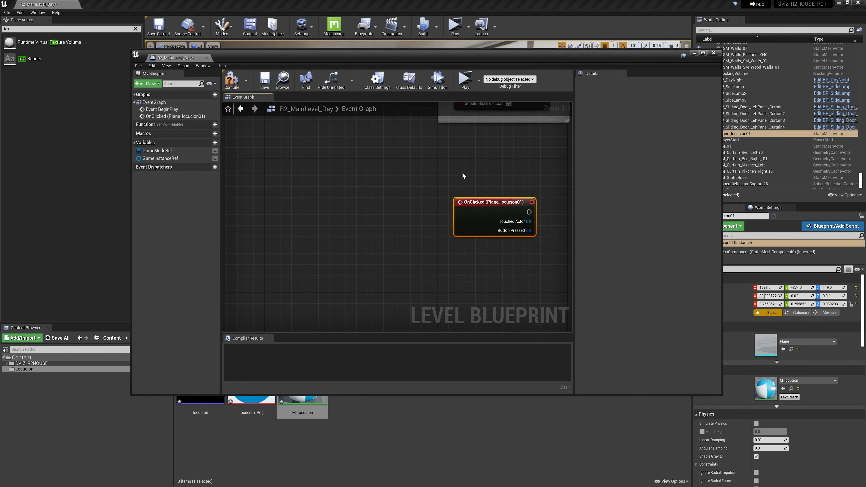
- Delete the OnClicked (Plane_locucion01) event node and close the level blueprint
{"action": "key", "text": "Delete"}
{"action": "left_click", "coordinate": [713, 52]}
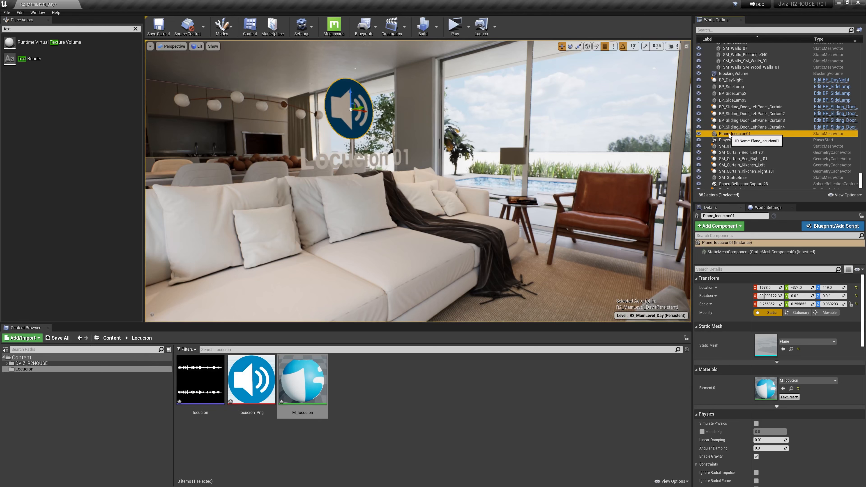
- Add an OnClicked level blueprint event to Plane_locucion01 directly from the actor in the World Outliner
{"action": "right_click", "coordinate": [727, 133]}
{"action": "mouse_move", "coordinate": [771, 317]}
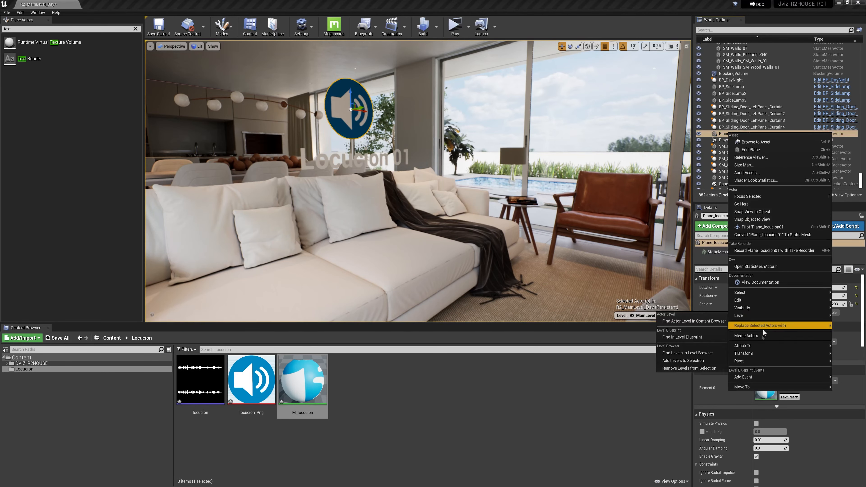
{"action": "mouse_move", "coordinate": [746, 374]}
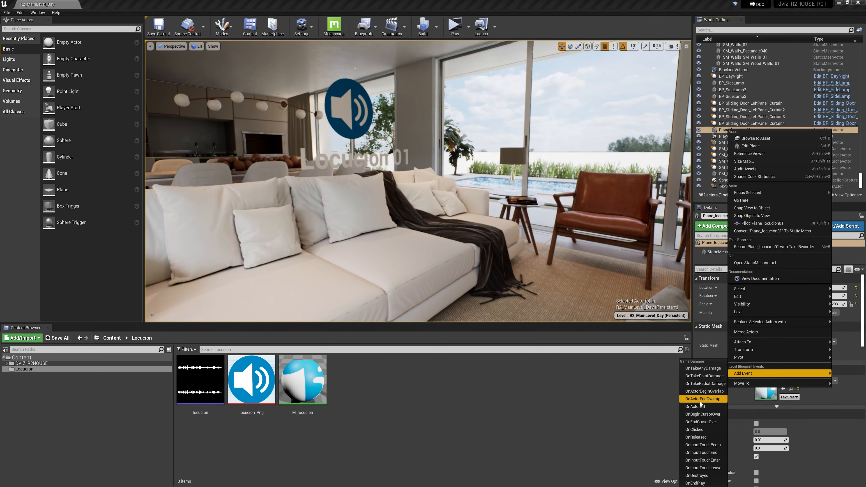
{"action": "left_click", "coordinate": [702, 429]}
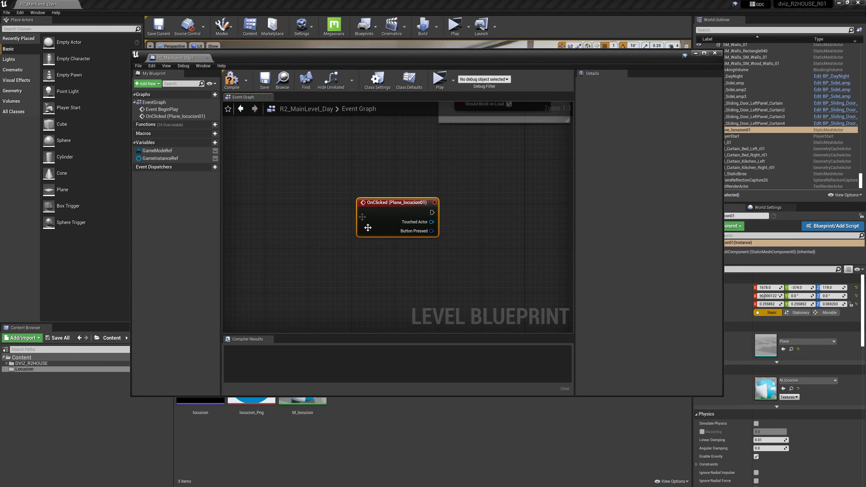
{"action": "left_click_drag", "start_coordinate": [345, 190], "coordinate": [390, 187]}
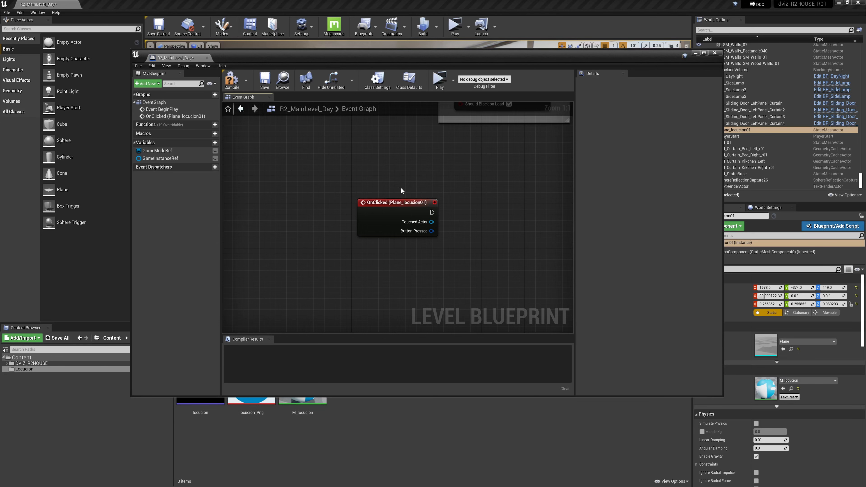
- Add a Print String node, connect it to the OnClicked (Plane_locucion01) event's execution output, and compile the level blueprint
{"action": "right_click", "coordinate": [485, 207]}
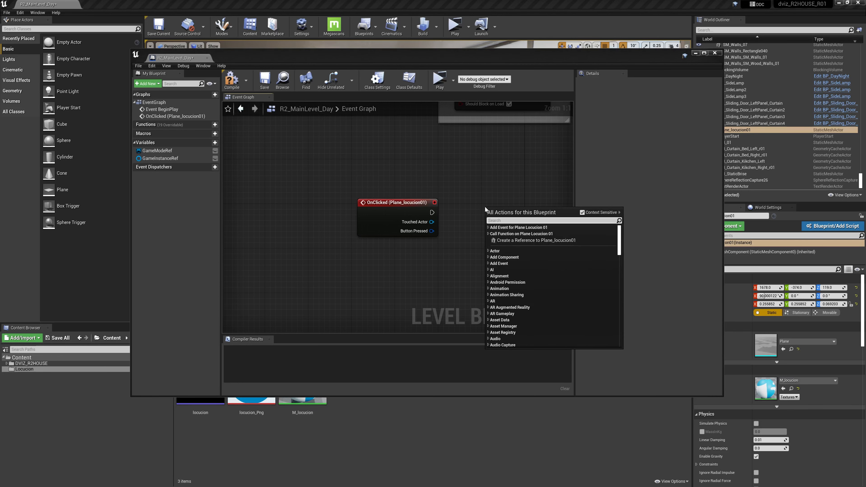
{"action": "type", "text": "print"}
{"action": "key", "text": "Return"}
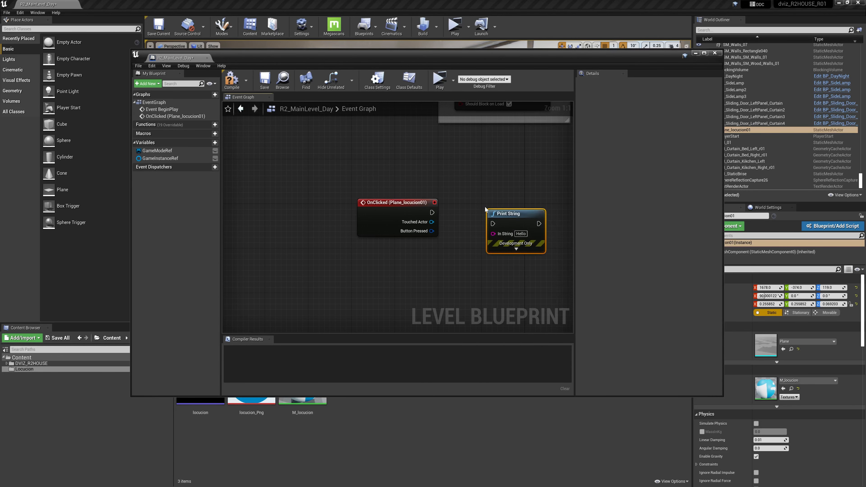
{"action": "left_click_drag", "start_coordinate": [489, 225], "coordinate": [509, 205]}
{"action": "left_click", "coordinate": [229, 79]}
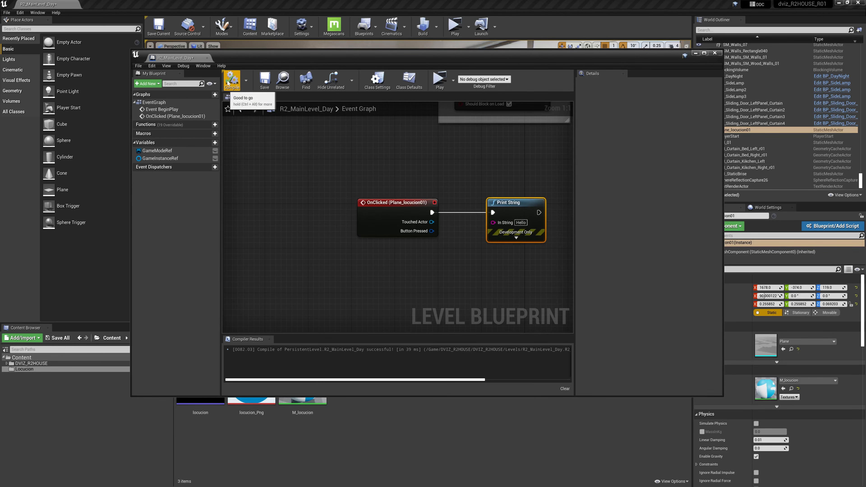
- Play the level and test the click event on the audio icon above the sofa
{"action": "left_click", "coordinate": [695, 52]}
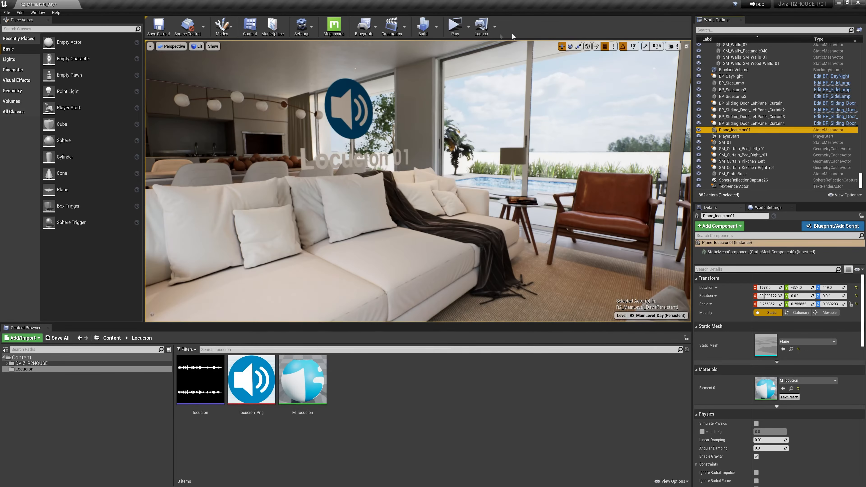
{"action": "left_click", "coordinate": [456, 26]}
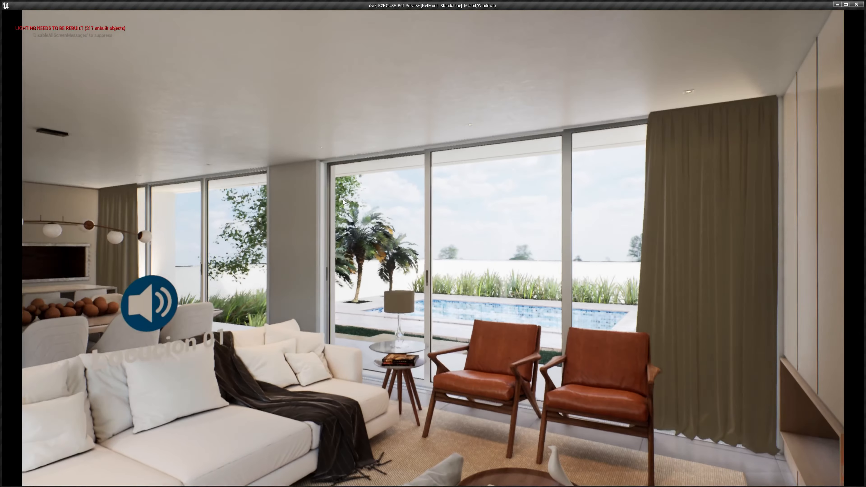
{"action": "left_click_drag", "start_coordinate": [375, 191], "coordinate": [284, 223]}
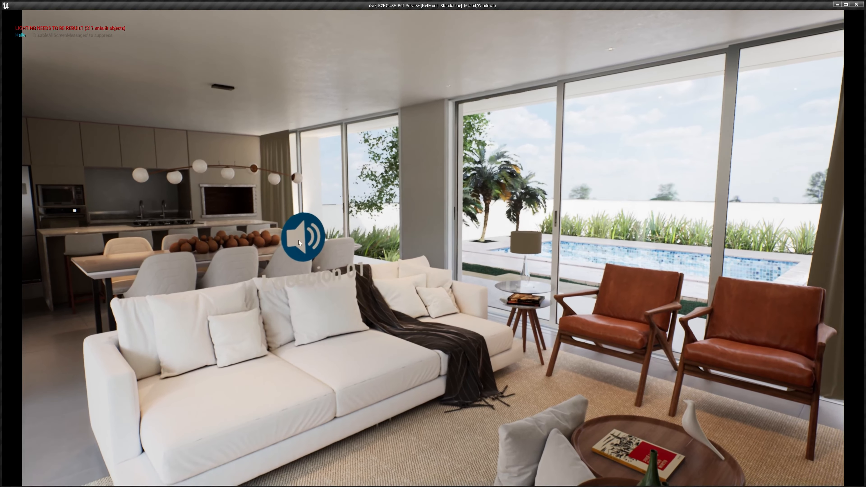
{"action": "left_click", "coordinate": [298, 240]}
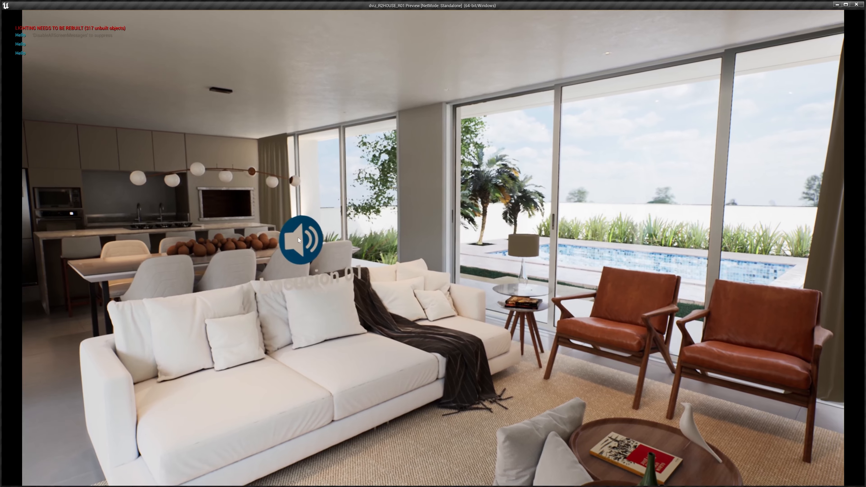
{"action": "key", "text": "Escape"}
- Delete the Print String node from the level blueprint and minimize the blueprint window
{"action": "mouse_move", "coordinate": [278, 486]}
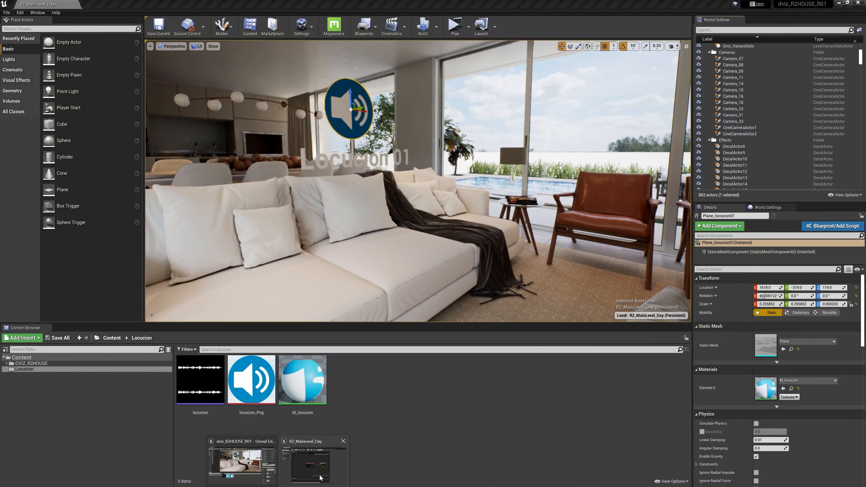
{"action": "left_click", "coordinate": [320, 474]}
{"action": "left_click_drag", "start_coordinate": [550, 273], "coordinate": [487, 176]}
{"action": "key", "text": "Delete"}
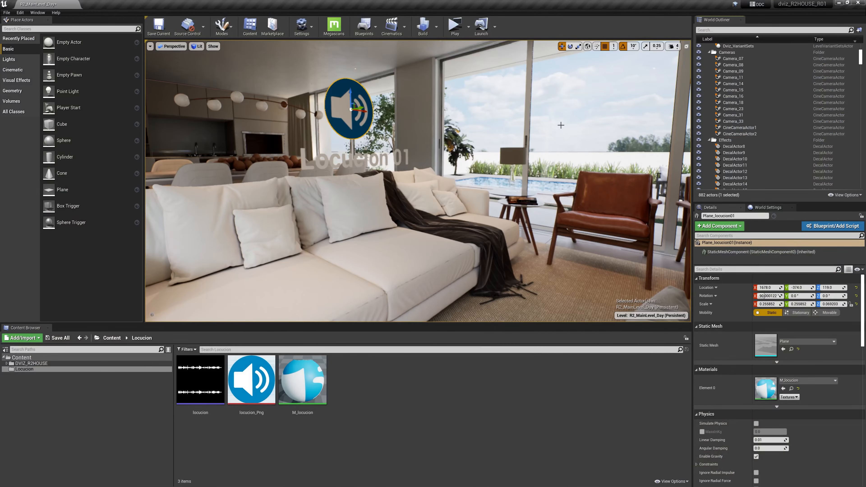
{"action": "left_click", "coordinate": [695, 53]}
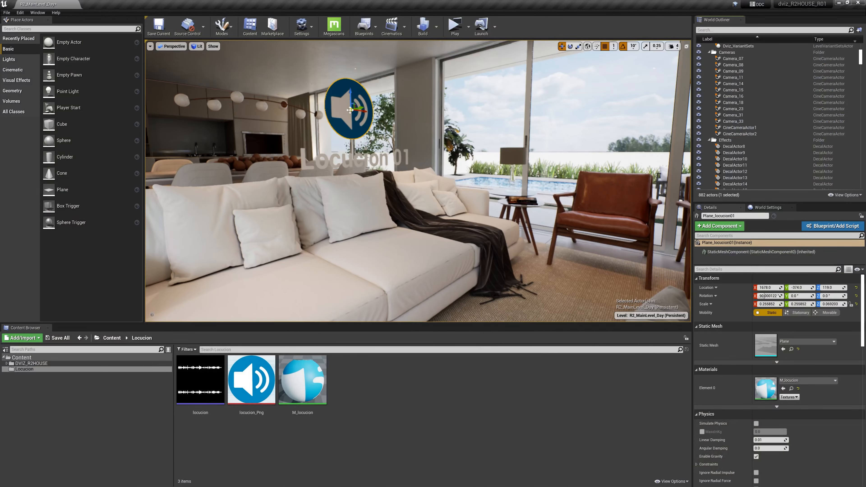
- Add a Play Sound 2D node to the level blueprint and connect it to the OnClicked (Plane_locucion01) event
{"action": "left_click", "coordinate": [339, 110]}
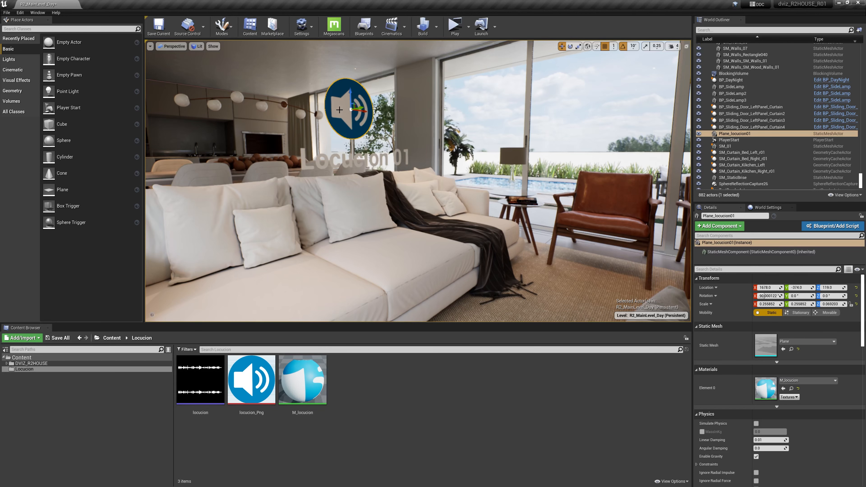
{"action": "left_click", "coordinate": [278, 486]}
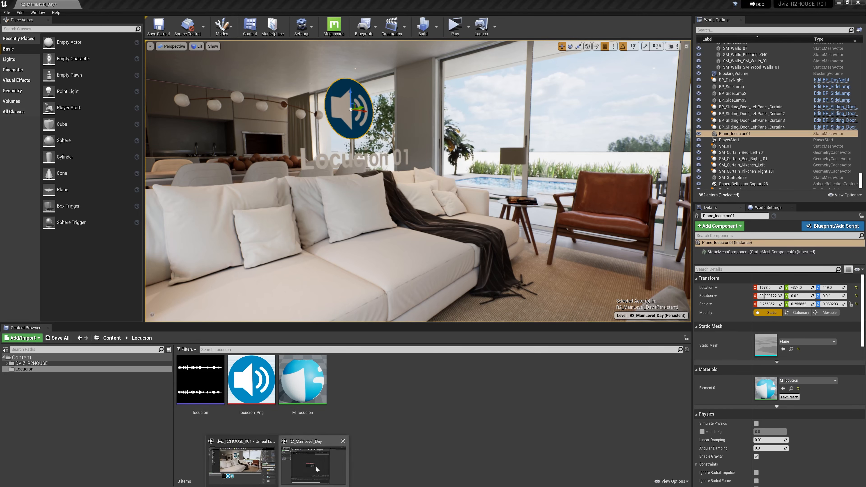
{"action": "left_click", "coordinate": [316, 469]}
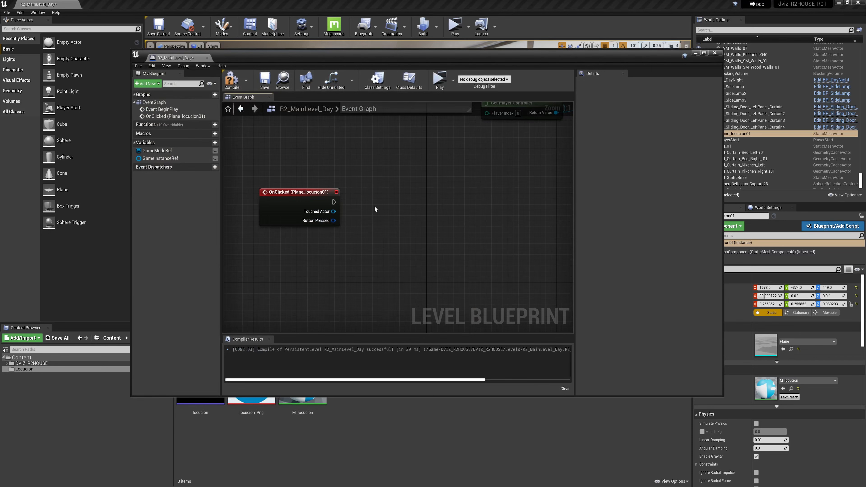
{"action": "right_click", "coordinate": [374, 209]}
{"action": "type", "text": "pla"}
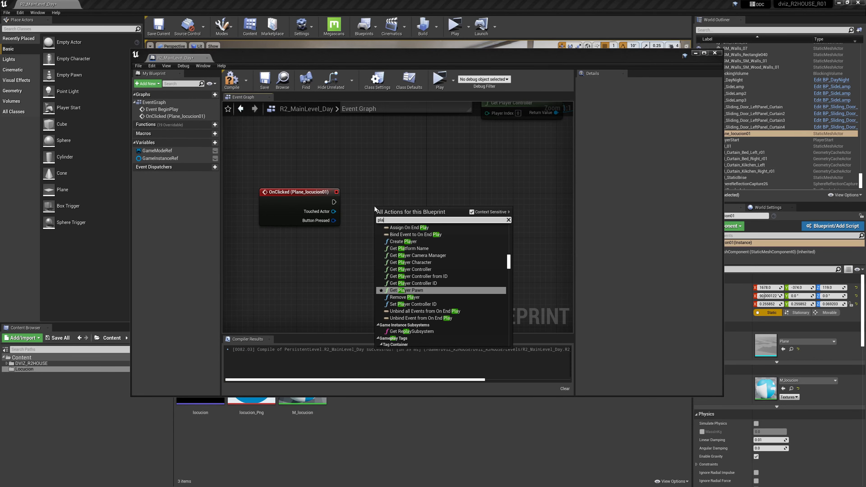
{"action": "type", "text": "y sound"}
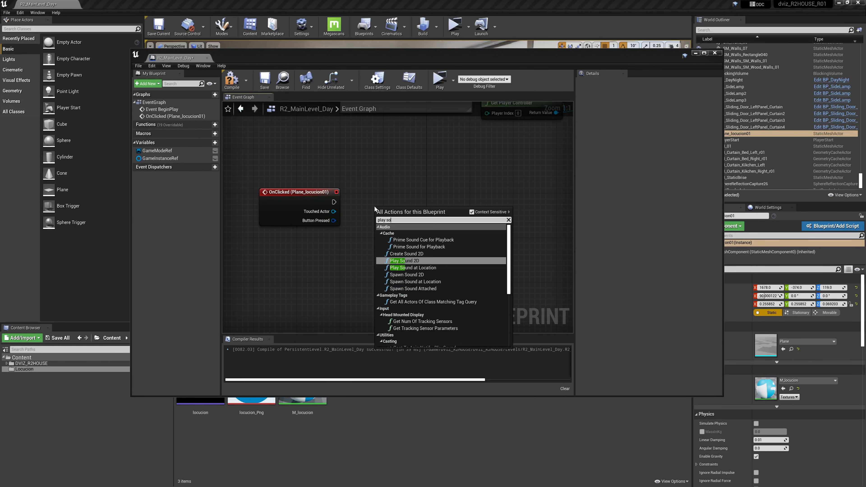
{"action": "key", "text": "Return"}
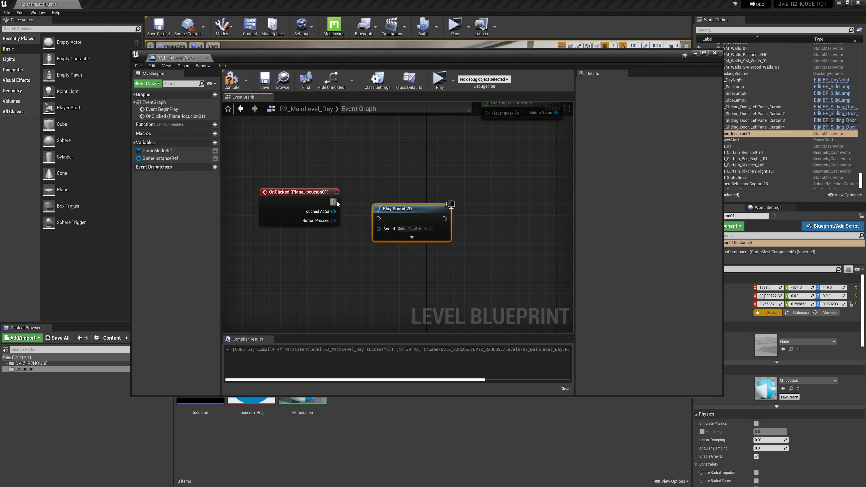
{"action": "left_click_drag", "start_coordinate": [334, 201], "coordinate": [395, 192]}
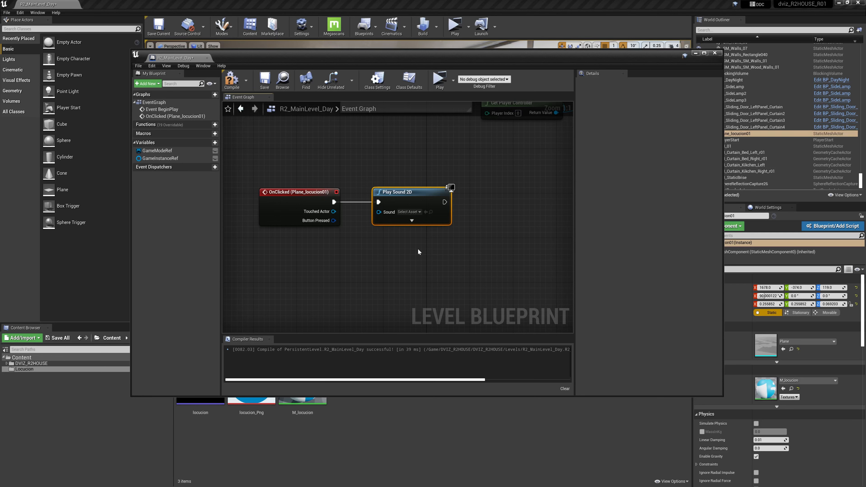
- Add a Play Sound at Location node below Play Sound 2D and expand it to examine its advanced inputs
{"action": "right_click", "coordinate": [387, 263]}
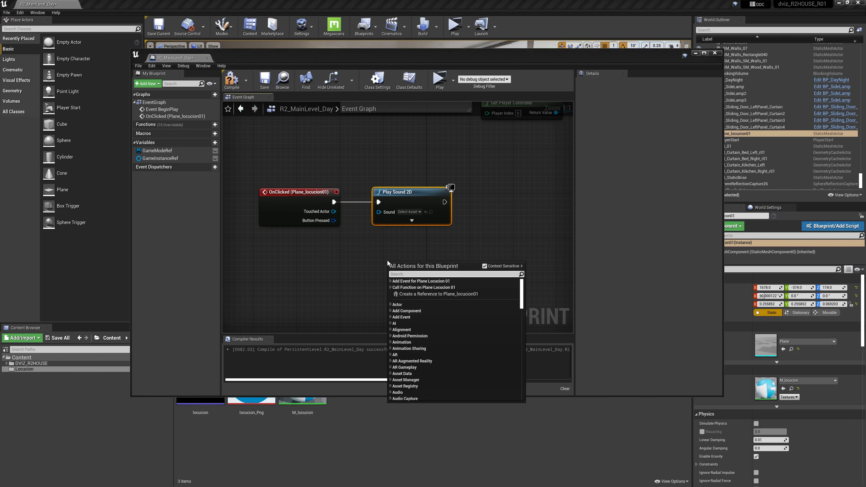
{"action": "type", "text": "play sound"}
{"action": "left_click", "coordinate": [432, 285]}
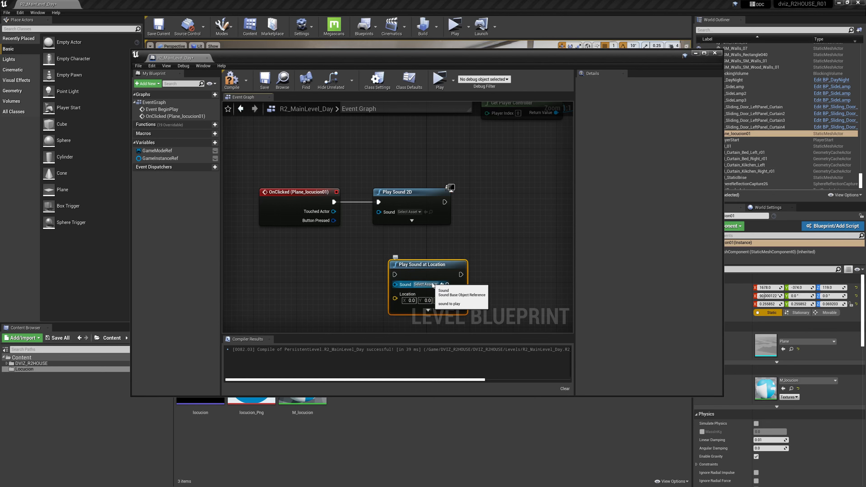
{"action": "scroll", "coordinate": [436, 293], "scroll_direction": "down", "scroll_amount": 4}
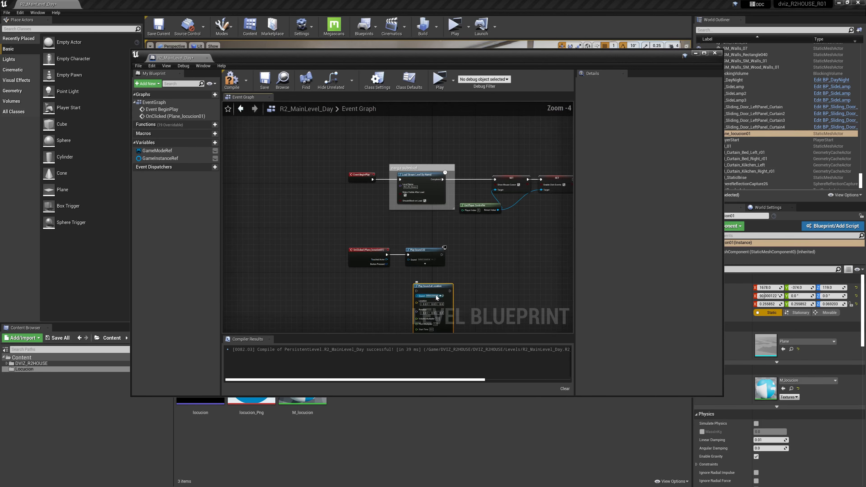
{"action": "scroll", "coordinate": [437, 297], "scroll_direction": "up", "scroll_amount": 3}
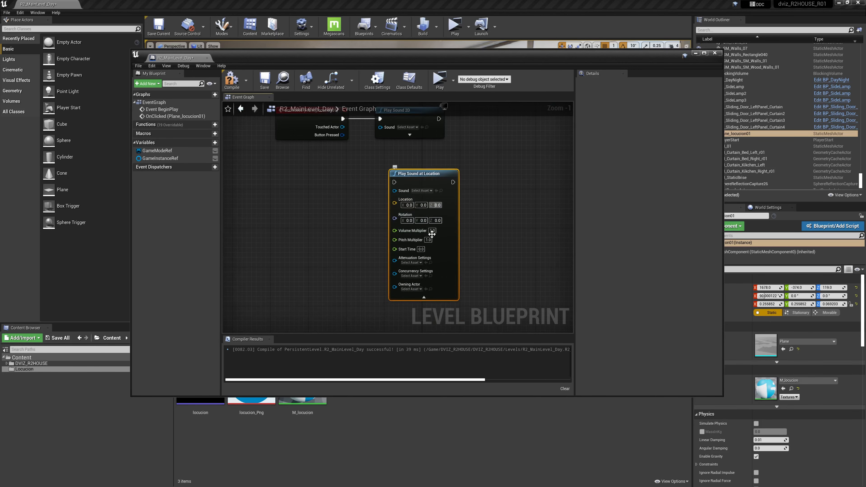
- Delete the Play Sound at Location and Play Sound 2D nodes and minimize the level blueprint
{"action": "key", "text": "Delete"}
{"action": "right_click_drag", "start_coordinate": [496, 214], "coordinate": [505, 260]}
{"action": "left_click", "coordinate": [418, 155]}
{"action": "key", "text": "Delete"}
{"action": "left_click", "coordinate": [695, 53]}
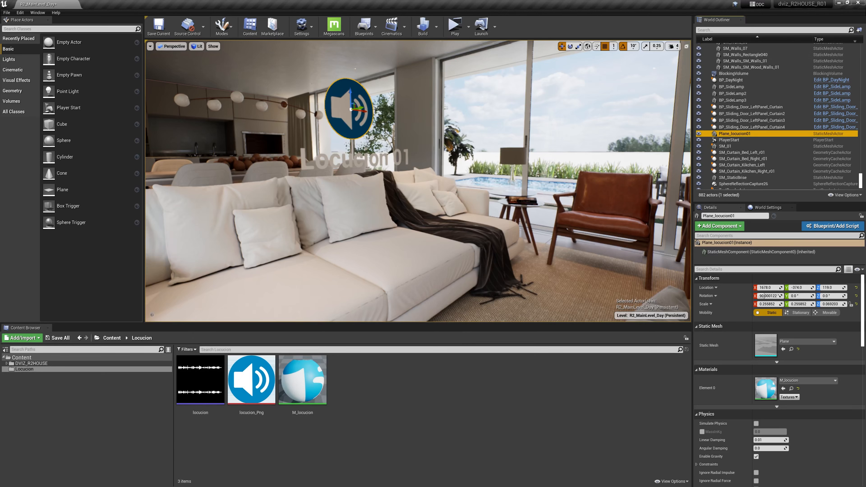
- Find the Ambient Sound actor, place it on the Locucion 01 audio icon, and show the hidden actor icons in the viewport
{"action": "left_click", "coordinate": [70, 28]}
{"action": "type", "text": "sound"}
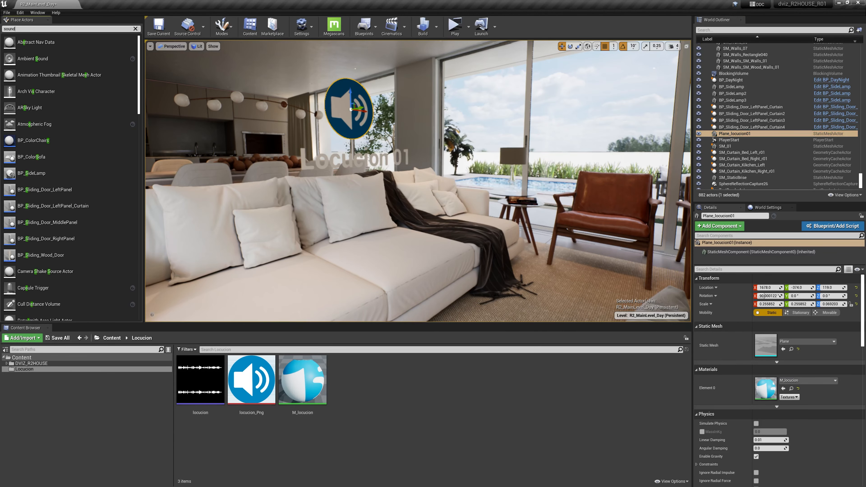
{"action": "left_click_drag", "start_coordinate": [48, 43], "coordinate": [348, 113]}
{"action": "key", "text": "g"}
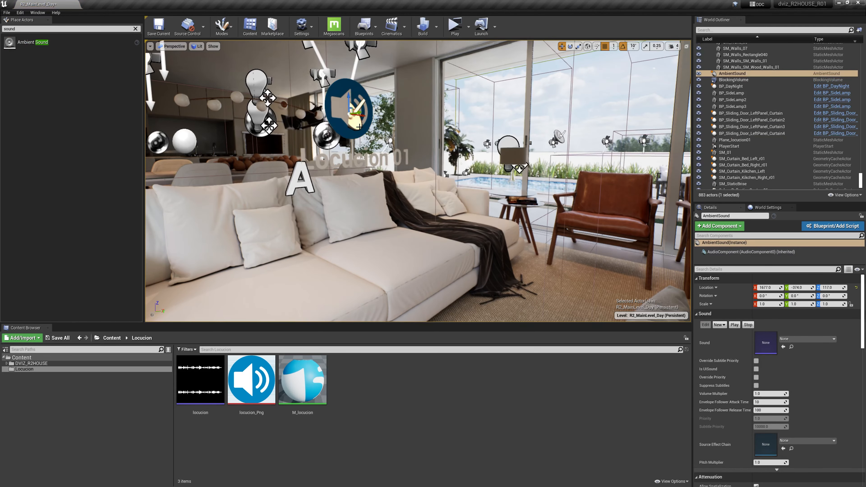
- Nudge the Ambient Sound actor to a Y location of -370 and assign the locucion sound to it
{"action": "left_click_drag", "start_coordinate": [362, 113], "coordinate": [367, 113]}
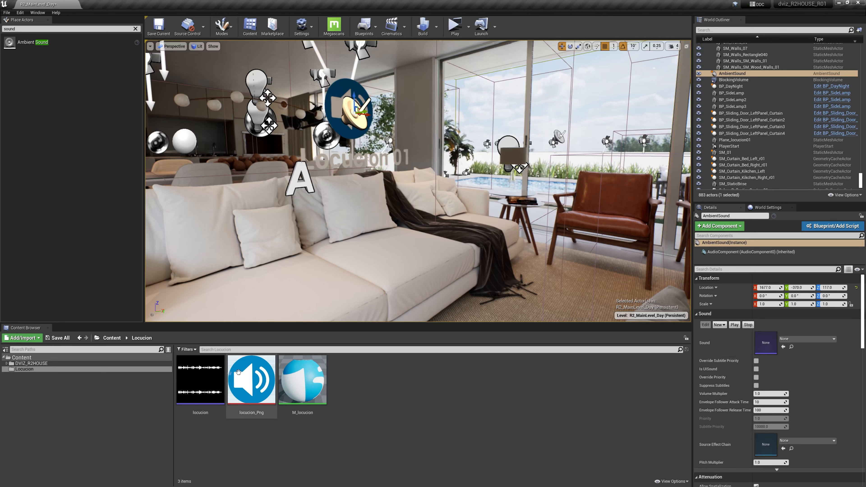
{"action": "mouse_move", "coordinate": [215, 378]}
{"action": "left_click_drag", "start_coordinate": [215, 378], "coordinate": [773, 347]}
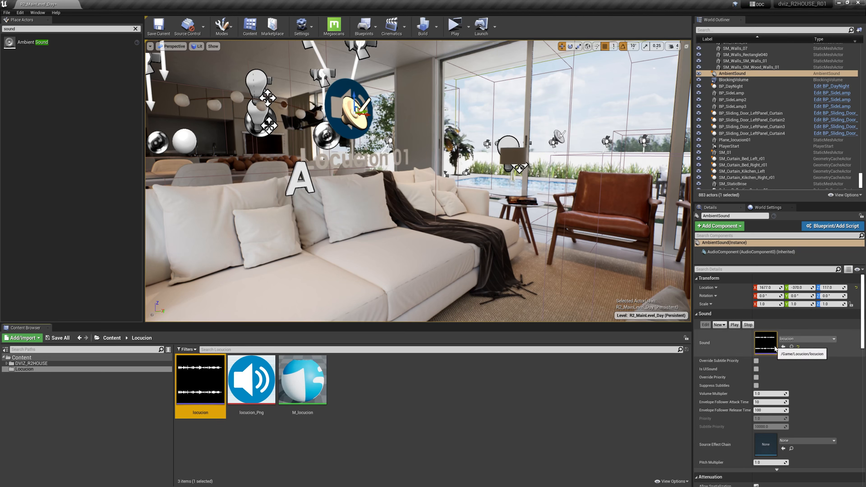
- Enable Override Attenuation on the Ambient Sound and examine its attenuation range around the house
{"action": "scroll", "coordinate": [771, 360], "scroll_direction": "down", "scroll_amount": 2}
{"action": "scroll", "coordinate": [770, 360], "scroll_direction": "down", "scroll_amount": 2}
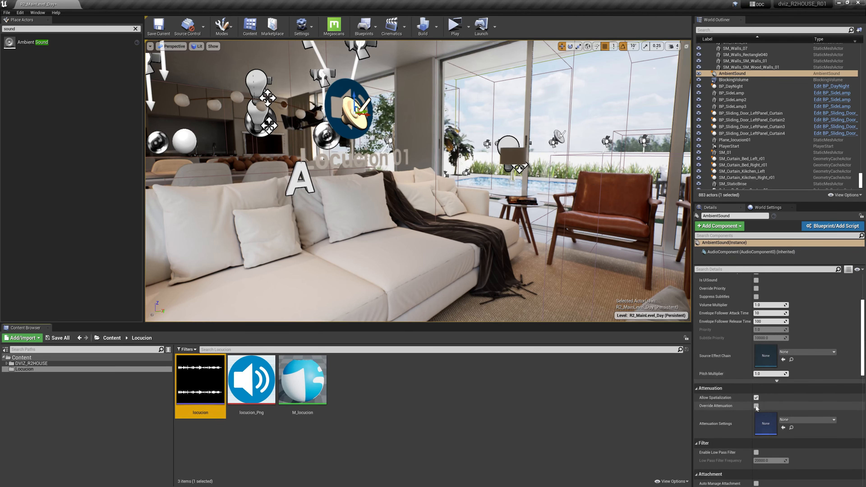
{"action": "left_click", "coordinate": [756, 406]}
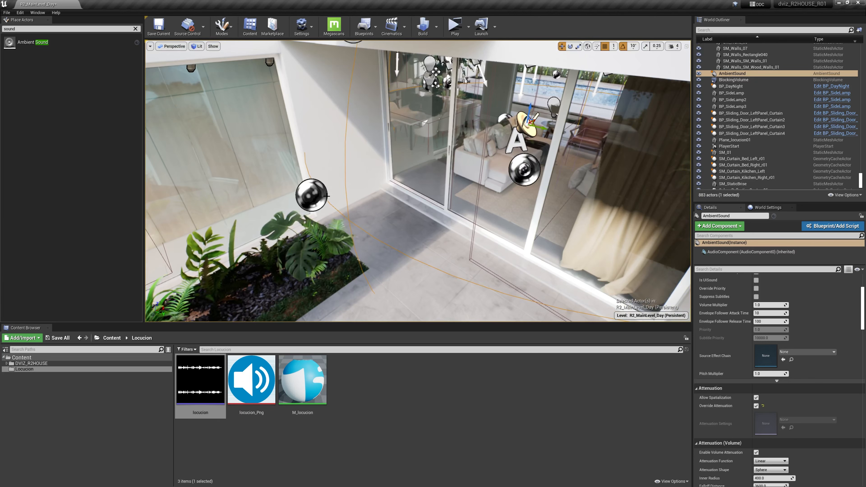
{"action": "right_click_drag", "start_coordinate": [326, 196], "coordinate": [280, 160]}
{"action": "right_click_drag", "start_coordinate": [430, 137], "coordinate": [647, 155]}
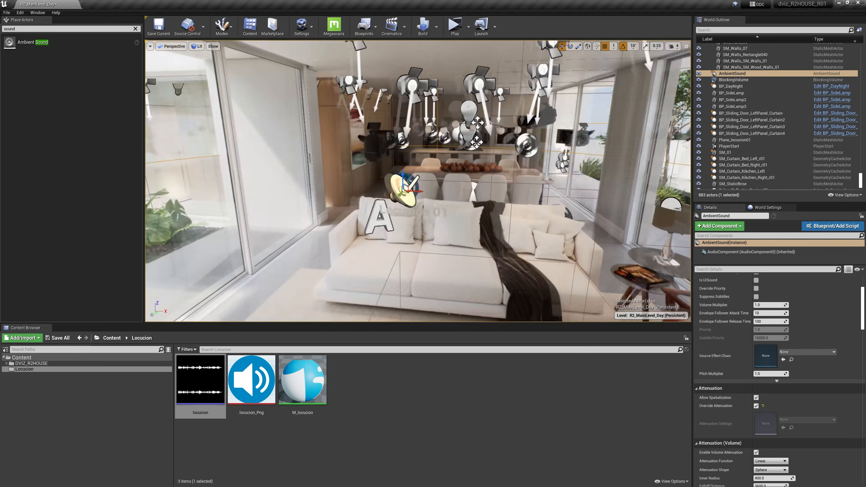
{"action": "right_click_drag", "start_coordinate": [478, 154], "coordinate": [573, 155]}
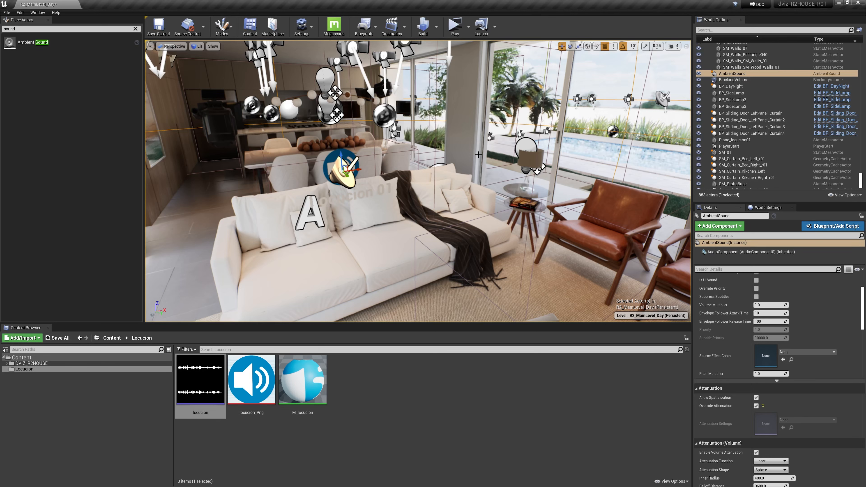
- Try a smaller attenuation range with an inner radius of about 102.5 and a falloff distance of about 73.8
{"action": "scroll", "coordinate": [805, 358], "scroll_direction": "down", "scroll_amount": 3}
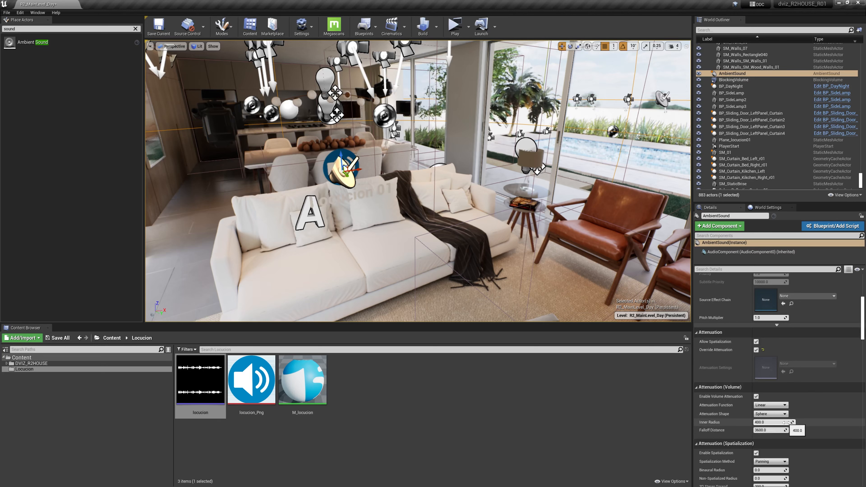
{"action": "left_click_drag", "start_coordinate": [779, 422], "coordinate": [740, 423]}
{"action": "left_click_drag", "start_coordinate": [769, 430], "coordinate": [719, 430]}
{"action": "right_click_drag", "start_coordinate": [410, 132], "coordinate": [357, 146]}
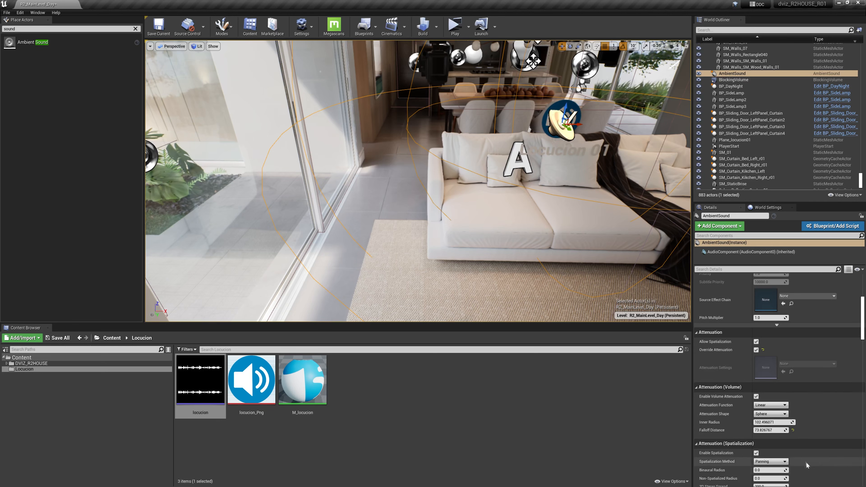
- Reset the falloff distance to its default and set the inner radius to 400
{"action": "left_click", "coordinate": [793, 430]}
{"action": "left_click", "coordinate": [783, 423]}
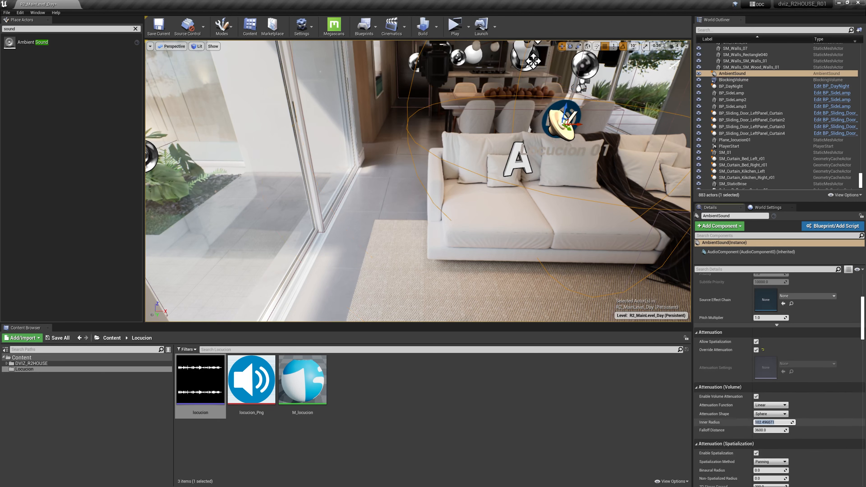
{"action": "type", "text": "400"}
{"action": "key", "text": "Return"}
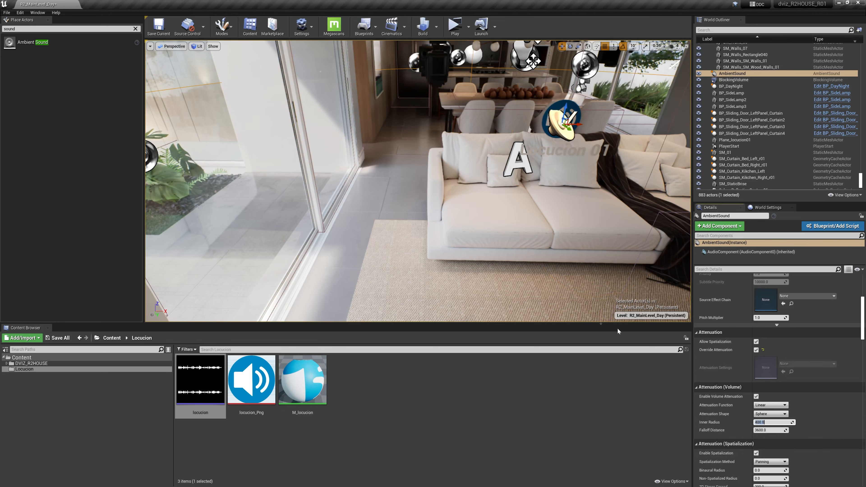
{"action": "right_click_drag", "start_coordinate": [430, 231], "coordinate": [553, 186]}
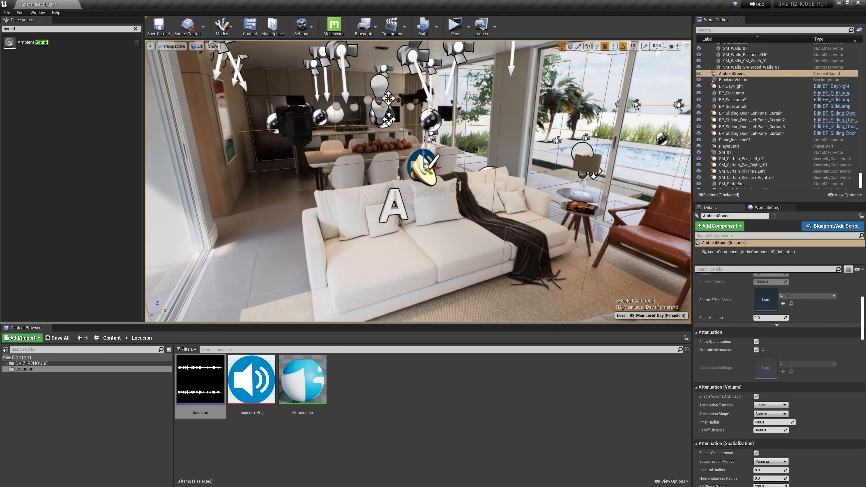
{"action": "mouse_move", "coordinate": [418, 181]}
{"action": "right_mouse_down"}
{"action": "mouse_move", "coordinate": [158, 123]}
{"action": "mouse_move", "coordinate": [459, 154]}
{"action": "mouse_move", "coordinate": [459, 167]}
{"action": "mouse_move", "coordinate": [429, 169]}
{"action": "right_mouse_up"}
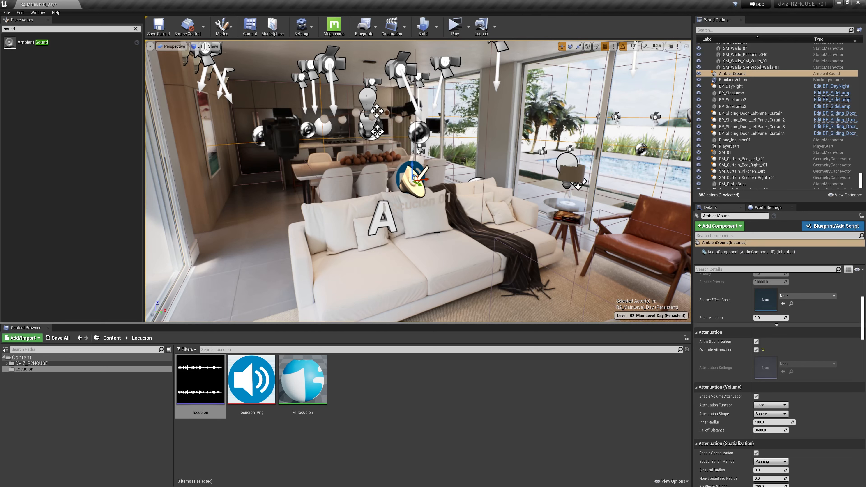
- Inspect the Plane_locucion01 icon and the Ambient Sound actor, and play-test the level
{"action": "scroll", "coordinate": [783, 341], "scroll_direction": "up", "scroll_amount": 8}
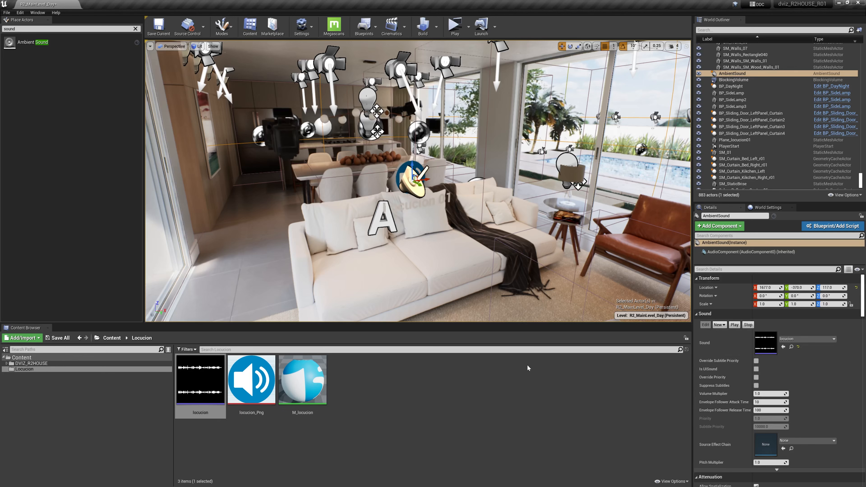
{"action": "left_click", "coordinate": [399, 174]}
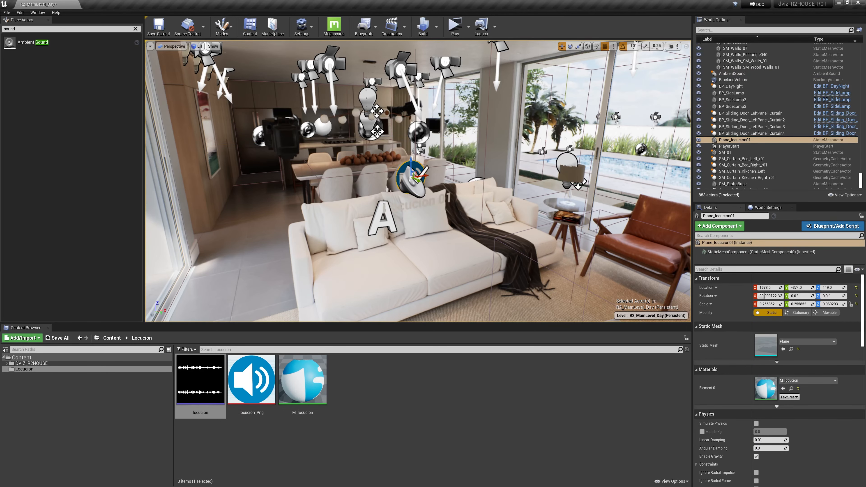
{"action": "left_click", "coordinate": [413, 185]}
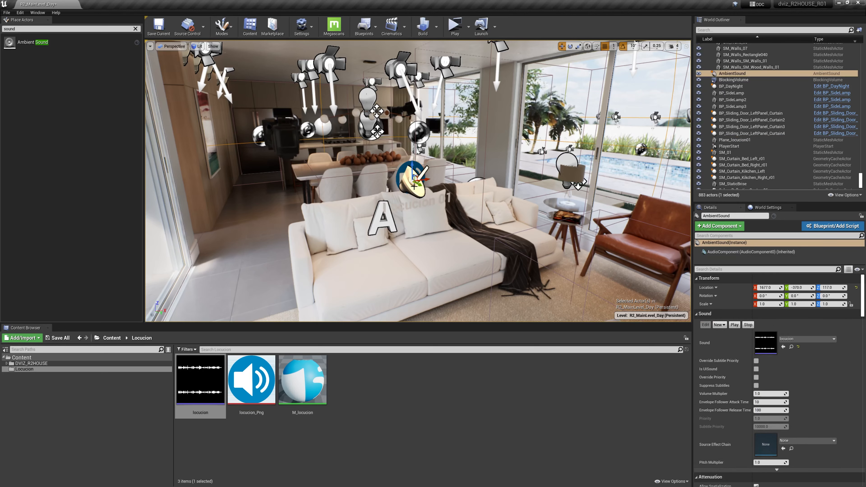
{"action": "left_click", "coordinate": [456, 29]}
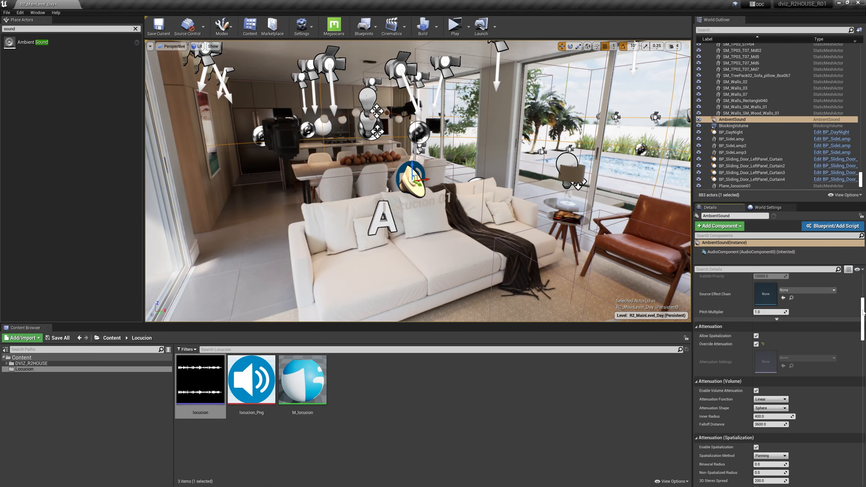
- Turn off Auto Activate for the Ambient Sound actor and rename it AmbientSound_locucion01
{"action": "left_click_drag", "start_coordinate": [863, 312], "coordinate": [863, 454]}
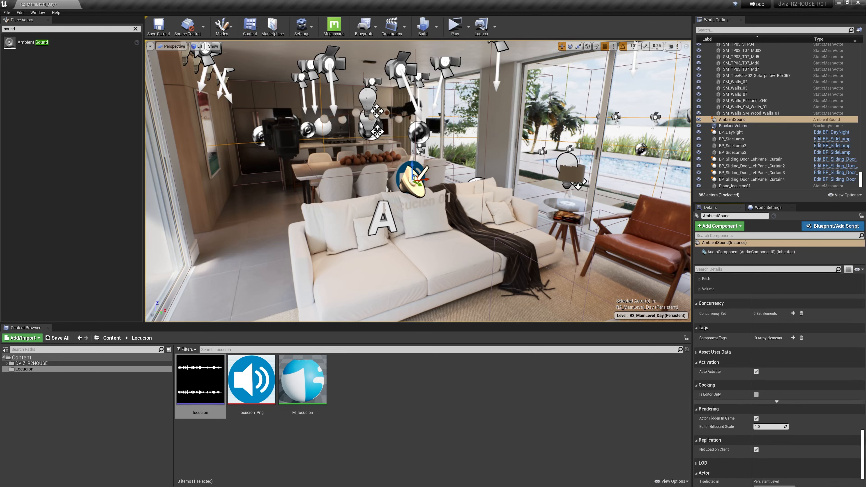
{"action": "left_click", "coordinate": [756, 372]}
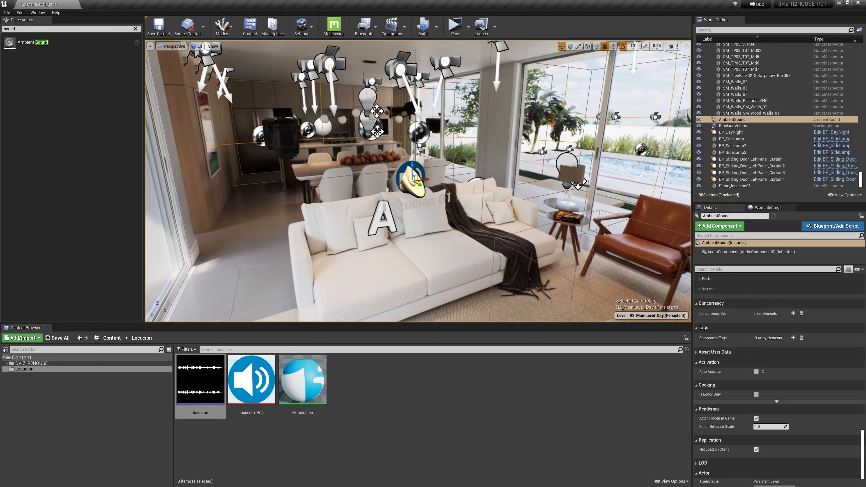
{"action": "left_click", "coordinate": [403, 167]}
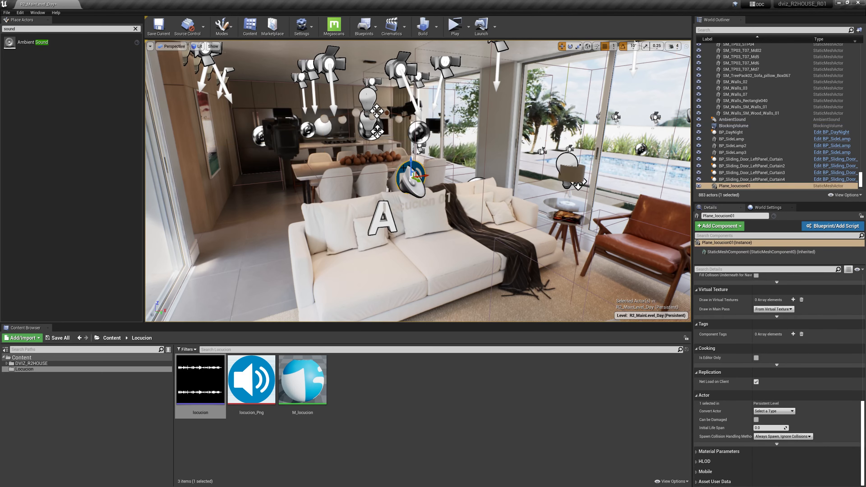
{"action": "left_click", "coordinate": [410, 187]}
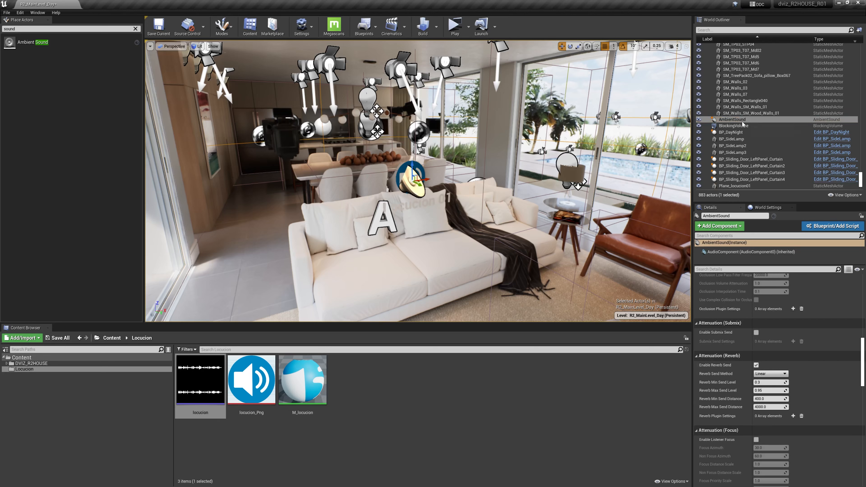
{"action": "left_click", "coordinate": [733, 119]}
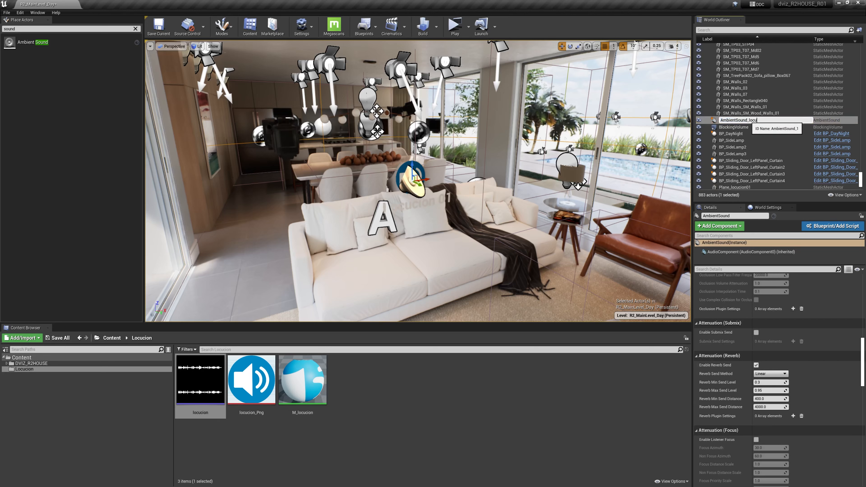
{"action": "type", "text": "_locucion01"}
{"action": "key", "text": "Return"}
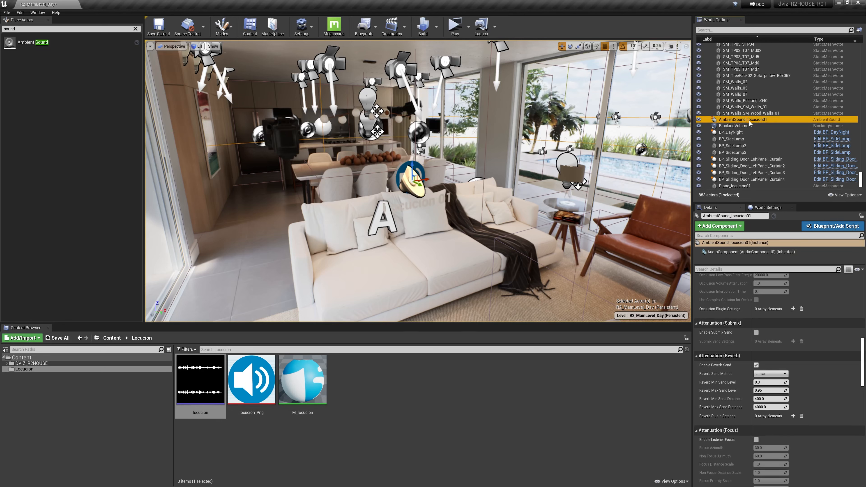
- Open the level blueprint at the empty space around the OnClicked (Plane_locucion01) event
{"action": "left_click", "coordinate": [363, 27]}
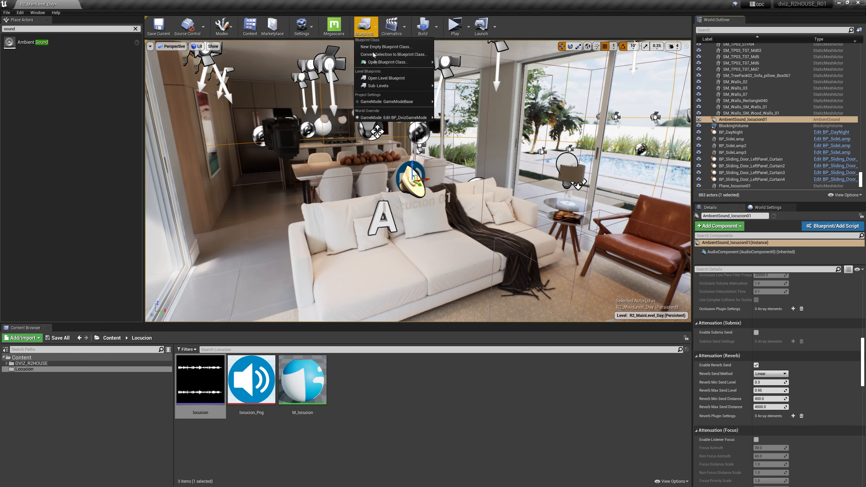
{"action": "left_click", "coordinate": [379, 78]}
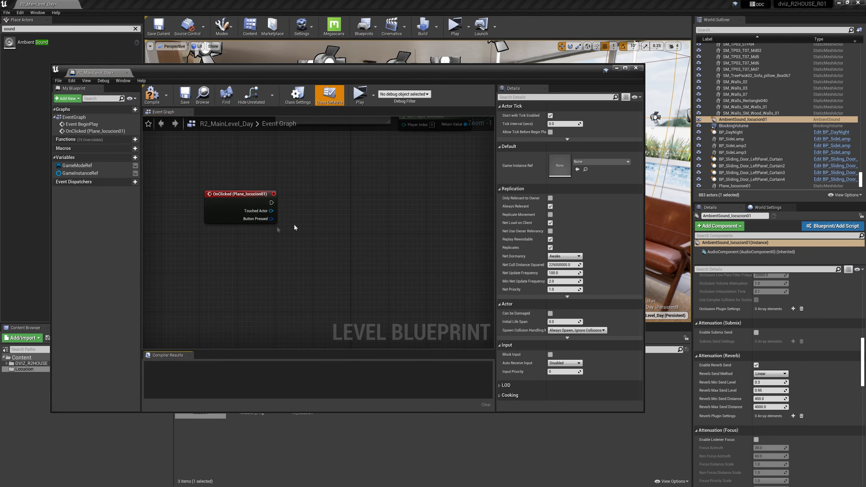
{"action": "left_click_drag", "start_coordinate": [191, 173], "coordinate": [298, 247]}
{"action": "left_click", "coordinate": [289, 263]}
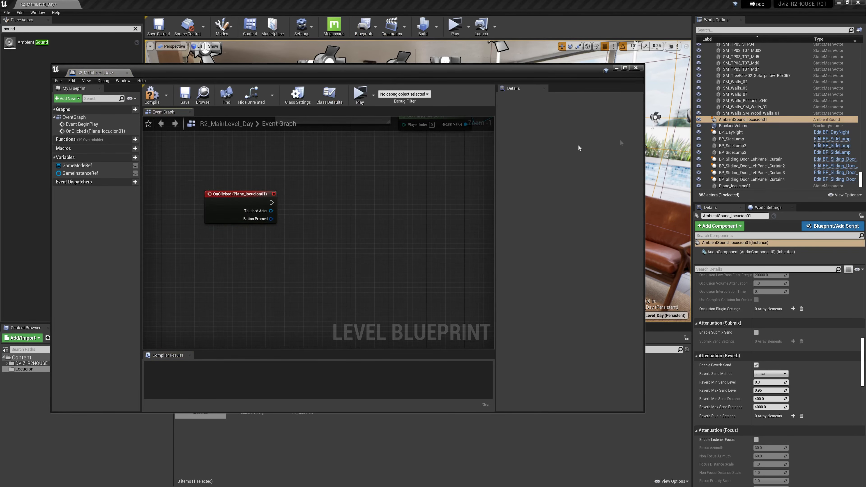
{"action": "left_click", "coordinate": [736, 119]}
{"action": "left_click_drag", "start_coordinate": [740, 120], "coordinate": [255, 266]}
{"action": "key", "text": "Delete"}
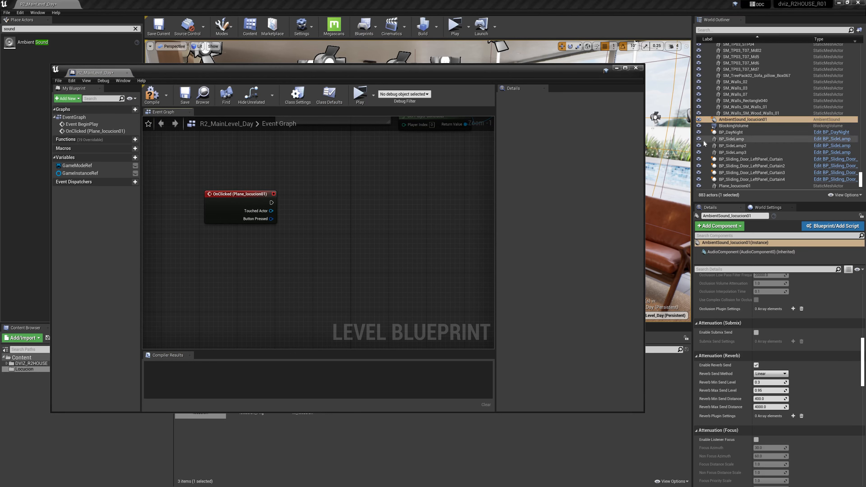
- Create a reference to AmbientSound_locucion01 in the event graph and add a Play (AudioComponent) node from it
{"action": "right_click", "coordinate": [232, 280]}
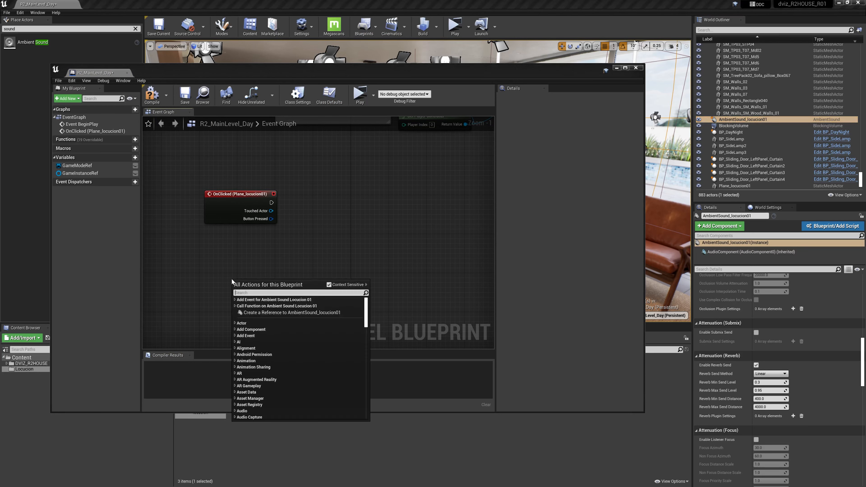
{"action": "left_click", "coordinate": [289, 313]}
{"action": "left_click_drag", "start_coordinate": [274, 288], "coordinate": [339, 240]}
{"action": "type", "text": "play"}
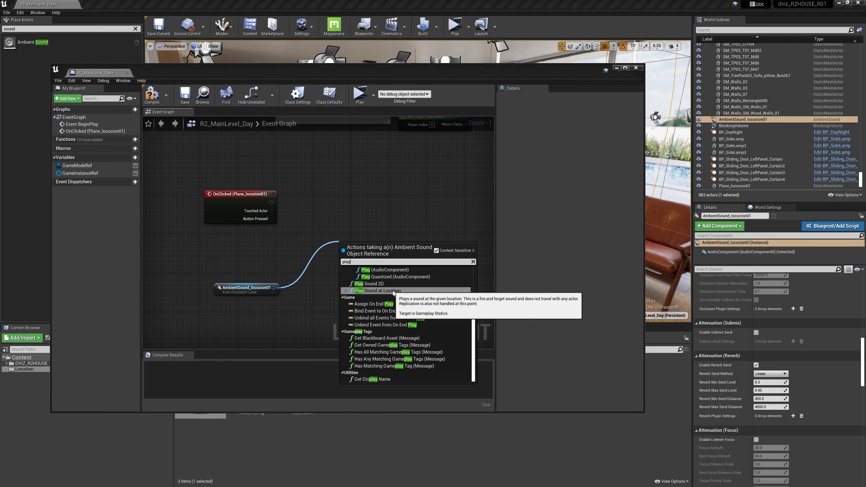
{"action": "scroll", "coordinate": [393, 293], "scroll_direction": "up", "scroll_amount": 2}
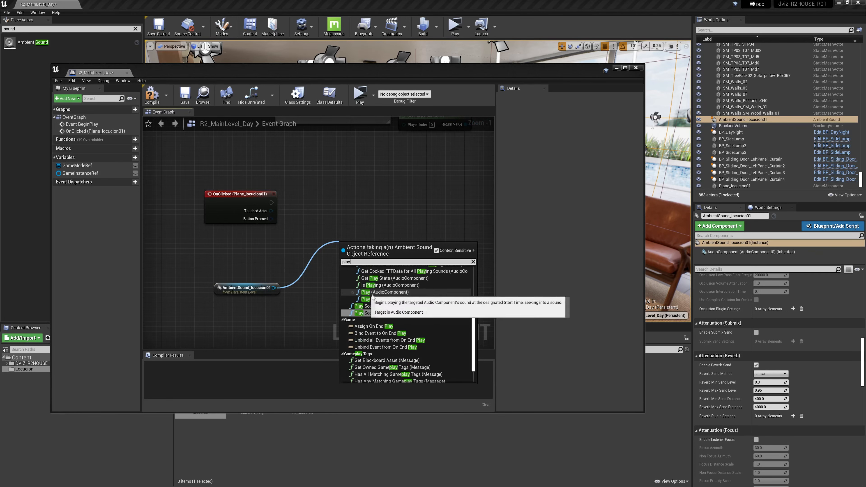
{"action": "left_click", "coordinate": [387, 292]}
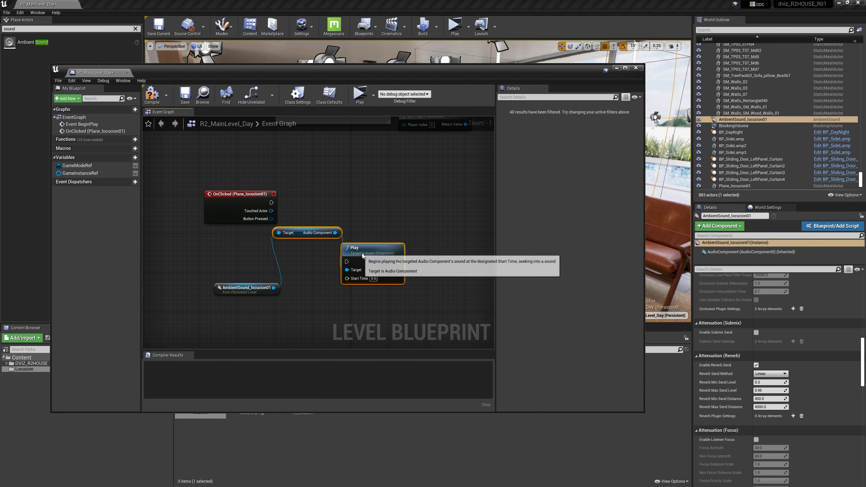
- Align the Play node with the OnClicked (Plane_locucion01) event, connect the event's execution to it, and compile the level blueprint
{"action": "left_click_drag", "start_coordinate": [353, 248], "coordinate": [386, 205]}
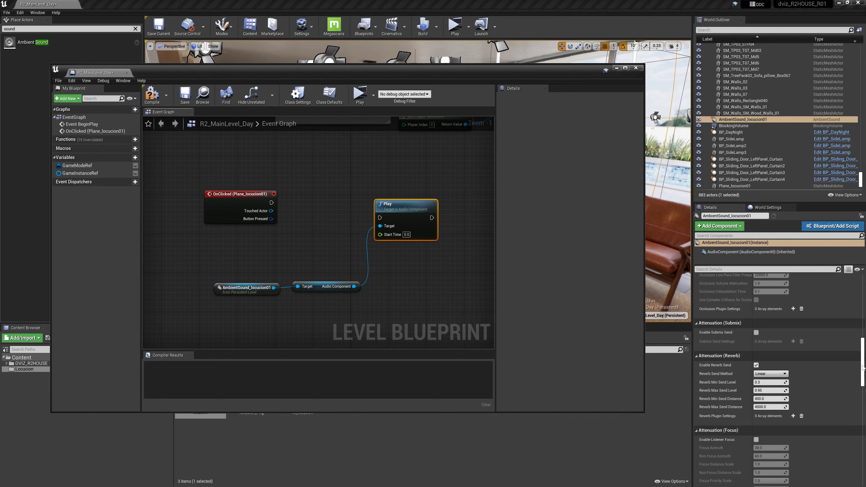
{"action": "left_click_drag", "start_coordinate": [862, 365], "coordinate": [862, 296]}
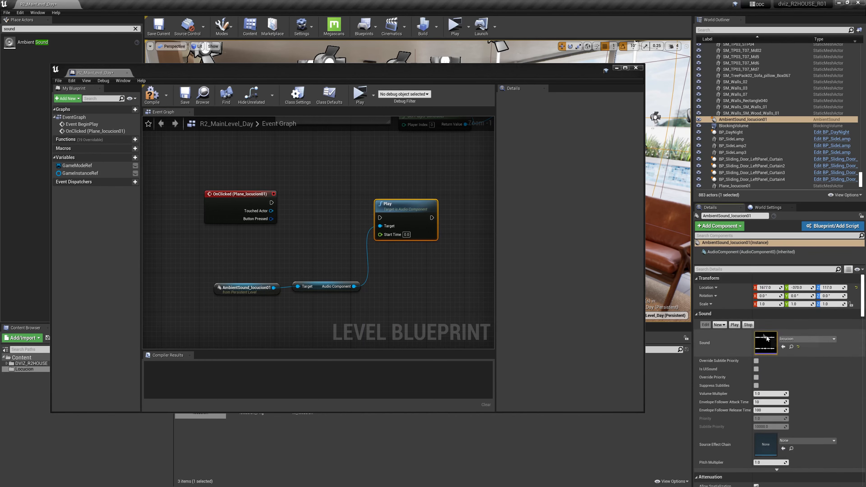
{"action": "left_click_drag", "start_coordinate": [269, 197], "coordinate": [389, 195]}
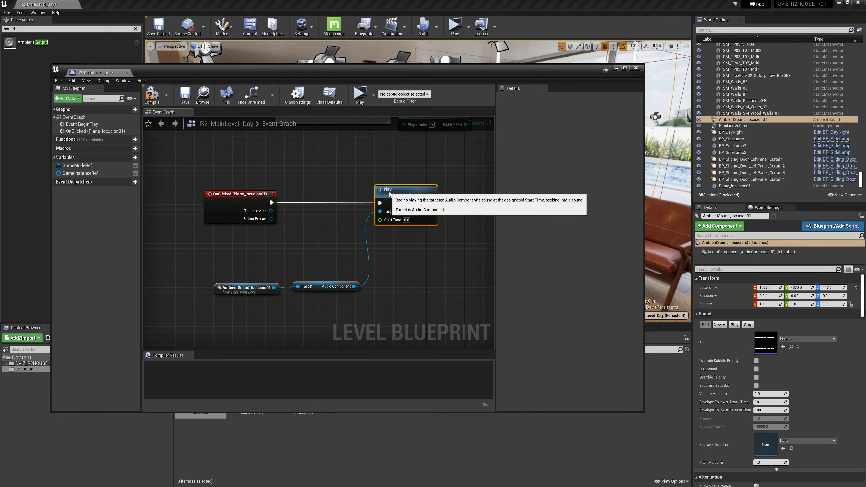
{"action": "left_click", "coordinate": [215, 194]}
{"action": "left_click_drag", "start_coordinate": [343, 161], "coordinate": [460, 248]}
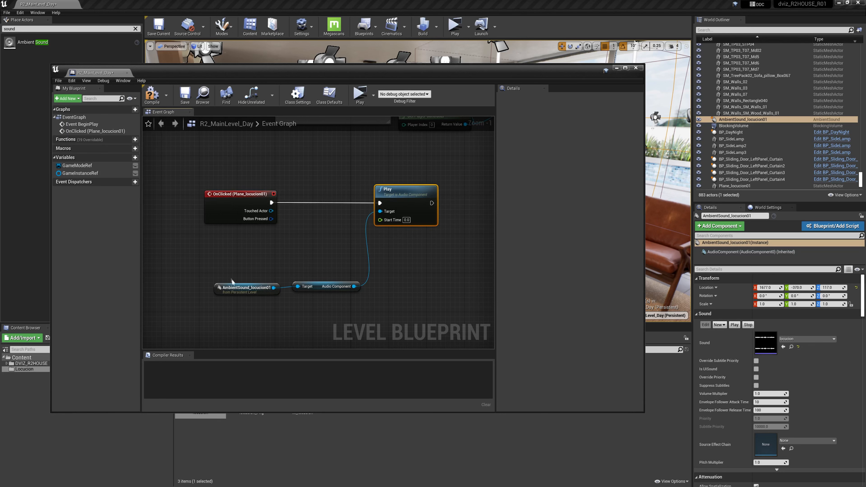
{"action": "left_click", "coordinate": [152, 94]}
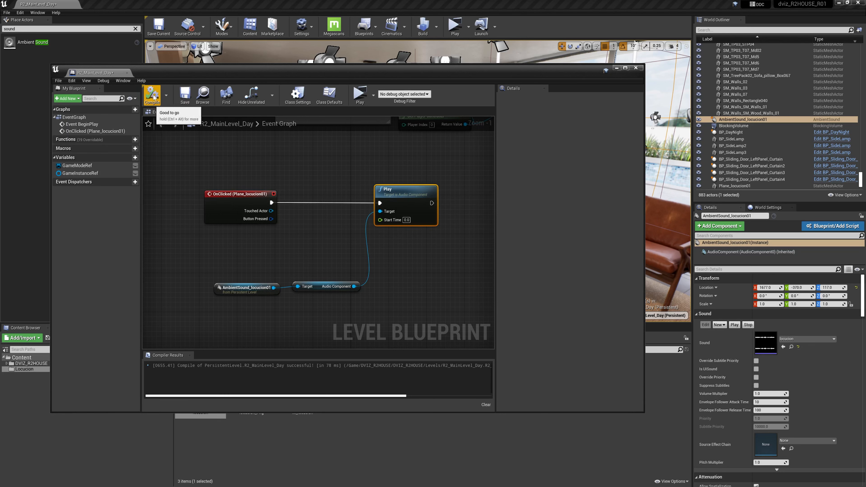
- Preview the level to test the Locucion 01 icon in the living room, end the preview and close the level blueprint
{"action": "left_click", "coordinate": [359, 92]}
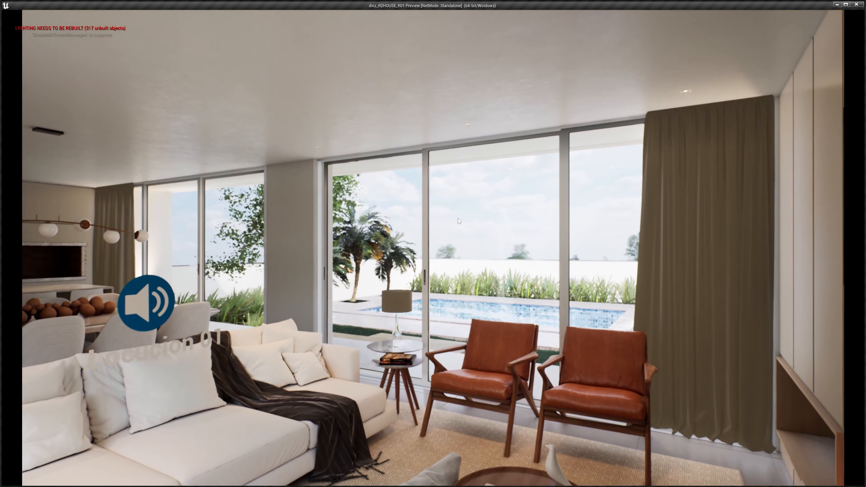
{"action": "left_click_drag", "start_coordinate": [453, 222], "coordinate": [400, 241]}
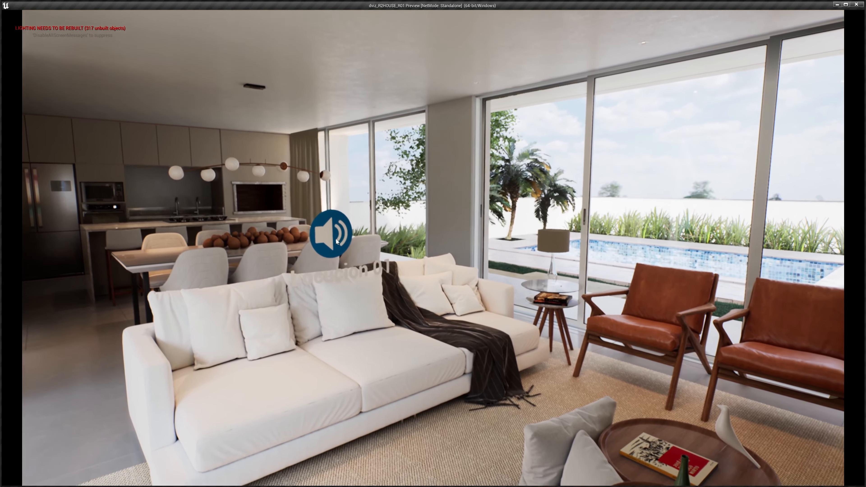
{"action": "key", "text": "Escape"}
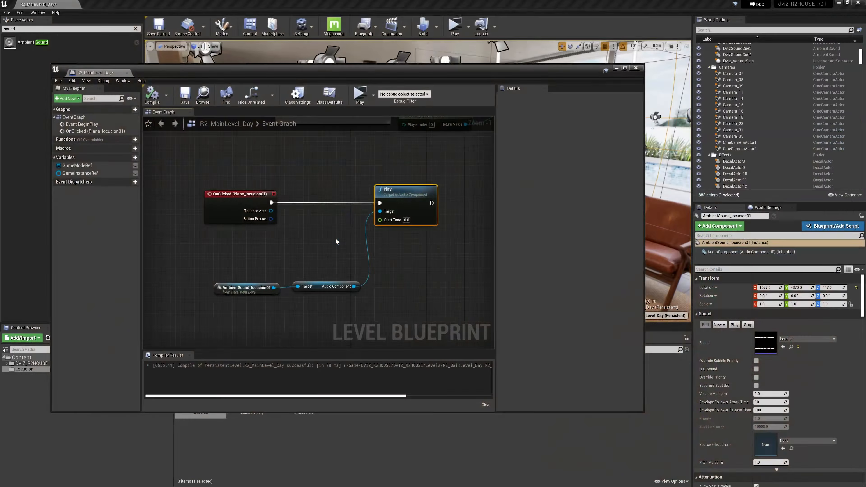
{"action": "left_click", "coordinate": [635, 67]}
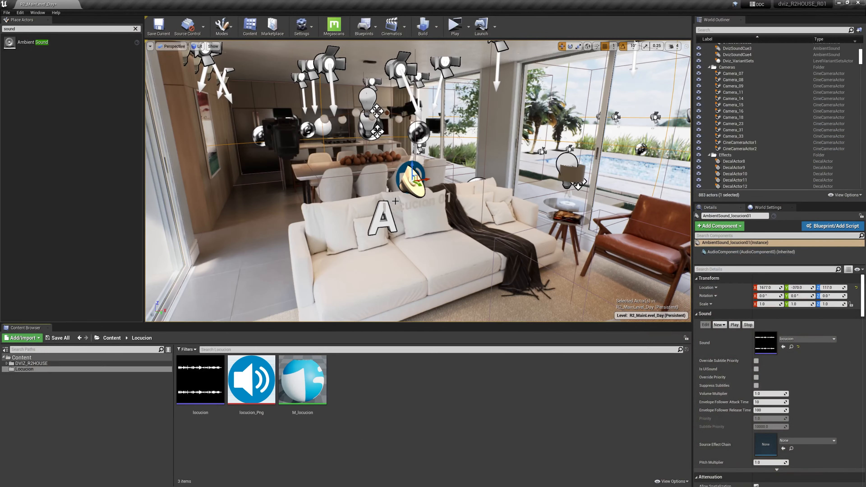
- Hide the editor icons with game view, select Plane_locucion01 and frame it in the viewport
{"action": "key", "text": "g"}
{"action": "left_click", "coordinate": [408, 184]}
{"action": "key", "text": "f"}
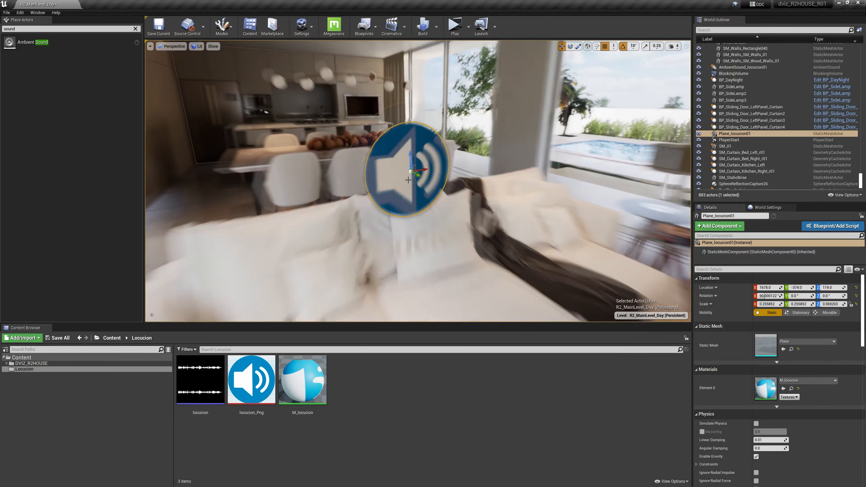
{"action": "scroll", "coordinate": [408, 180], "scroll_direction": "down", "scroll_amount": 5}
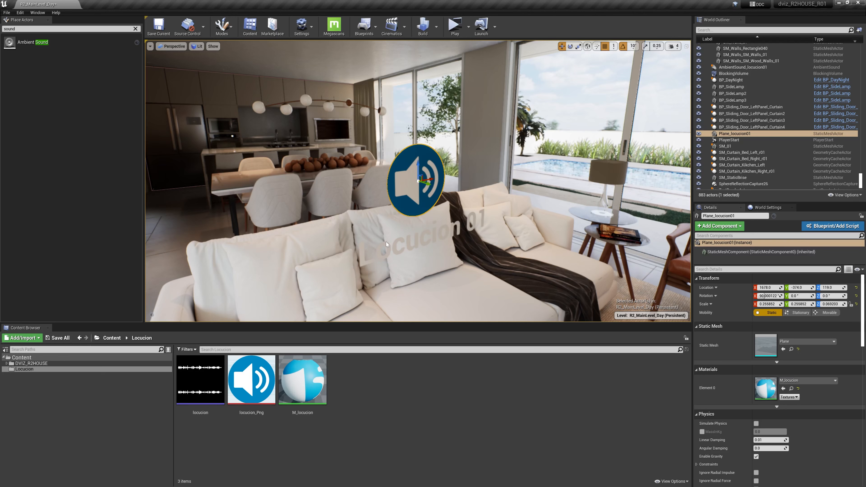
- Open the locucion sound wave and add one entry to its Subtitles array, expanded to show its Text and Time
{"action": "mouse_move", "coordinate": [207, 397]}
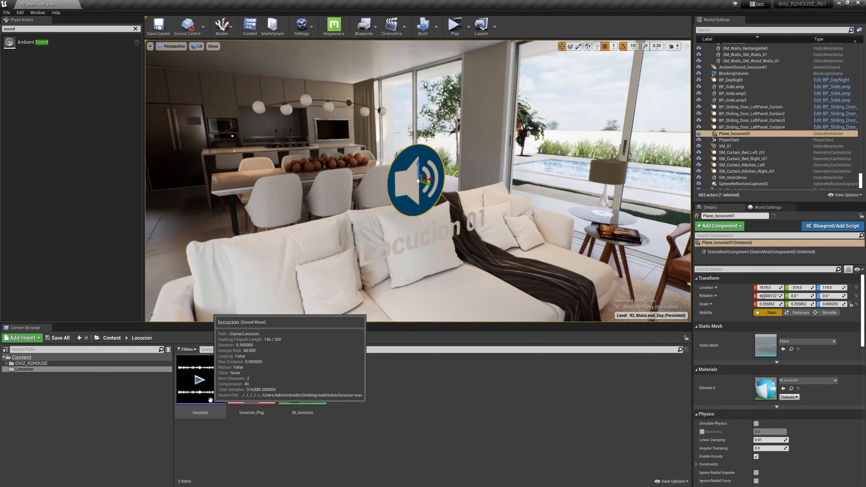
{"action": "double_click", "coordinate": [209, 398]}
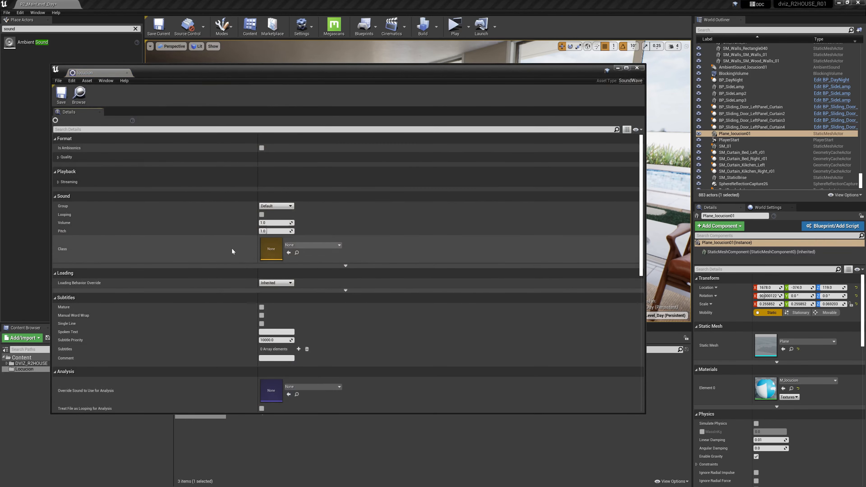
{"action": "scroll", "coordinate": [231, 251], "scroll_direction": "down", "scroll_amount": 3}
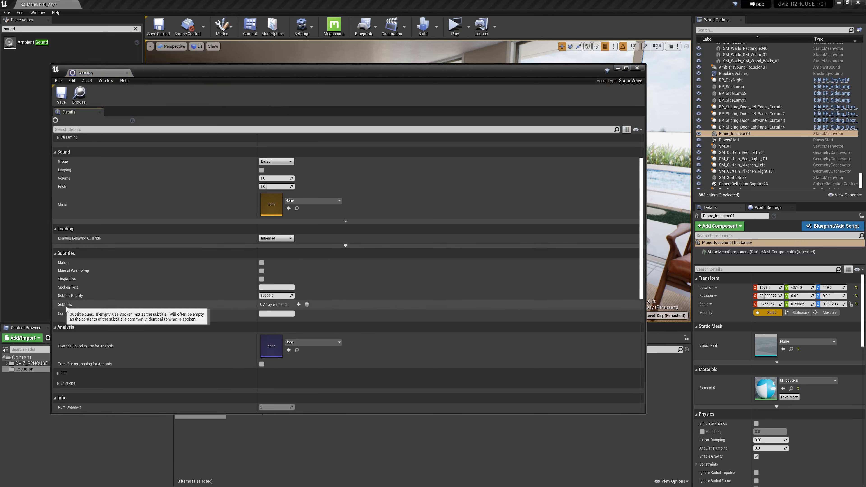
{"action": "left_click", "coordinate": [298, 304]}
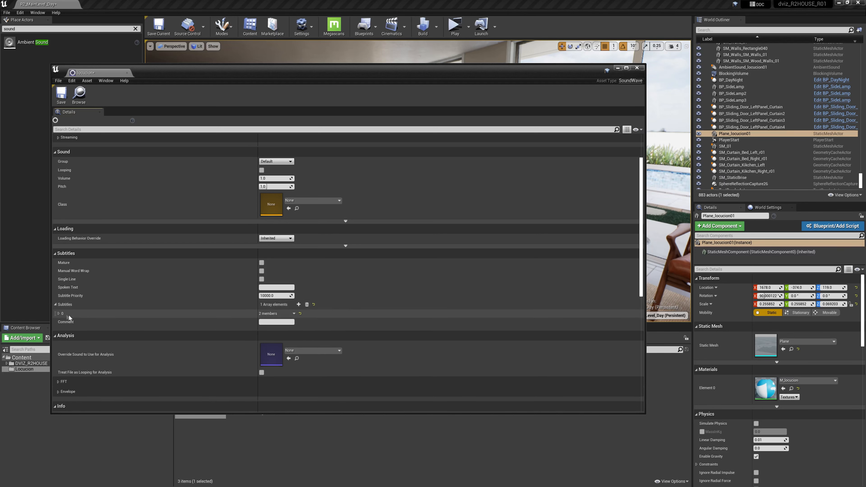
{"action": "left_click", "coordinate": [59, 313]}
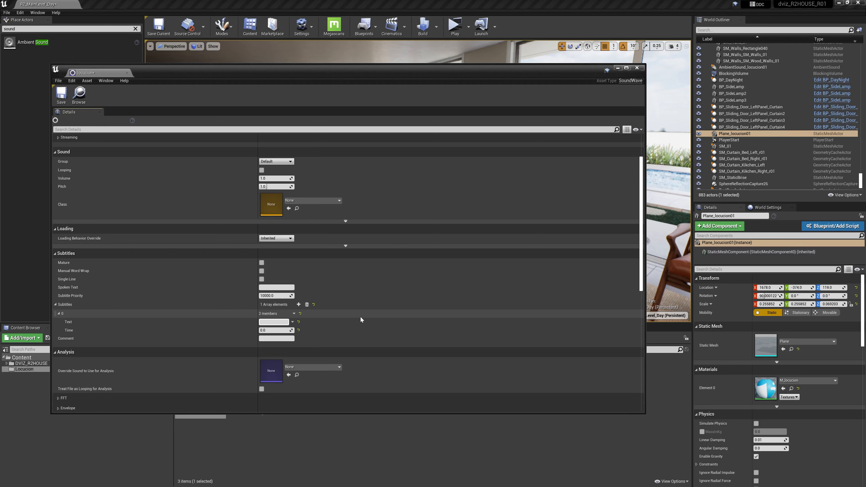
- Set the subtitle entry's text to "Prueba!!!", save the locucion sound wave and put its editor window away
{"action": "type", "text": "Prueba!!!"}
{"action": "key", "text": "Return"}
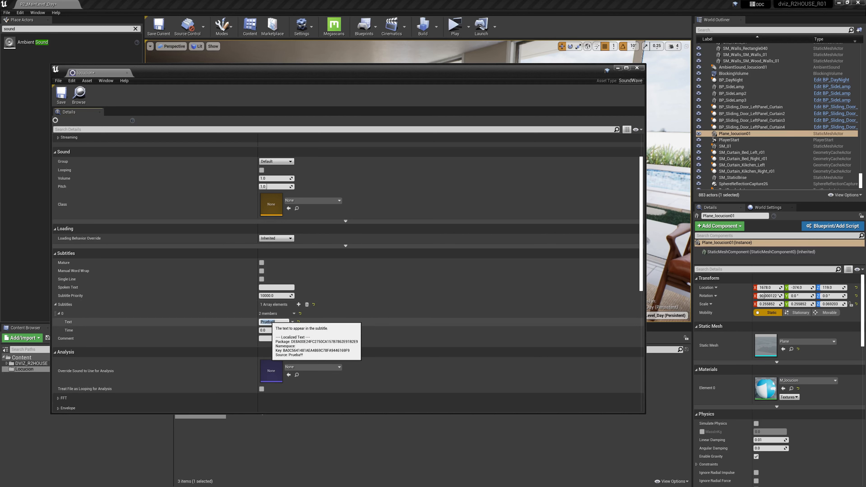
{"action": "left_click", "coordinate": [61, 94]}
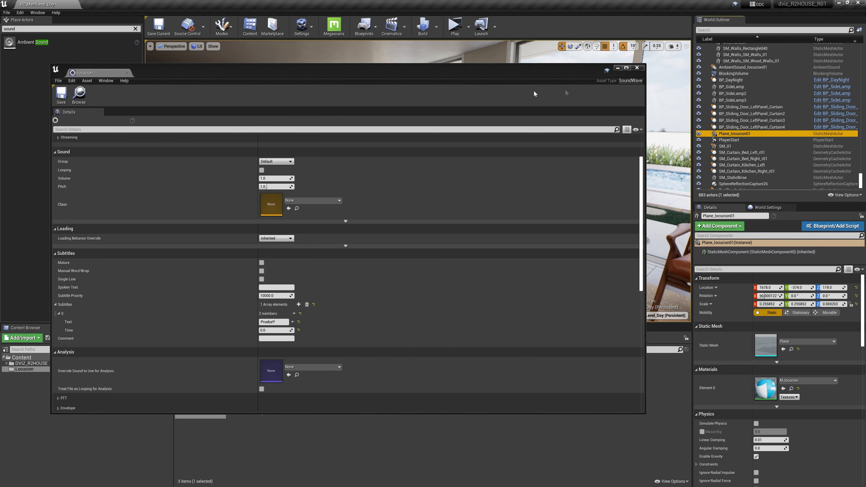
{"action": "left_click", "coordinate": [617, 68]}
- Preview the level, trigger the Locucion 01 icon to check its subtitle, and end the preview
{"action": "left_click", "coordinate": [459, 30]}
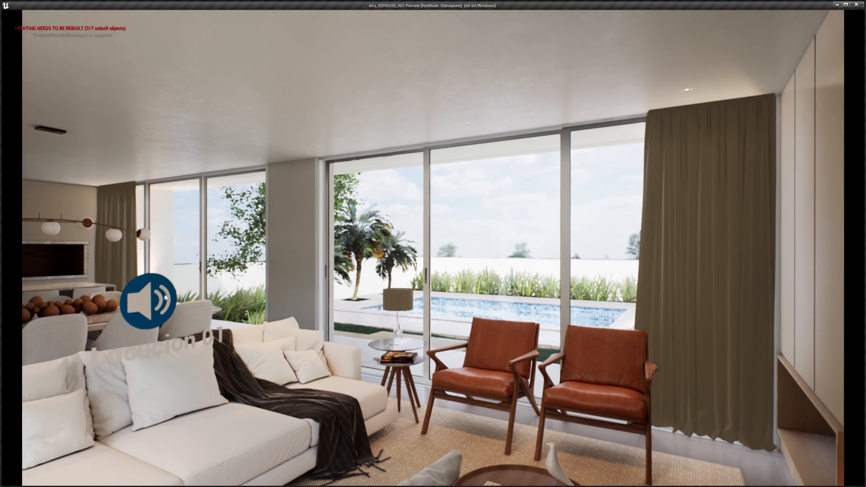
{"action": "left_click", "coordinate": [155, 300]}
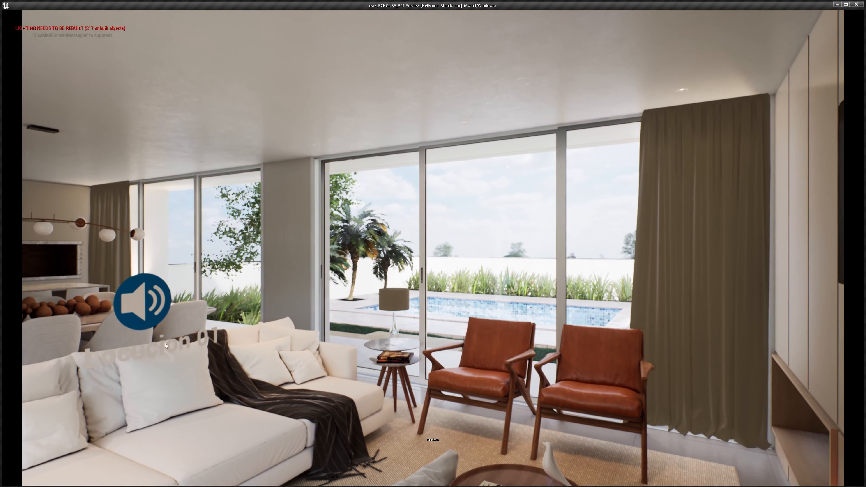
{"action": "key", "text": "Escape"}
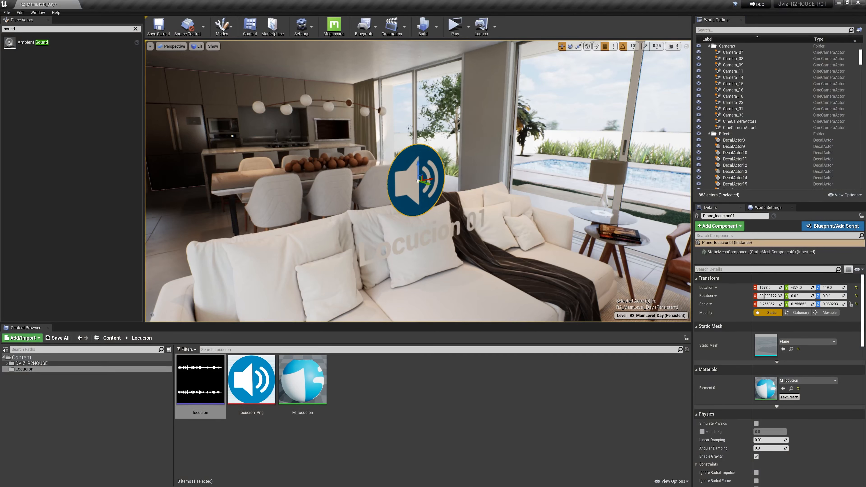
- Show the editor icons again, select AmbientSound_locucion01 and set its Volume Multiplier to 0.0
{"action": "left_click", "coordinate": [419, 205]}
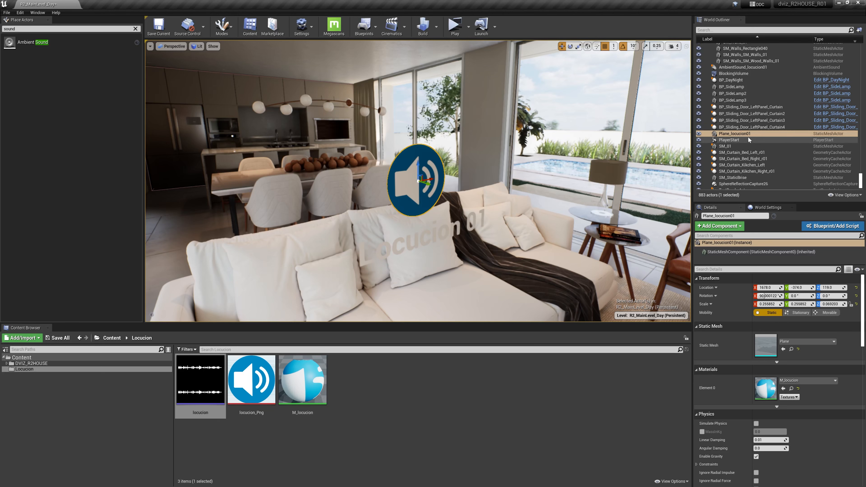
{"action": "left_click", "coordinate": [734, 133]}
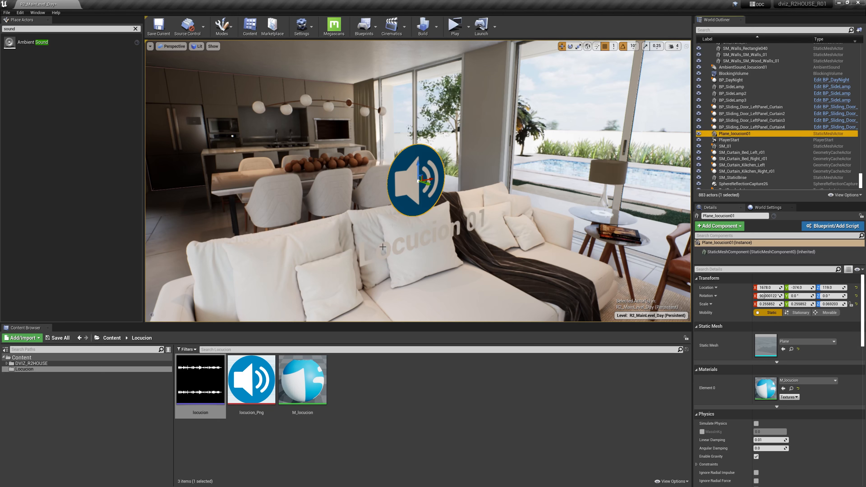
{"action": "right_click_drag", "start_coordinate": [425, 191], "coordinate": [424, 192]}
{"action": "key", "text": "g"}
{"action": "left_click", "coordinate": [425, 187]}
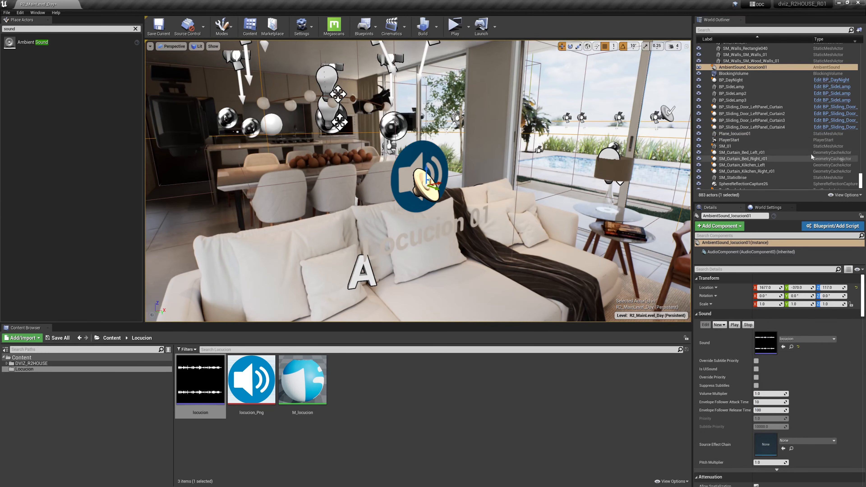
{"action": "left_click", "coordinate": [769, 360]}
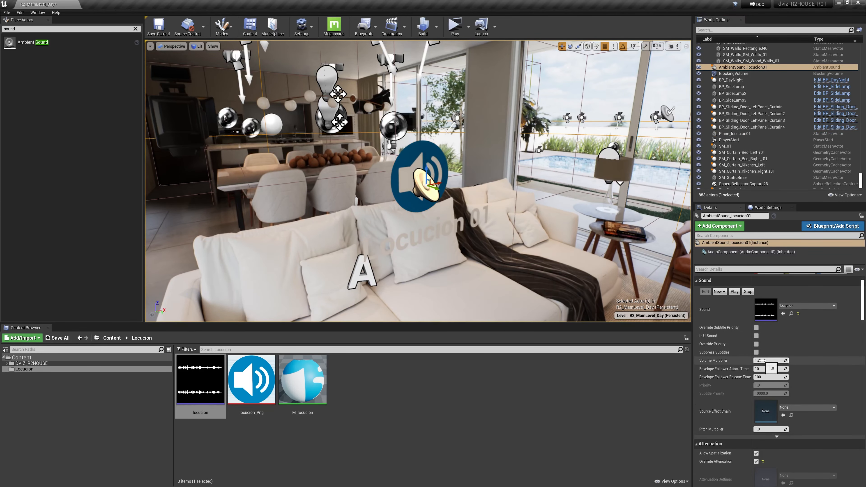
{"action": "key", "text": "Return"}
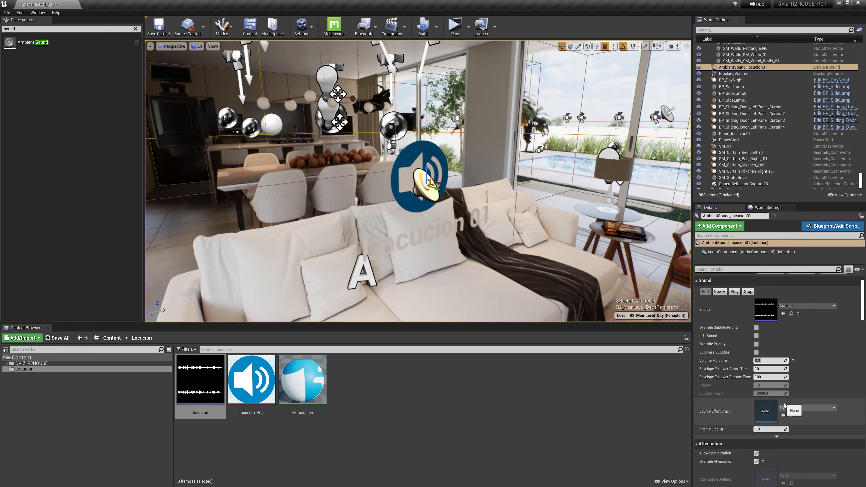
{"action": "left_click", "coordinate": [545, 409]}
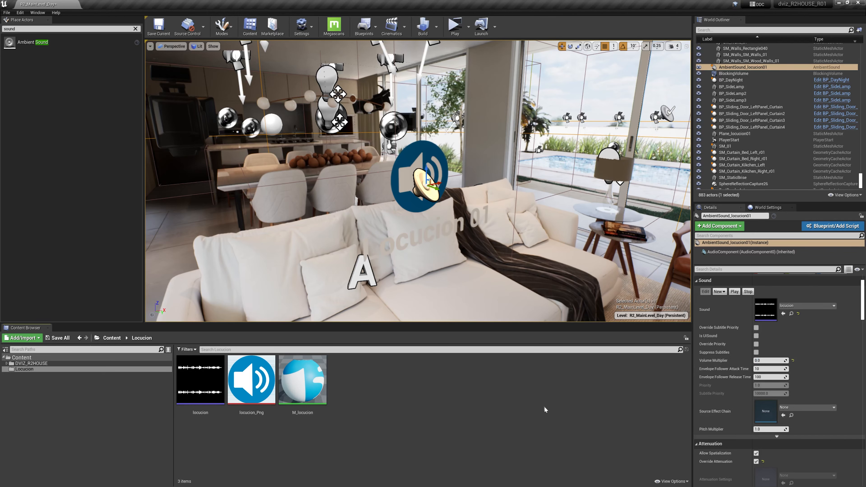
- Start a level preview, shrink its window over the viewport and turn the view toward the Locucion 01 icon
{"action": "left_click", "coordinate": [456, 29]}
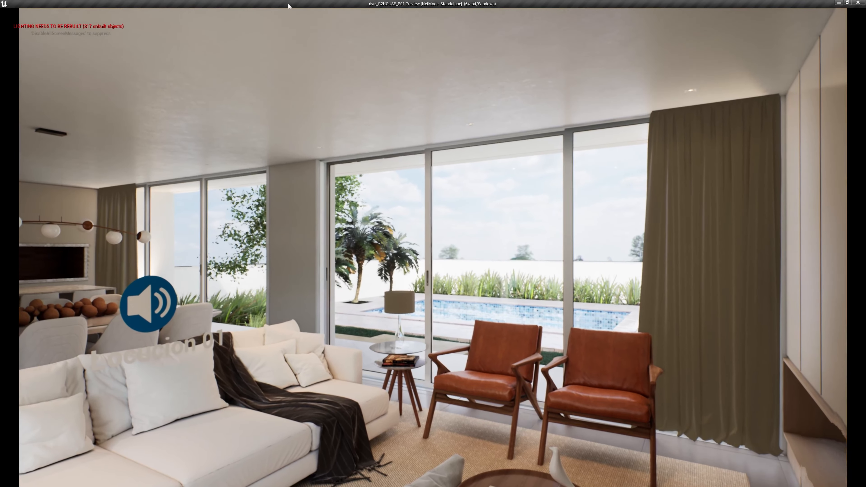
{"action": "left_click_drag", "start_coordinate": [1, 1], "coordinate": [386, 228]}
{"action": "left_click_drag", "start_coordinate": [448, 229], "coordinate": [206, 59]}
{"action": "left_click_drag", "start_coordinate": [391, 179], "coordinate": [317, 197]}
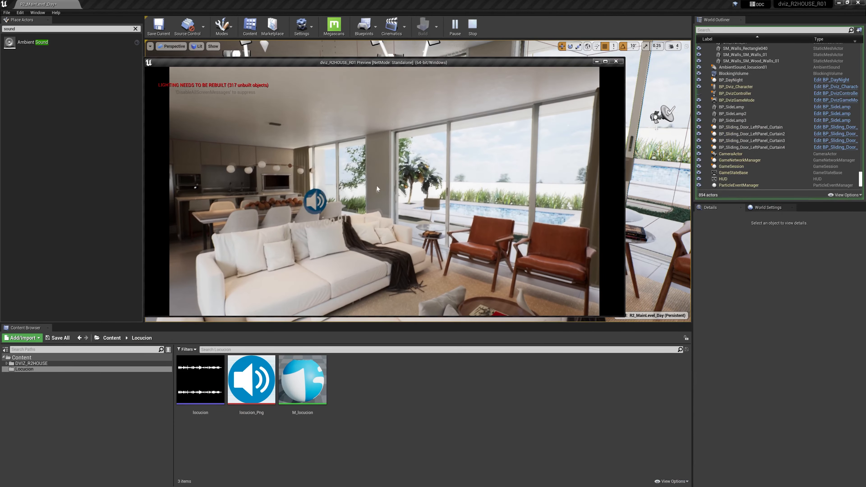
- Approach the Locucion 01 icon in the preview, check the subtitle size at a much smaller window size, and end the preview
{"action": "key", "text": "w"}
{"action": "left_click_drag", "start_coordinate": [376, 186], "coordinate": [354, 208]}
{"action": "key", "text": "a"}
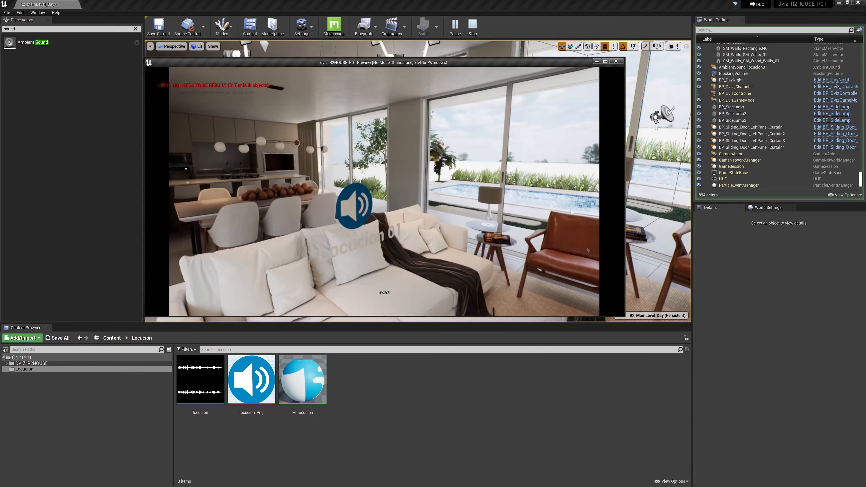
{"action": "left_click_drag", "start_coordinate": [624, 316], "coordinate": [365, 168]}
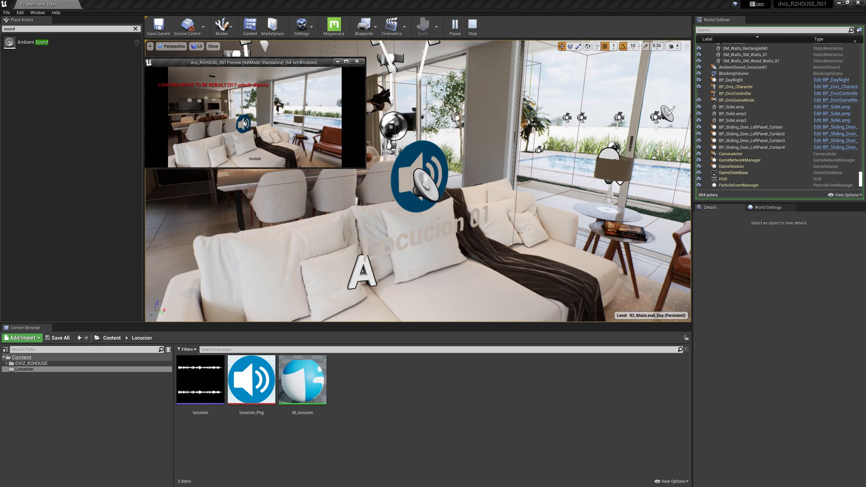
{"action": "left_click", "coordinate": [357, 62]}
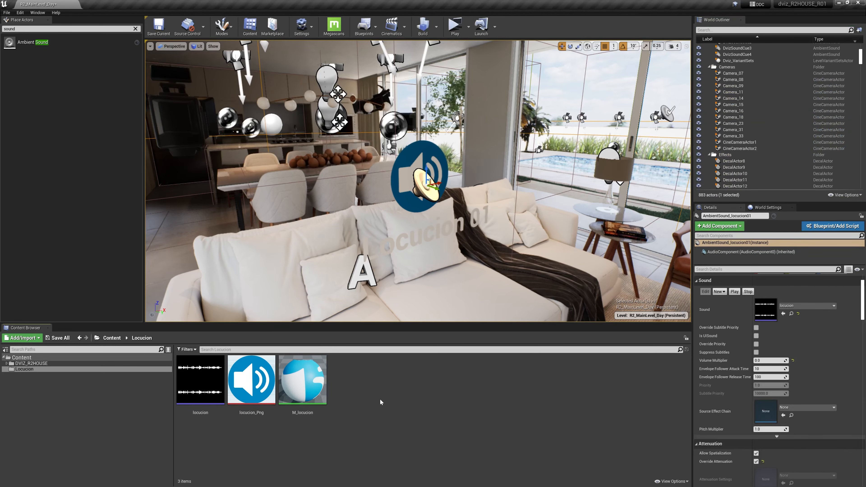
- Import Rockabilly.ttf from the subtitulos folder into the Locucion folder and create a Font asset from it
{"action": "right_click", "coordinate": [354, 392]}
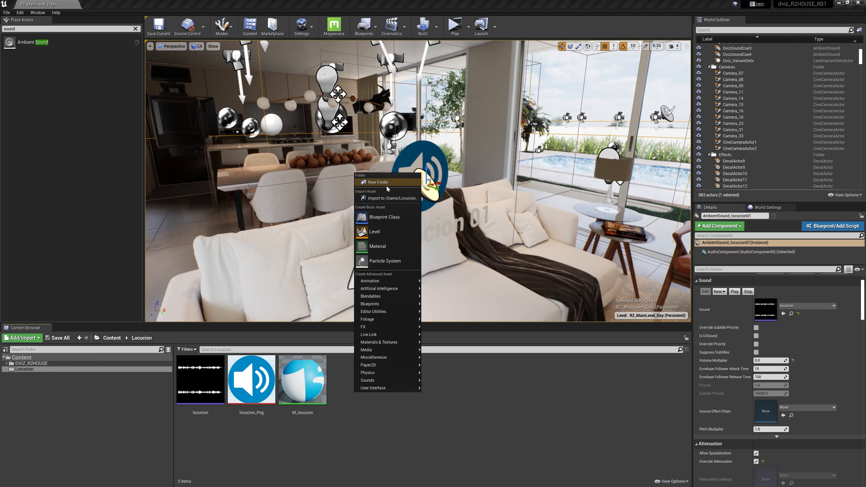
{"action": "left_click", "coordinate": [384, 198]}
{"action": "left_click", "coordinate": [94, 67]}
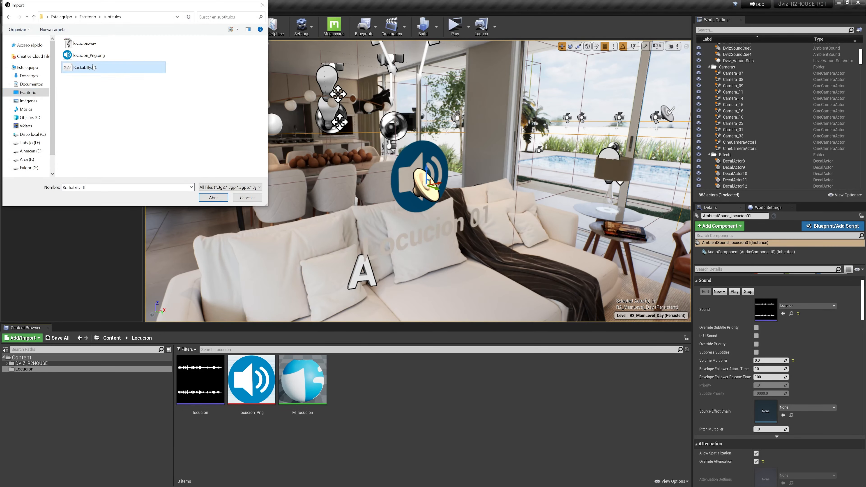
{"action": "left_click", "coordinate": [214, 197]}
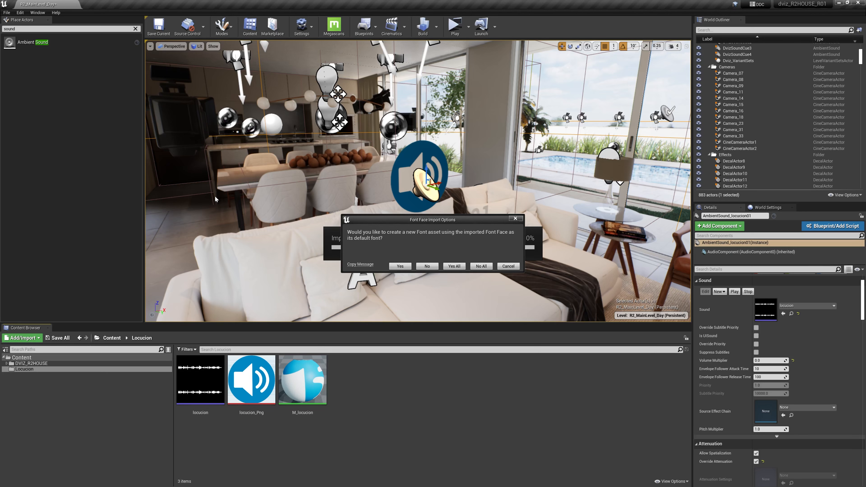
{"action": "left_click", "coordinate": [403, 265]}
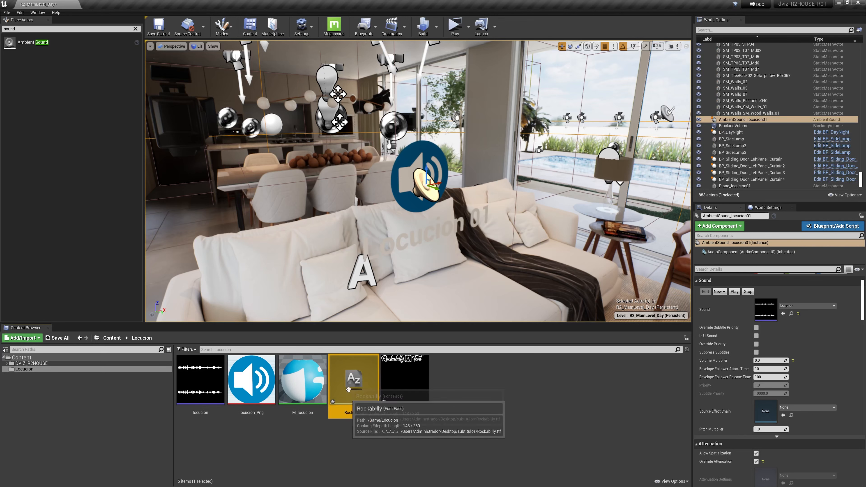
- Open the Rockabilly_Font asset to examine its font settings and preview text, and close it
{"action": "left_click", "coordinate": [399, 378]}
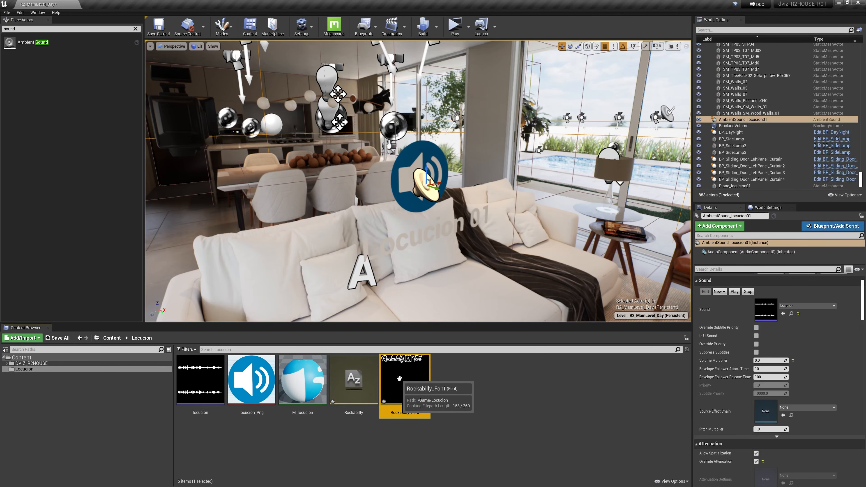
{"action": "double_click", "coordinate": [399, 378]}
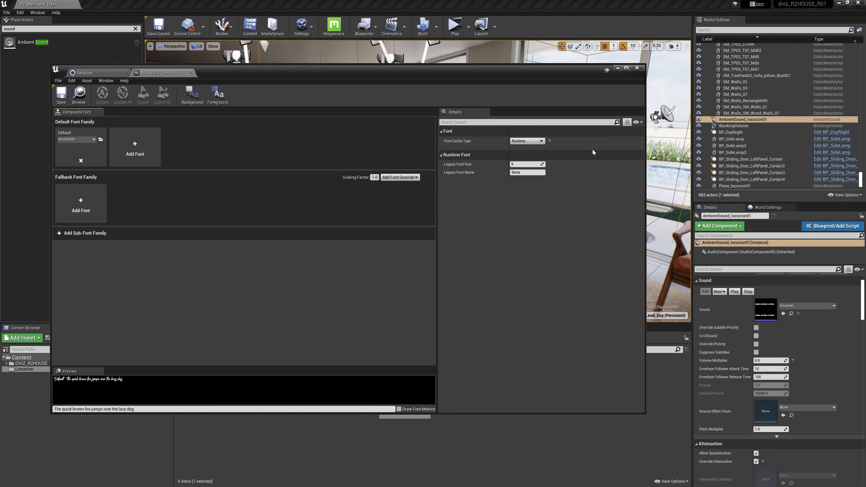
{"action": "left_click", "coordinate": [636, 68]}
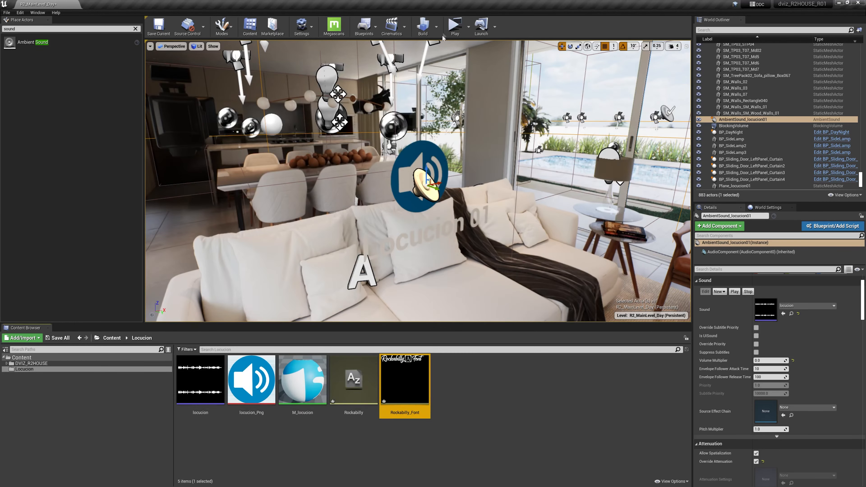
- Run a level preview to check the subtitle with the current font setup, and close it
{"action": "left_click", "coordinate": [454, 25]}
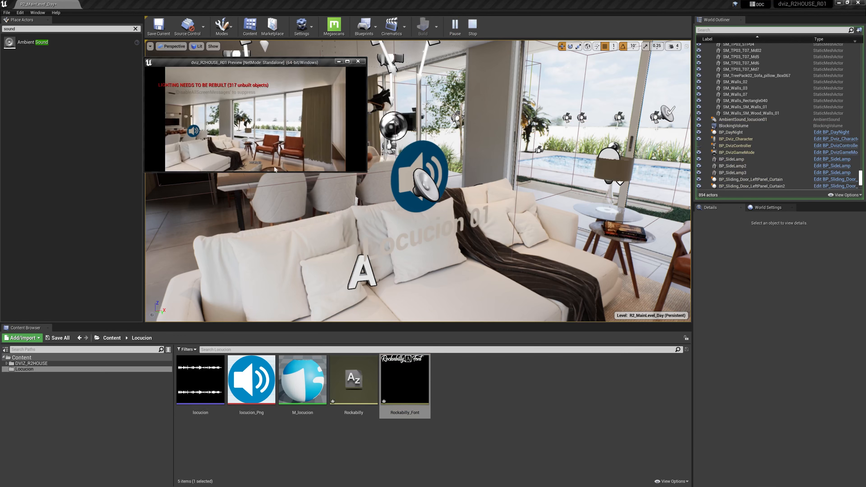
{"action": "left_click", "coordinate": [358, 62]}
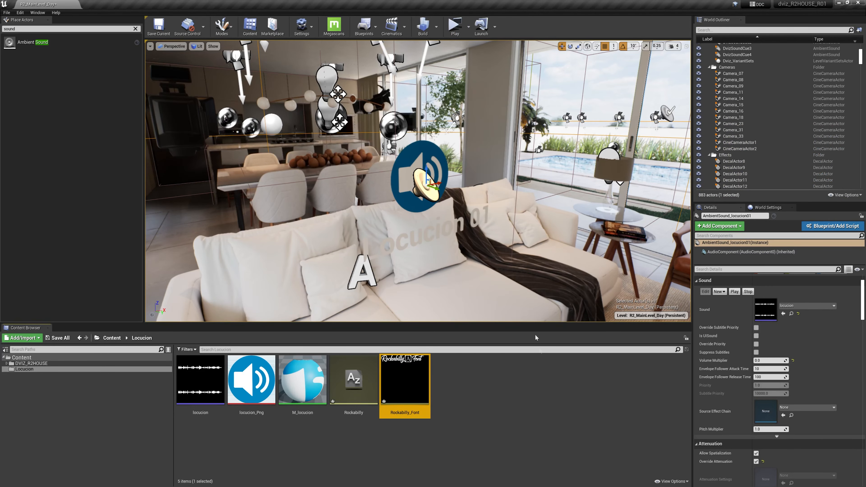
- Show the engine content in the Content Browser and open the Roboto font from the EngineFonts folder
{"action": "left_click", "coordinate": [665, 481]}
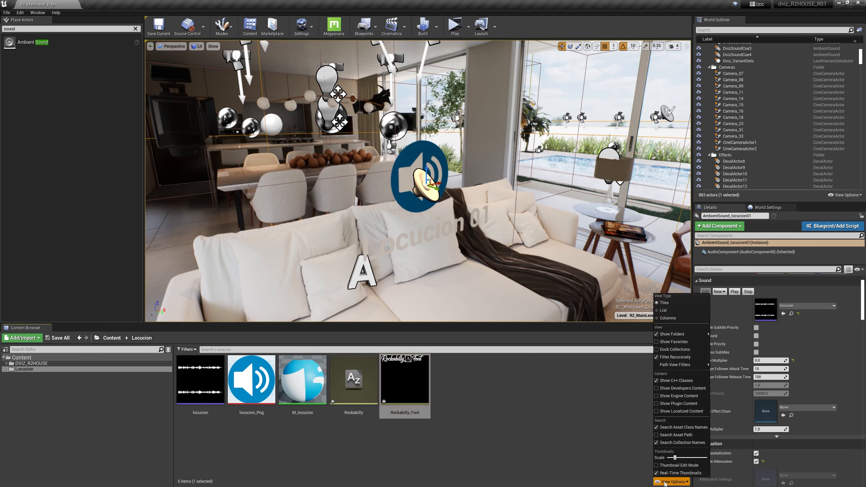
{"action": "left_click", "coordinate": [678, 395]}
{"action": "left_click", "coordinate": [36, 376]}
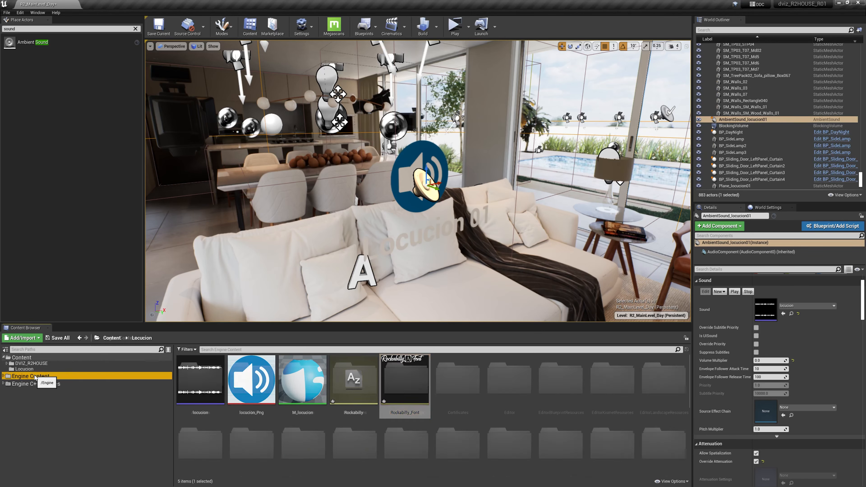
{"action": "scroll", "coordinate": [389, 415], "scroll_direction": "down", "scroll_amount": 2}
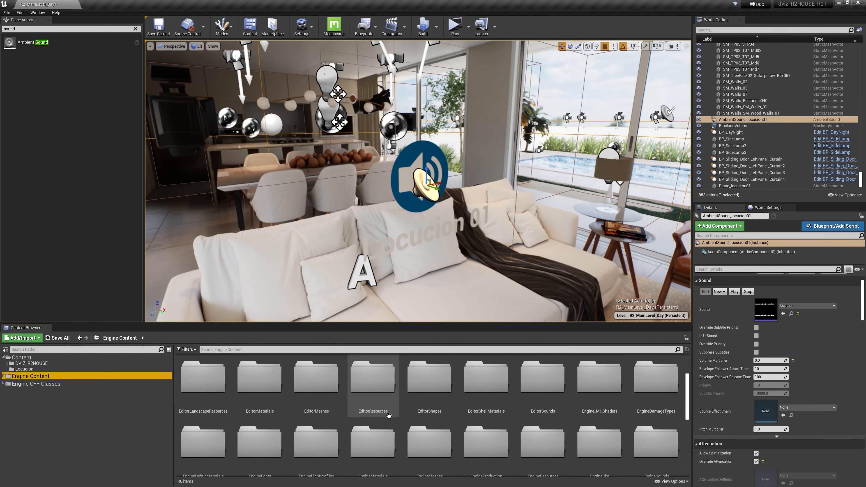
{"action": "double_click", "coordinate": [277, 443]}
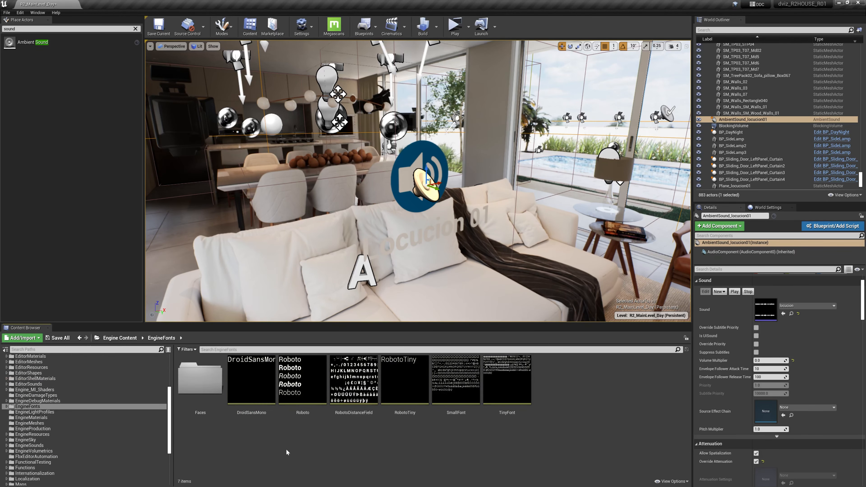
{"action": "left_click", "coordinate": [297, 387]}
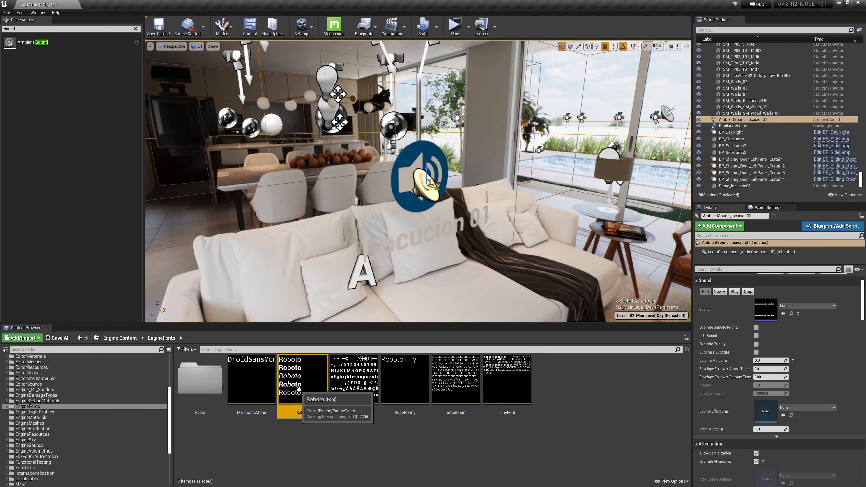
{"action": "double_click", "coordinate": [298, 388]}
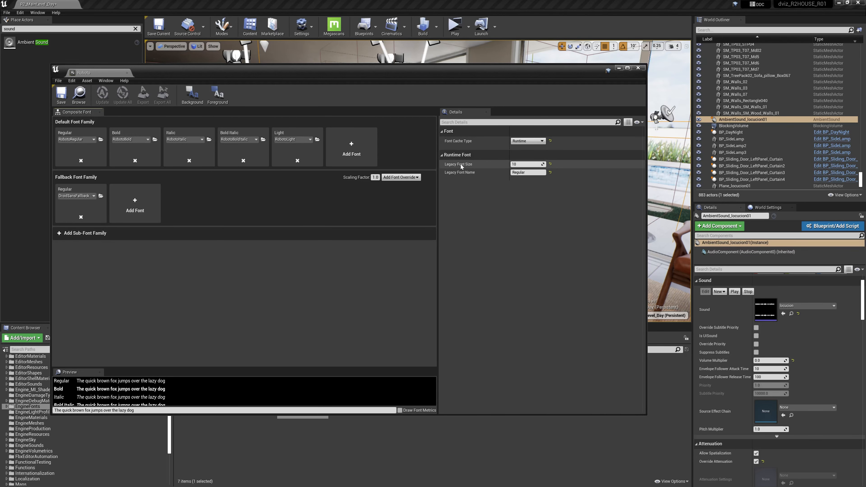
- Try a Legacy Font Size of 25 for the Roboto font, and set it to 9
{"action": "left_click", "coordinate": [524, 164]}
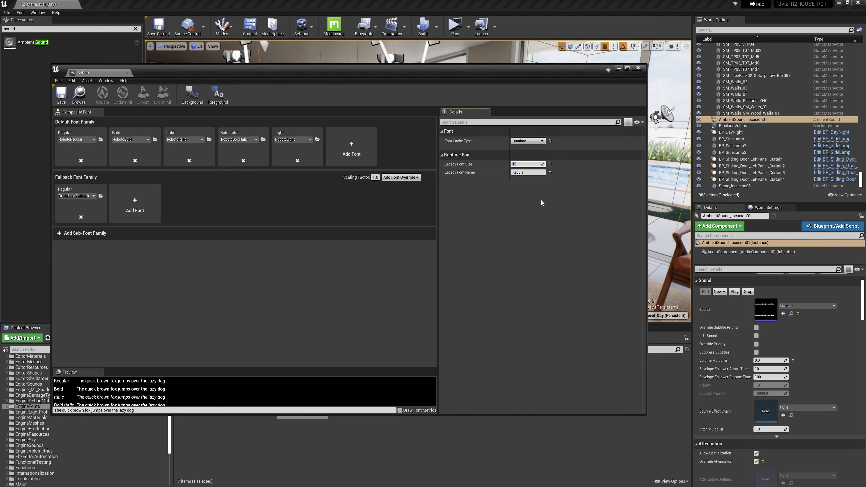
{"action": "type", "text": "25"}
{"action": "key", "text": "Return"}
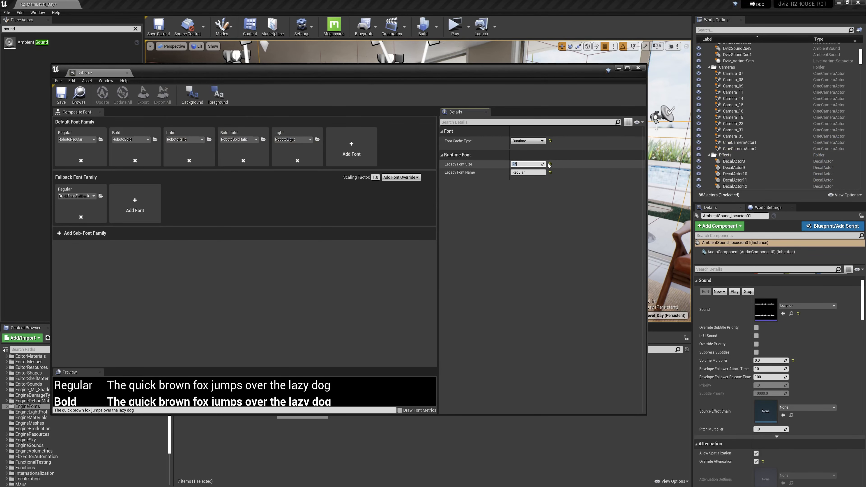
{"action": "type", "text": "9"}
{"action": "key", "text": "Return"}
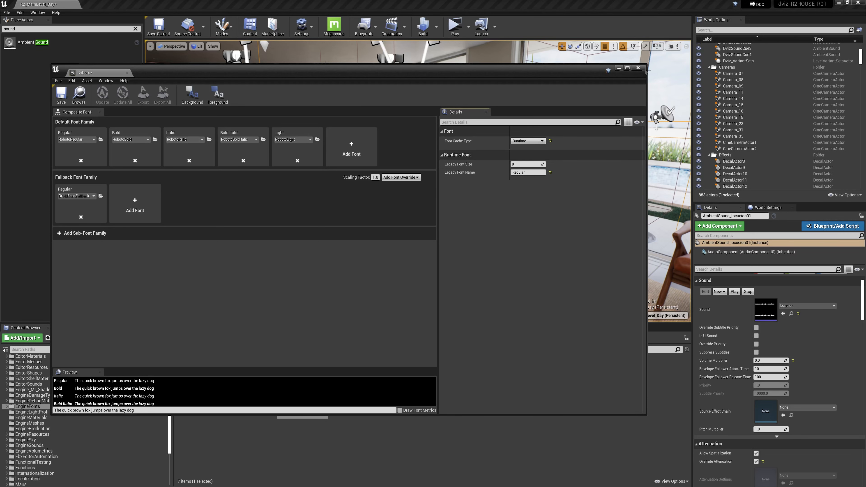
- Close the Roboto font and hide the engine content, returning to the Locucion folder
{"action": "left_click", "coordinate": [638, 68]}
{"action": "scroll", "coordinate": [76, 415], "scroll_direction": "up", "scroll_amount": 3}
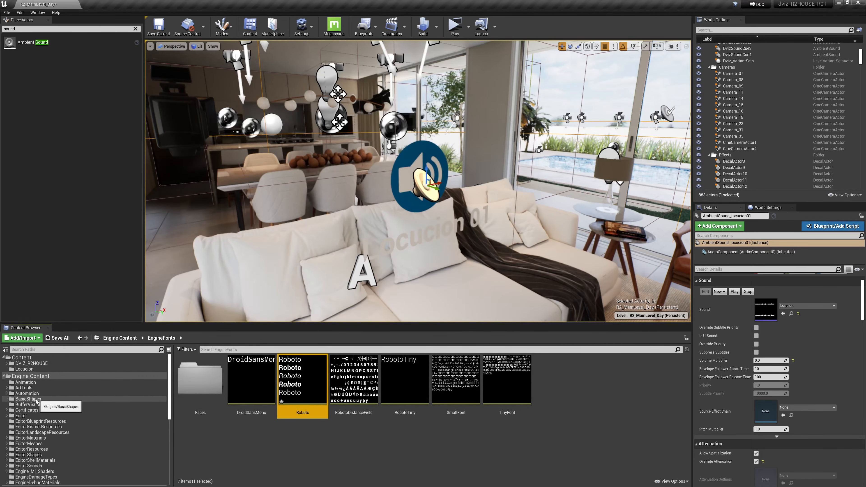
{"action": "left_click", "coordinate": [678, 480]}
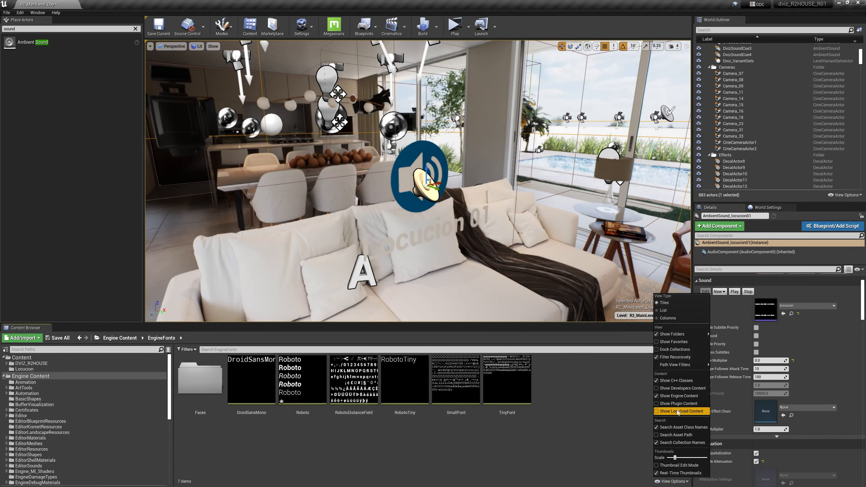
- Assign Rockabilly_Font as the Subtitle Font in the project's Engine General Settings, and close the settings
{"action": "left_click", "coordinate": [20, 12]}
{"action": "left_click", "coordinate": [53, 110]}
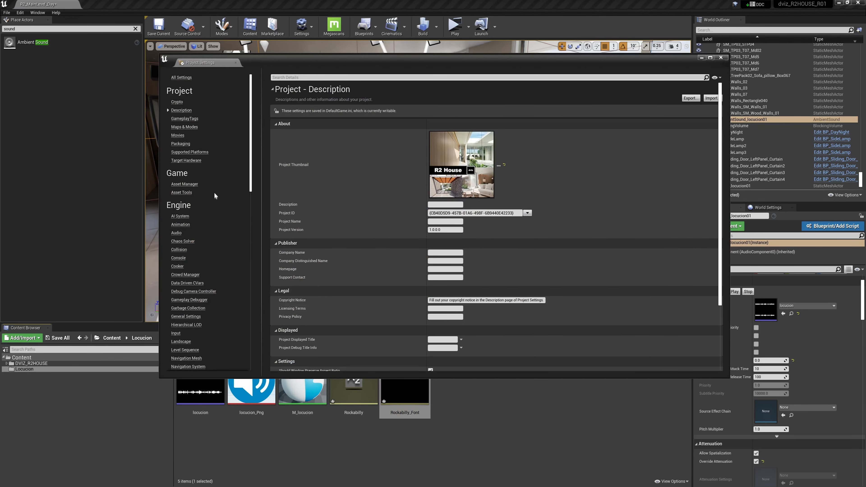
{"action": "left_click", "coordinate": [186, 305]}
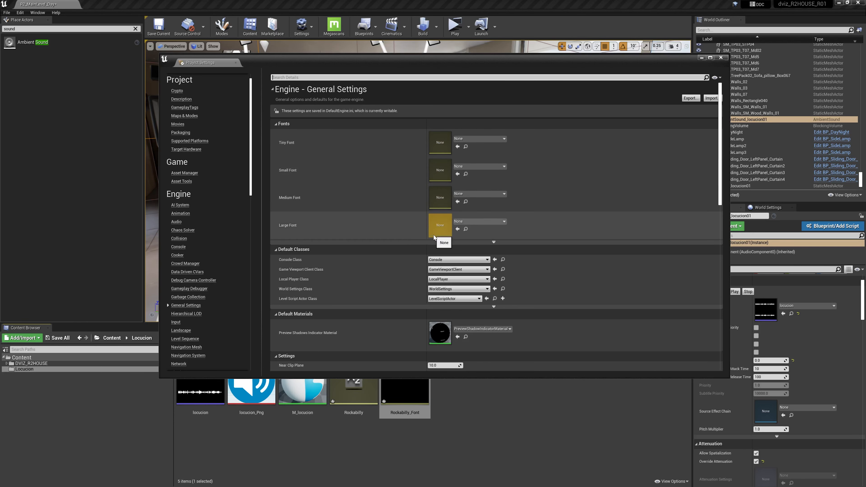
{"action": "left_click", "coordinate": [492, 243]}
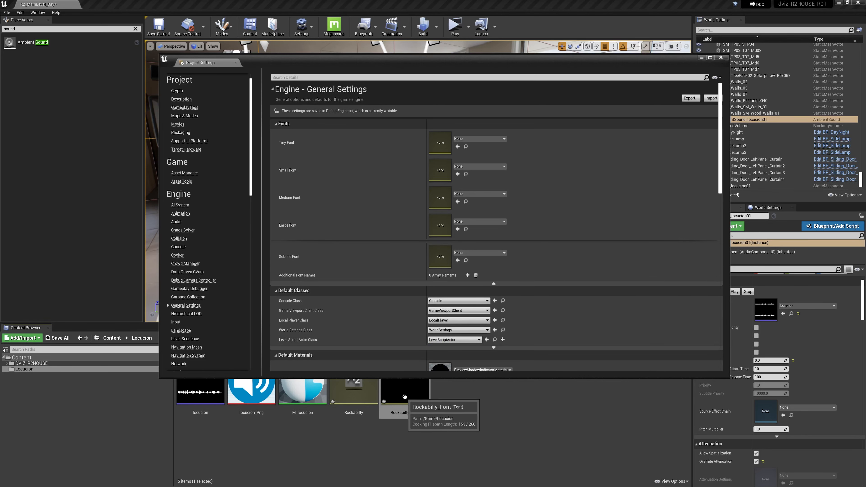
{"action": "left_click_drag", "start_coordinate": [405, 396], "coordinate": [445, 256]}
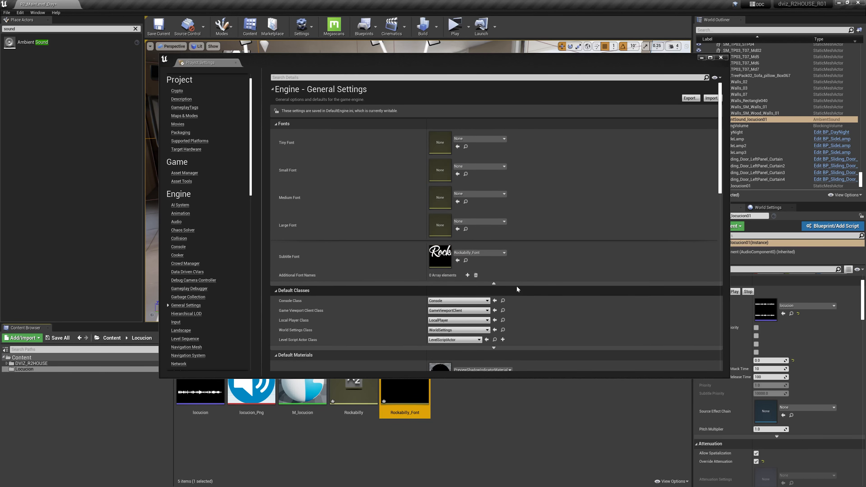
{"action": "left_click", "coordinate": [720, 58]}
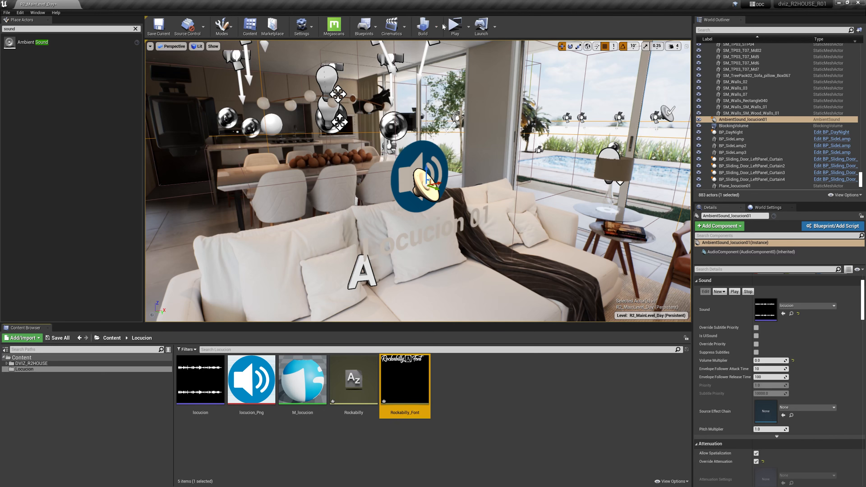
- Preview the level to check the subtitle with the newly assigned font, end it and deselect the font asset
{"action": "left_click", "coordinate": [454, 25]}
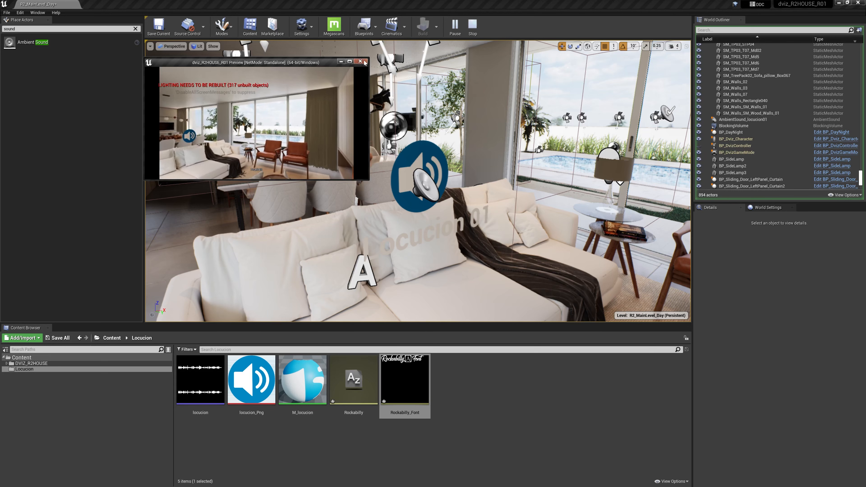
{"action": "key", "text": "Escape"}
{"action": "left_click", "coordinate": [489, 401]}
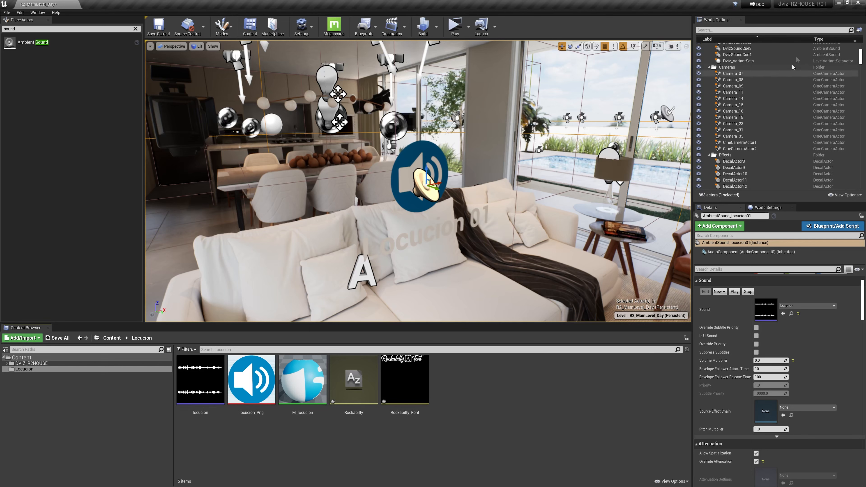
- Close the editor, saving the level and all modified font assets, and reopen the dviz_R2HOUSE_R01 project from the Epic Games launcher
{"action": "left_click", "coordinate": [863, 4]}
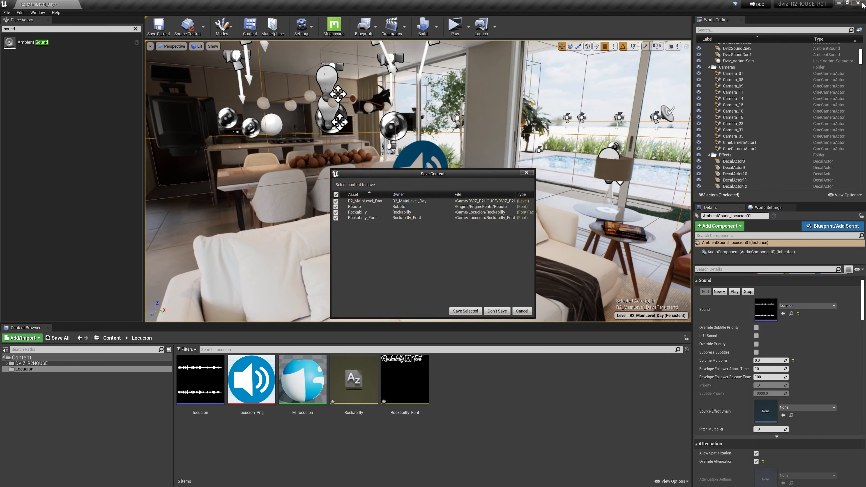
{"action": "left_click", "coordinate": [464, 310]}
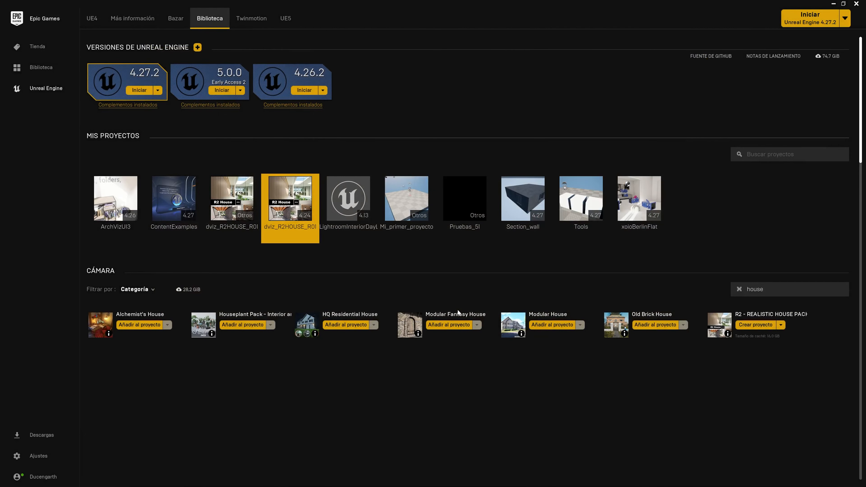
{"action": "double_click", "coordinate": [315, 230]}
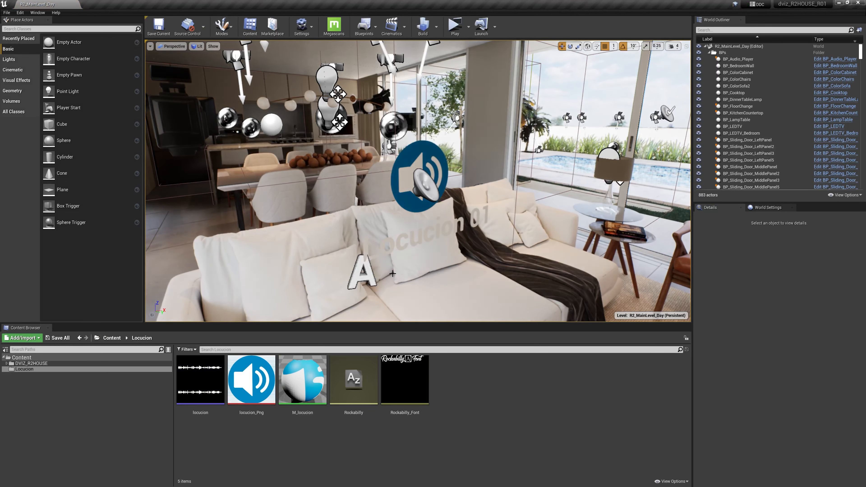
- Preview the reopened level, trigger the Locucion 01 icon, enlarge the preview window to inspect the subtitle, and end the preview
{"action": "left_click", "coordinate": [455, 25]}
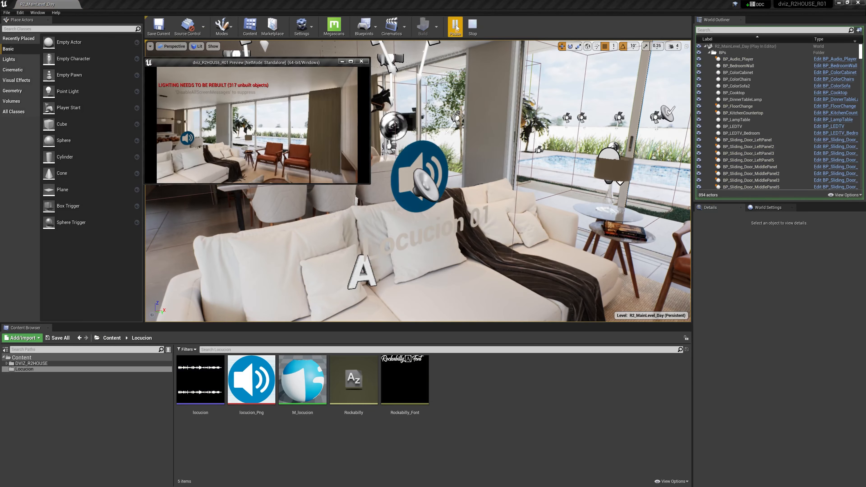
{"action": "left_click_drag", "start_coordinate": [311, 115], "coordinate": [283, 124]}
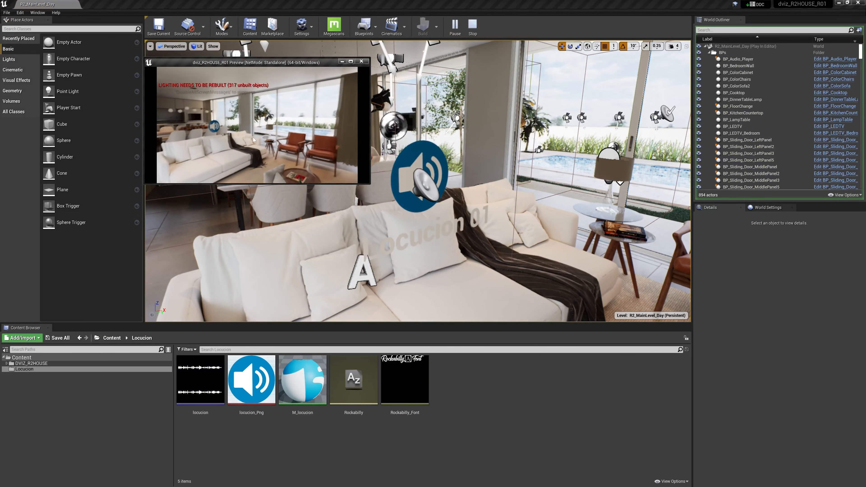
{"action": "left_click", "coordinate": [218, 128]}
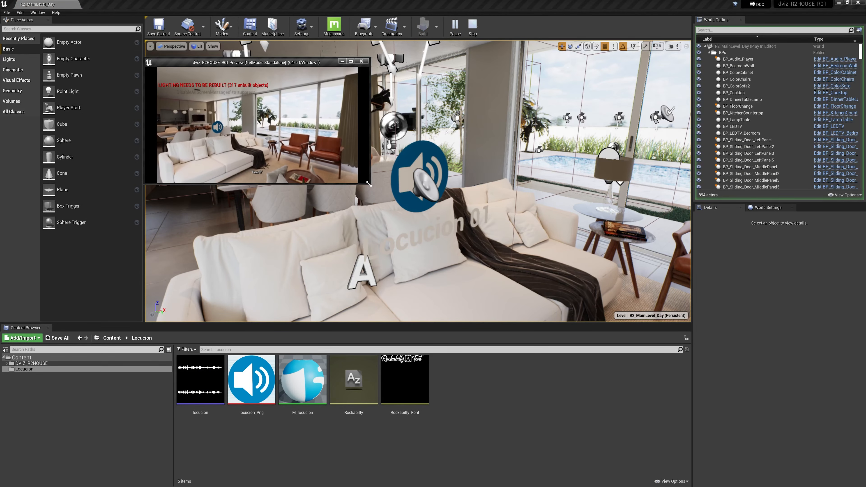
{"action": "left_click_drag", "start_coordinate": [369, 185], "coordinate": [614, 349]}
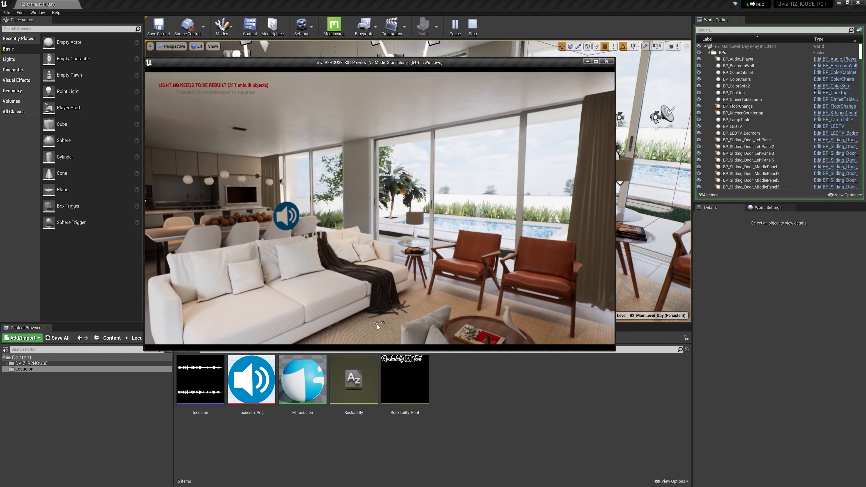
{"action": "key", "text": "Escape"}
- Set the Legacy Font Size of Rockabilly_Font to 25 and put its editor window away
{"action": "double_click", "coordinate": [404, 379]}
{"action": "left_click", "coordinate": [527, 164]}
{"action": "type", "text": "25"}
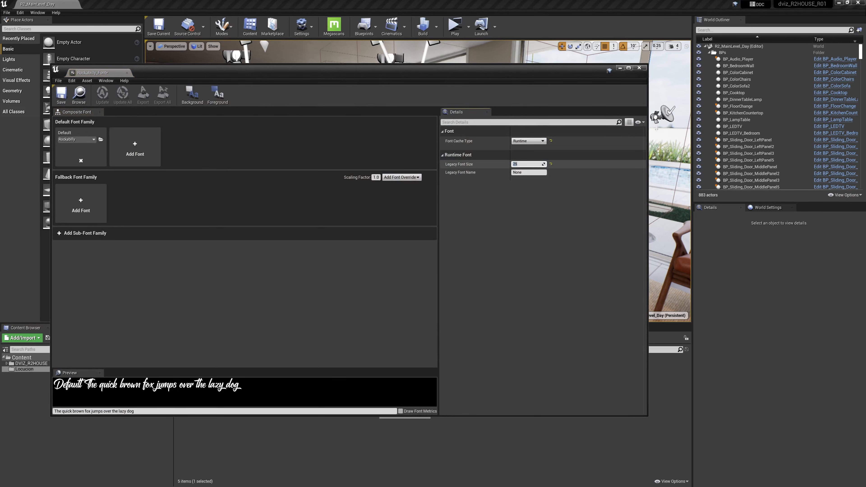
{"action": "key", "text": "Return"}
{"action": "left_click", "coordinate": [619, 68]}
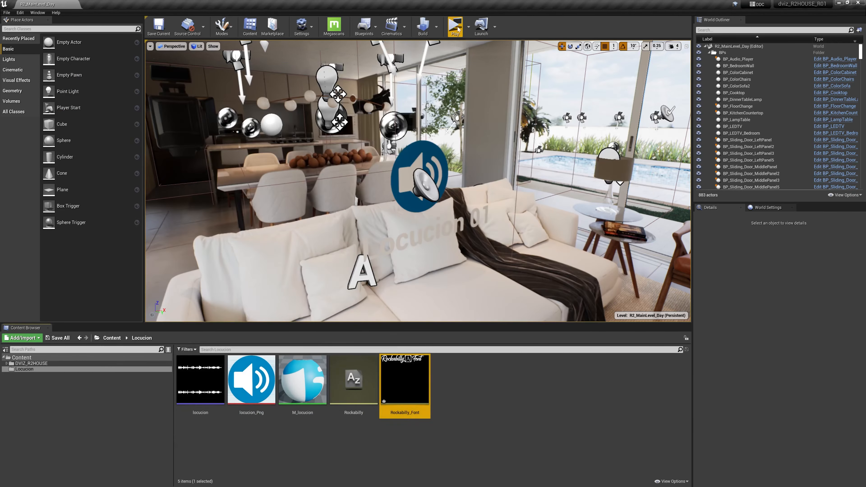
- Preview the level, trigger the Locucion 01 icon to check the enlarged subtitle text, and end the preview
{"action": "left_click", "coordinate": [454, 26]}
{"action": "left_click", "coordinate": [222, 252]}
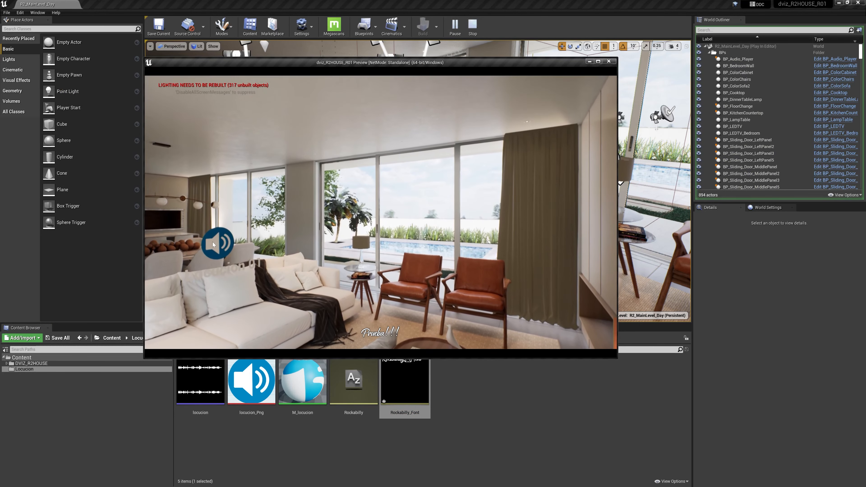
{"action": "key", "text": "Escape"}
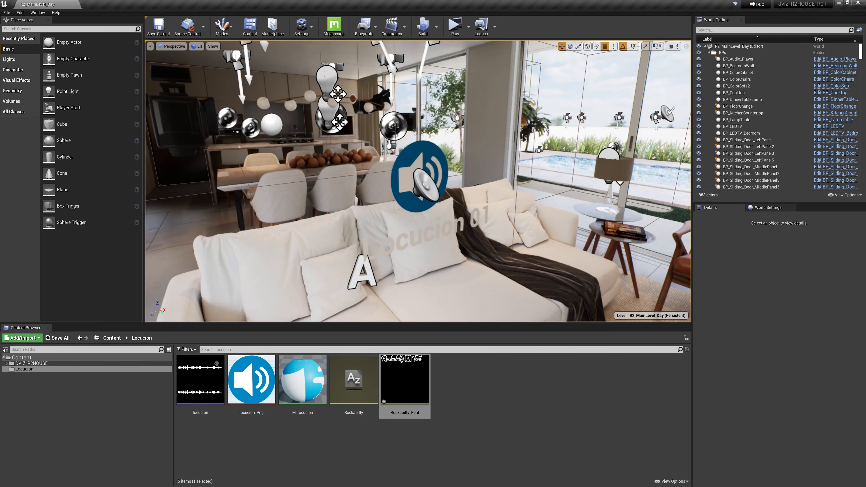
- Open the locucion sound wave and bring up its Subtitles entry
{"action": "mouse_move", "coordinate": [215, 393]}
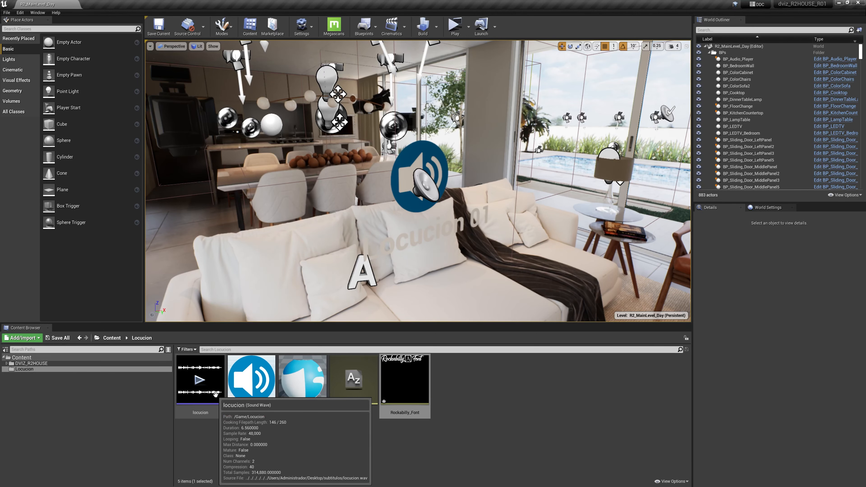
{"action": "double_click", "coordinate": [215, 394]}
{"action": "scroll", "coordinate": [195, 322], "scroll_direction": "down", "scroll_amount": 2}
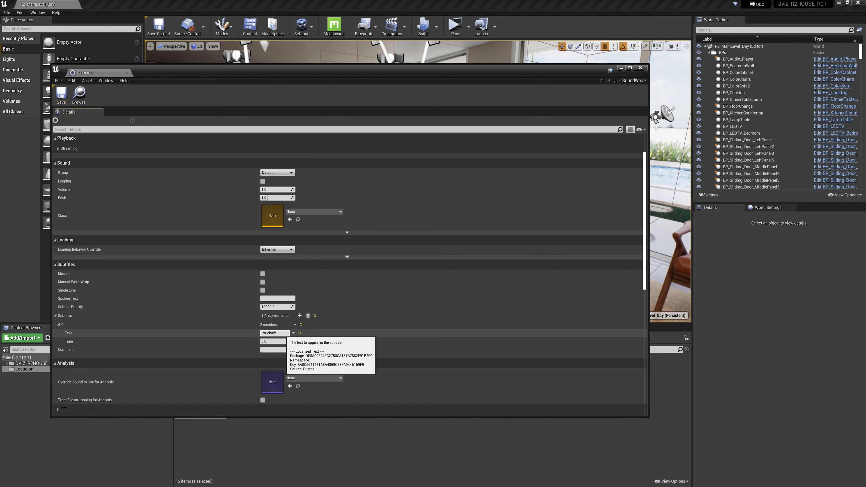
- Switch to the Locucion document in Google Docs and copy the whole voice-over sentence
{"action": "key", "text": "alt+Tab"}
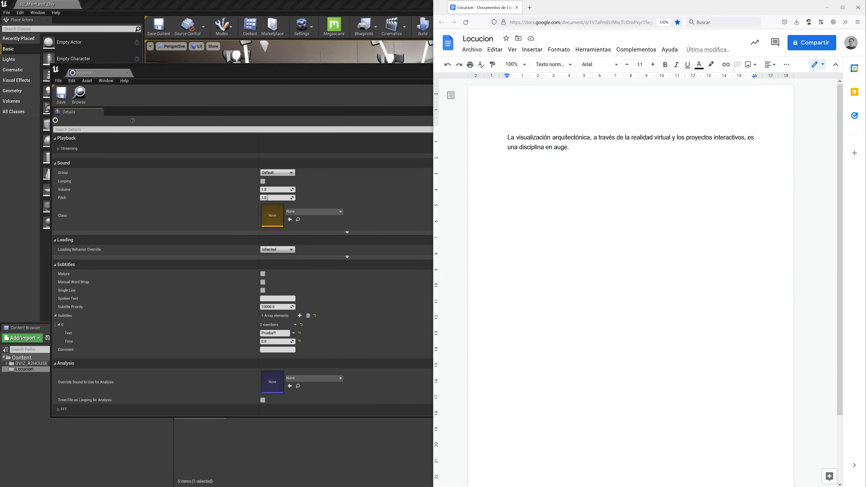
{"action": "left_click_drag", "start_coordinate": [568, 147], "coordinate": [508, 137]}
{"action": "key", "text": "ctrl+c"}
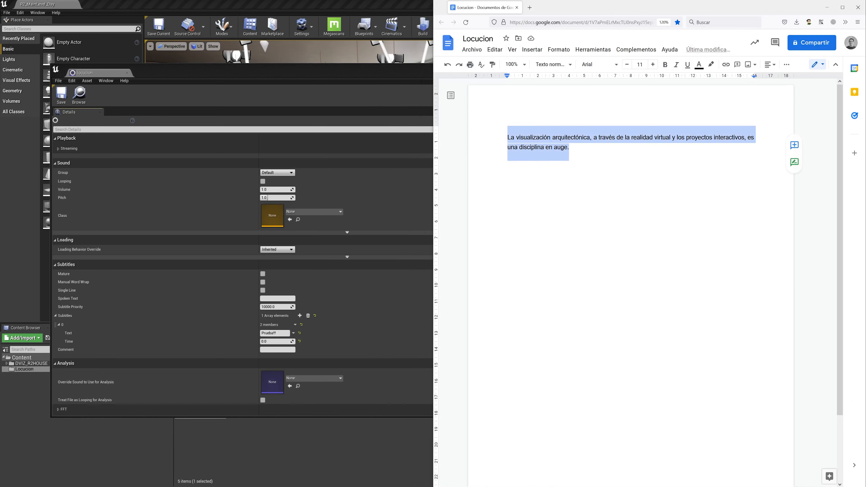
- Replace the test subtitle text of the locucion sound wave with the copied voice-over sentence and put the editor window away
{"action": "key", "text": "alt+Tab"}
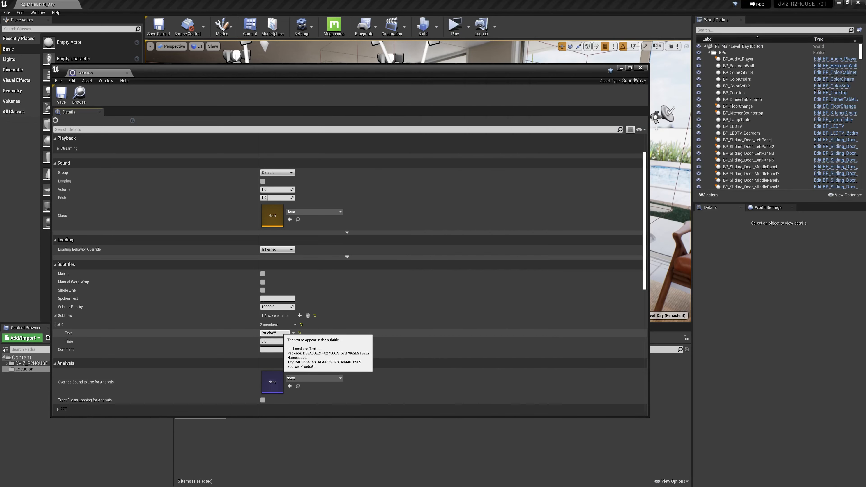
{"action": "left_click", "coordinate": [274, 333]}
{"action": "key", "text": "ctrl+v"}
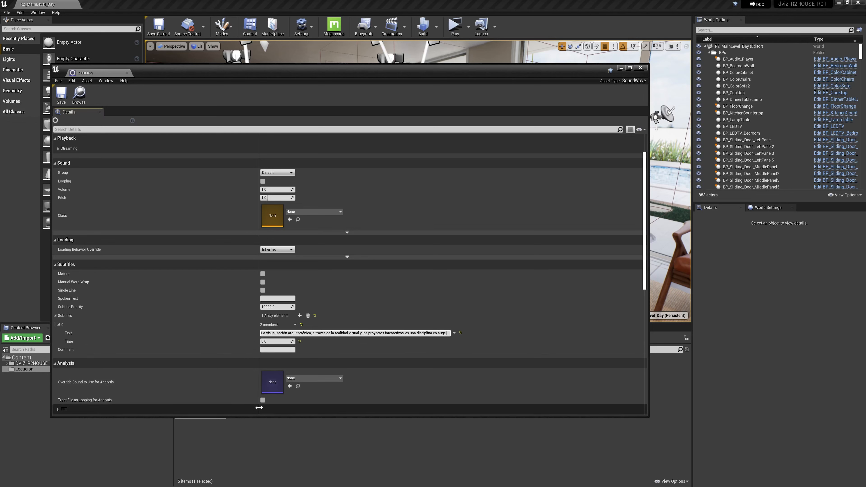
{"action": "key", "text": "Return"}
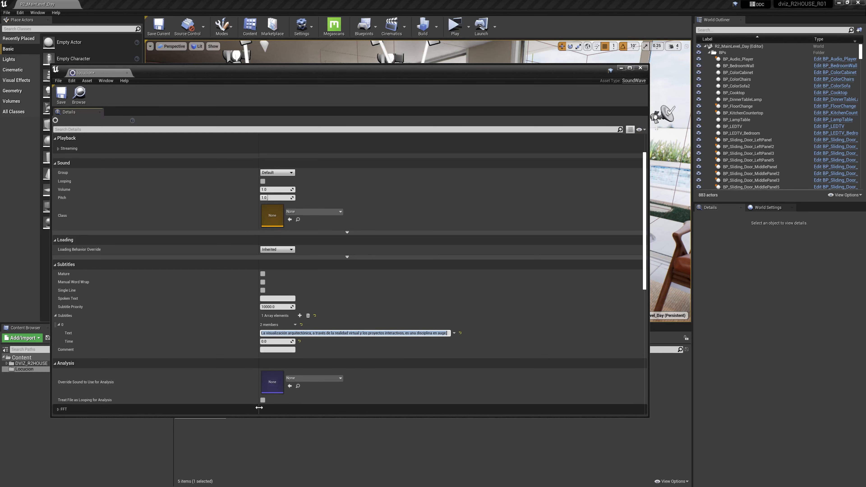
{"action": "left_click", "coordinate": [639, 68]}
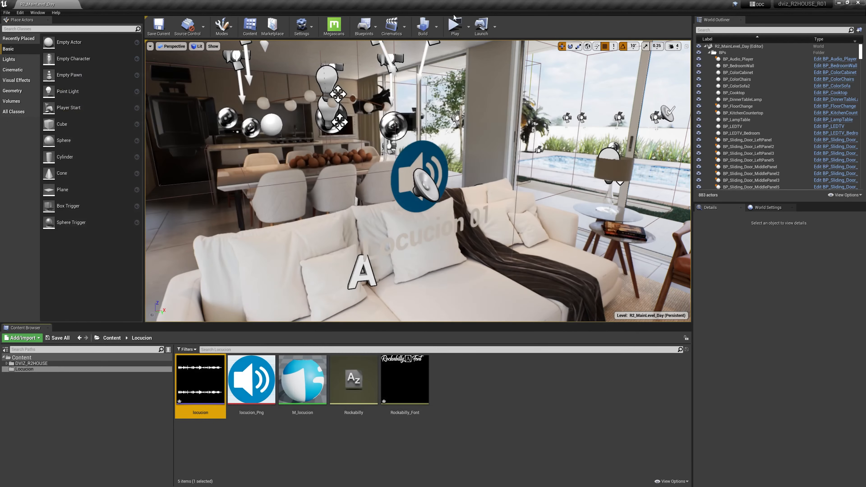
- Preview the level and trigger the Locucion 01 icon to check the full-sentence subtitle
{"action": "left_click", "coordinate": [457, 27]}
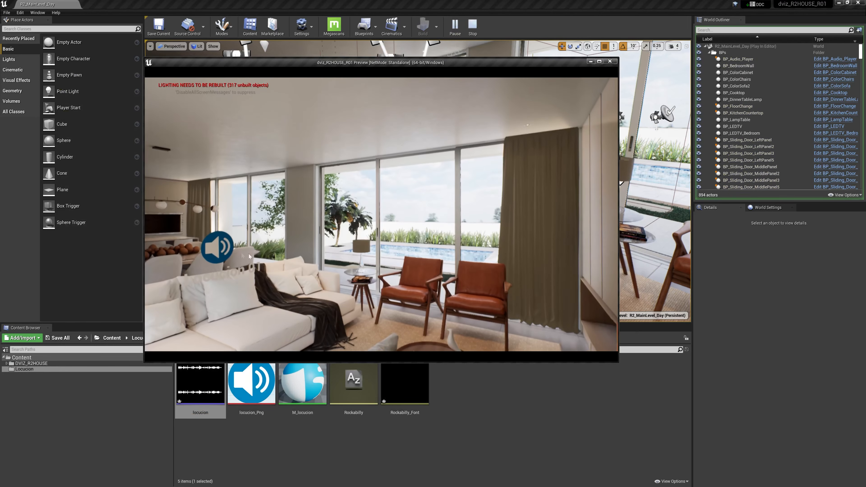
{"action": "left_click", "coordinate": [219, 247]}
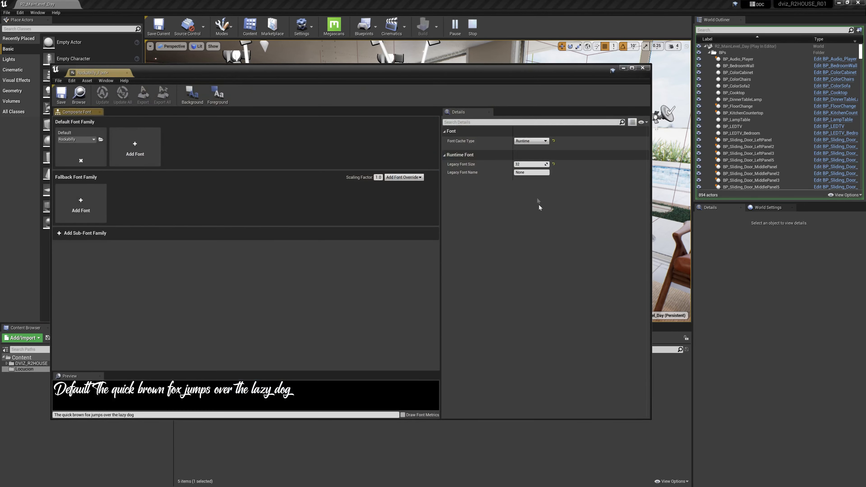
- Set the Legacy Font Size of Rockabilly_Font to 50 and restart the level preview to check the subtitle
{"action": "left_click", "coordinate": [529, 164]}
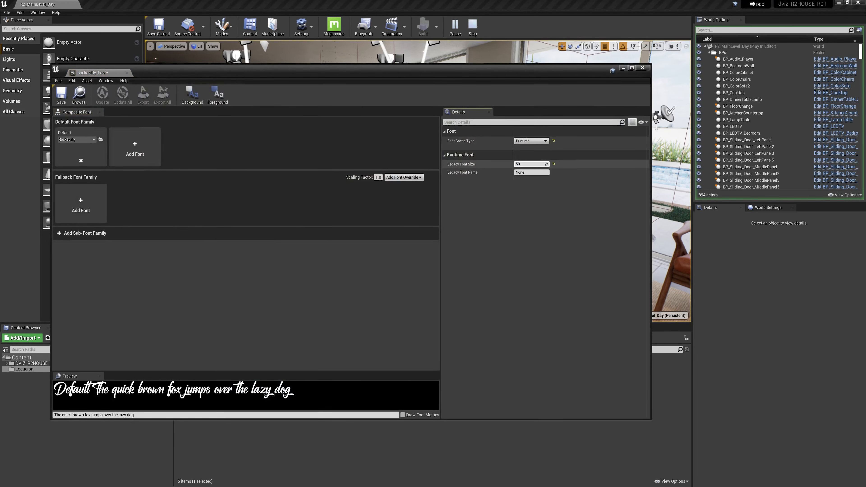
{"action": "type", "text": "50"}
{"action": "key", "text": "Return"}
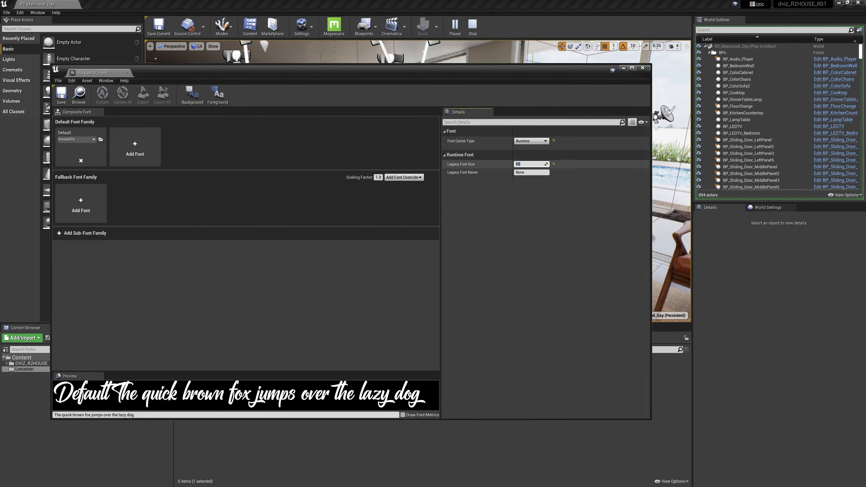
{"action": "left_click", "coordinate": [624, 68]}
{"action": "left_click", "coordinate": [472, 26]}
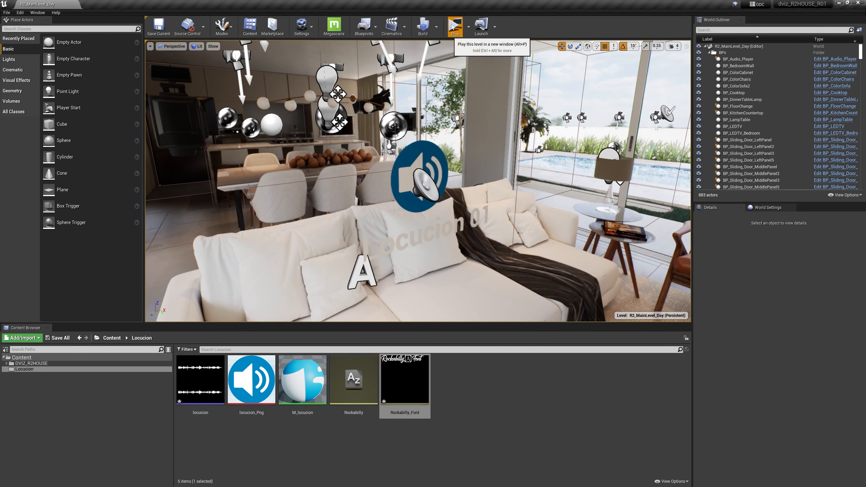
{"action": "left_click", "coordinate": [453, 27]}
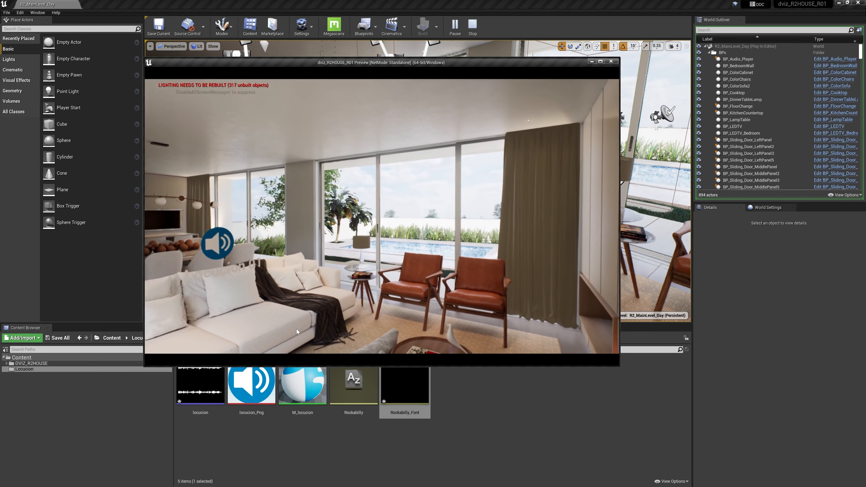
- Reopen Rockabilly_Font, set its Legacy Font Size to 24 and close the font editor
{"action": "double_click", "coordinate": [404, 389]}
{"action": "left_click", "coordinate": [529, 164]}
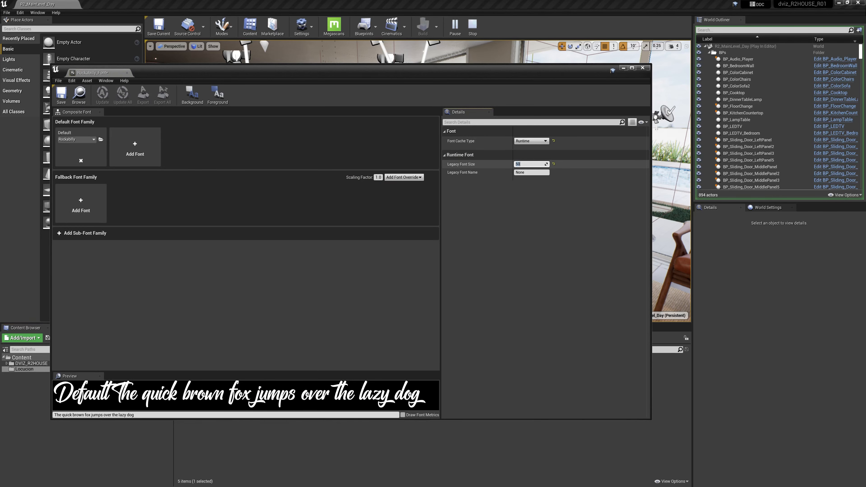
{"action": "type", "text": "25"}
{"action": "key", "text": "Return"}
{"action": "left_click", "coordinate": [642, 67]}
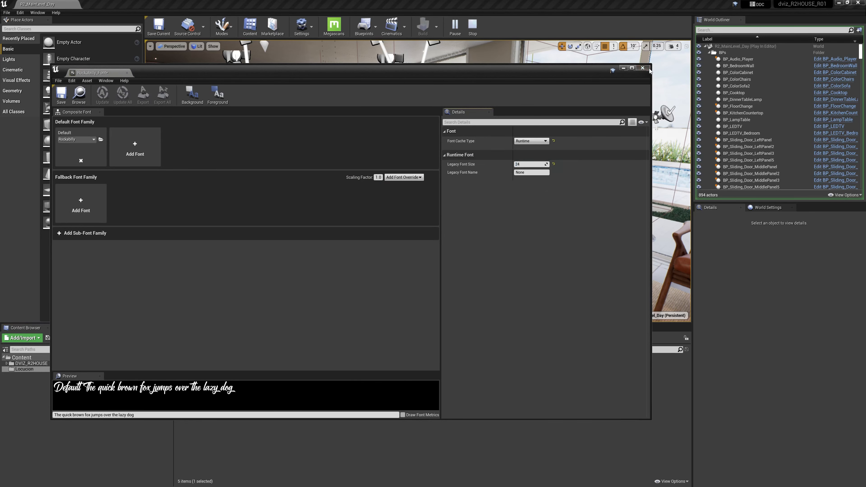
- Enable Single Line in the Subtitles settings of the locucion sound wave and put its editor window away
{"action": "double_click", "coordinate": [200, 379]}
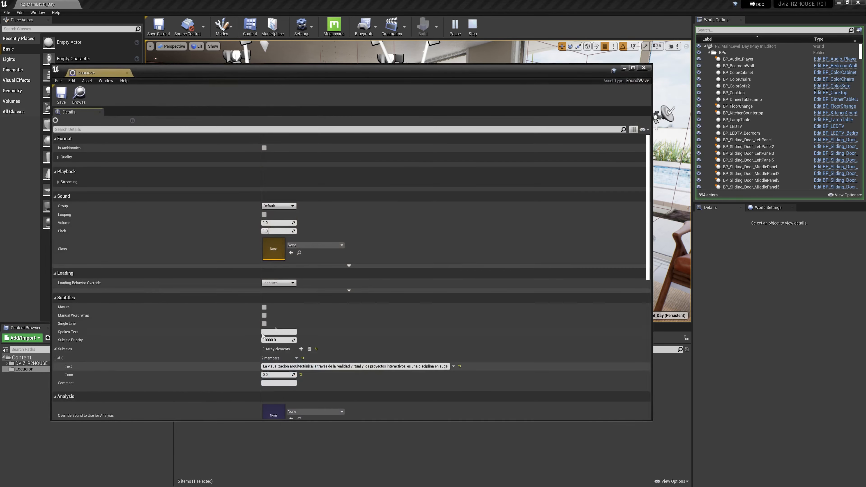
{"action": "scroll", "coordinate": [311, 316], "scroll_direction": "down", "scroll_amount": 5}
{"action": "scroll", "coordinate": [320, 337], "scroll_direction": "down", "scroll_amount": 1}
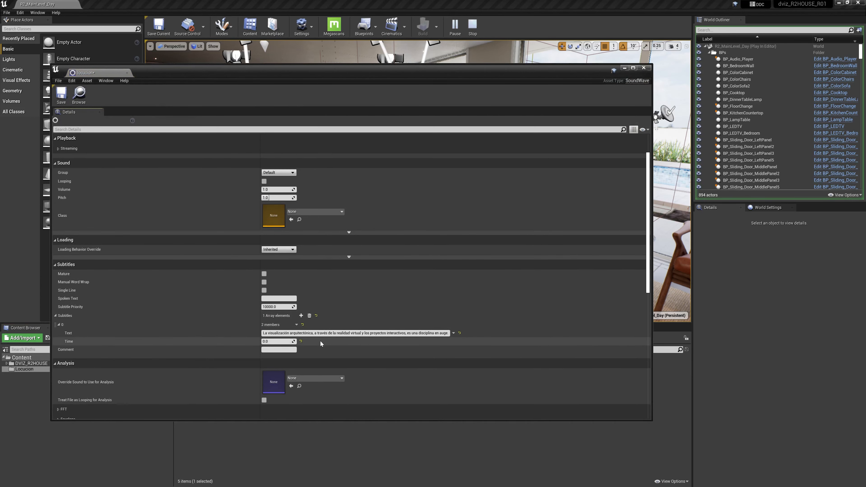
{"action": "left_click", "coordinate": [264, 290]}
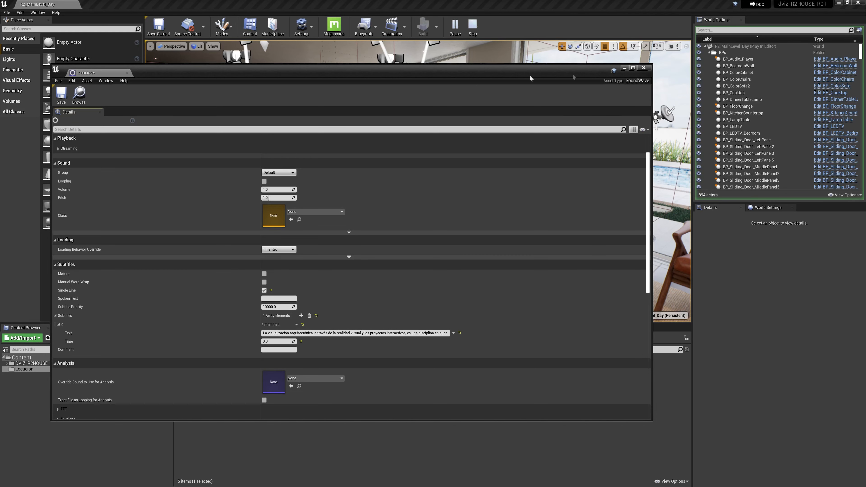
{"action": "left_click", "coordinate": [624, 69]}
- Restart the level preview to check the single-line subtitle, and end the preview
{"action": "left_click", "coordinate": [472, 26]}
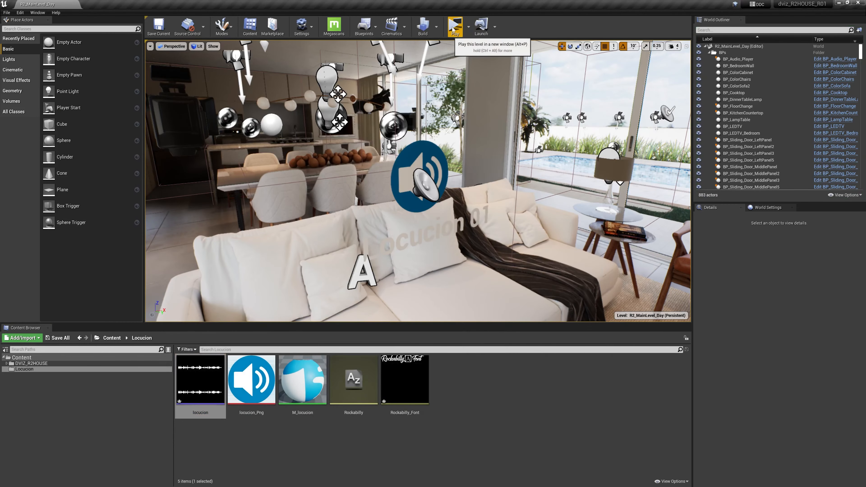
{"action": "left_click", "coordinate": [454, 29]}
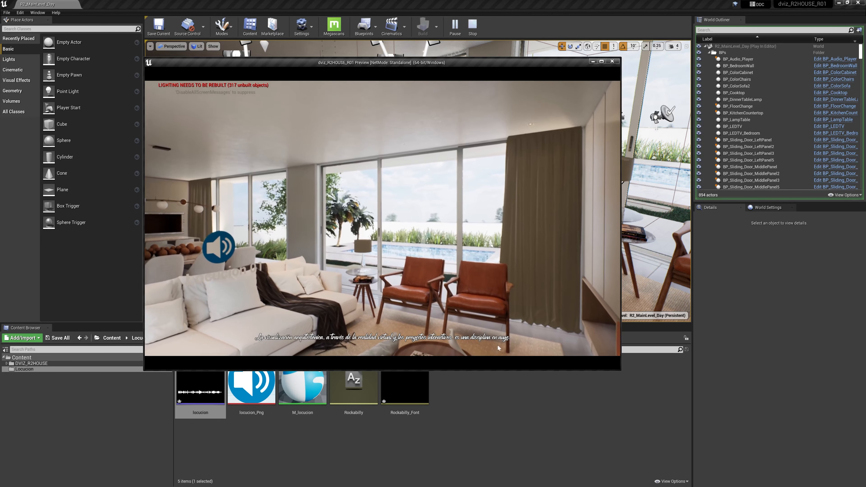
{"action": "key", "text": "Escape"}
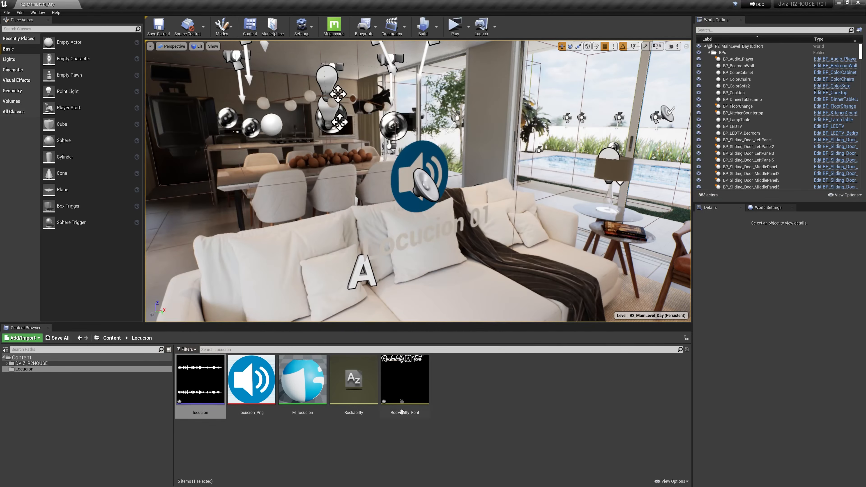
- Set the Legacy Font Size of Rockabilly_Font to 50 and check the subtitle in a level preview
{"action": "double_click", "coordinate": [408, 397]}
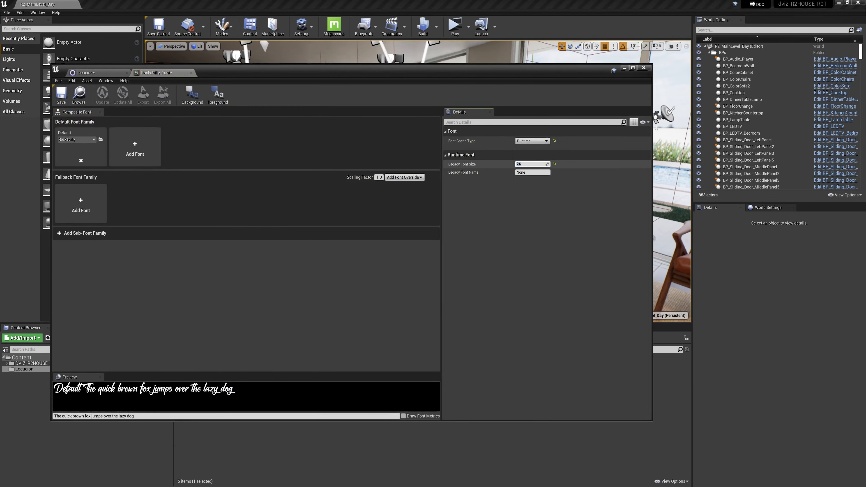
{"action": "type", "text": "50"}
{"action": "key", "text": "Return"}
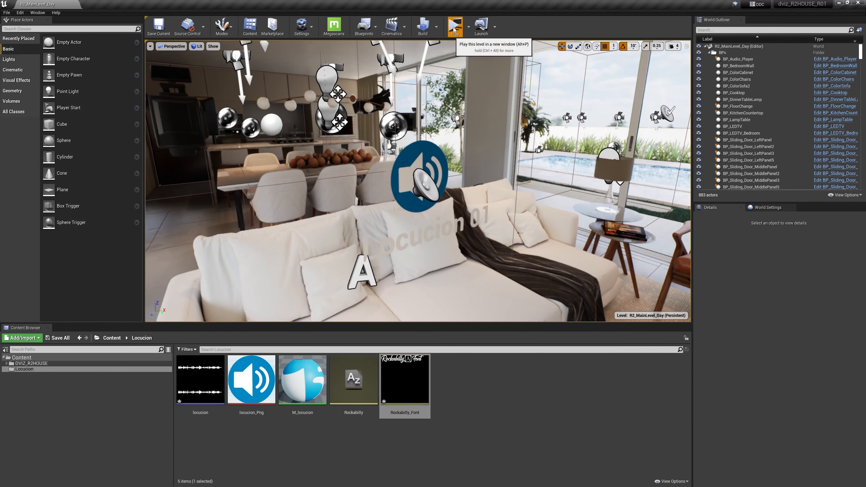
{"action": "left_click", "coordinate": [454, 30]}
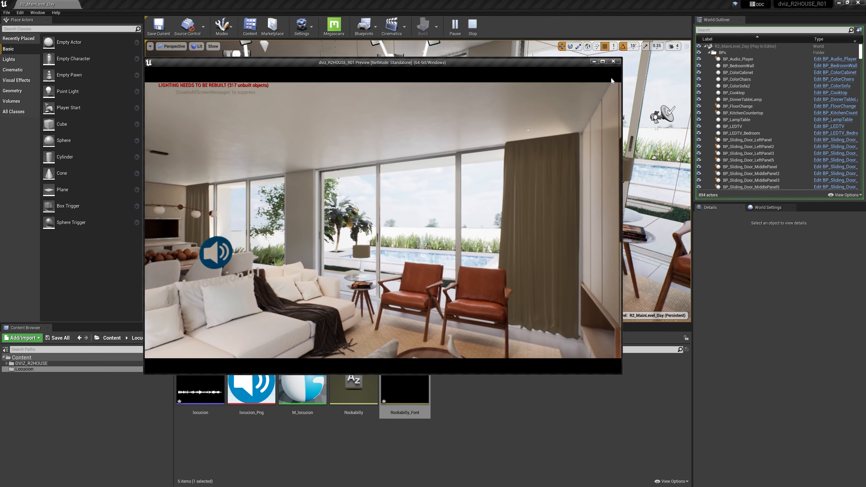
{"action": "left_click", "coordinate": [613, 61]}
- Set the Volume Multiplier of the AmbientSound_locucion01 actor to 1
{"action": "left_click", "coordinate": [429, 186]}
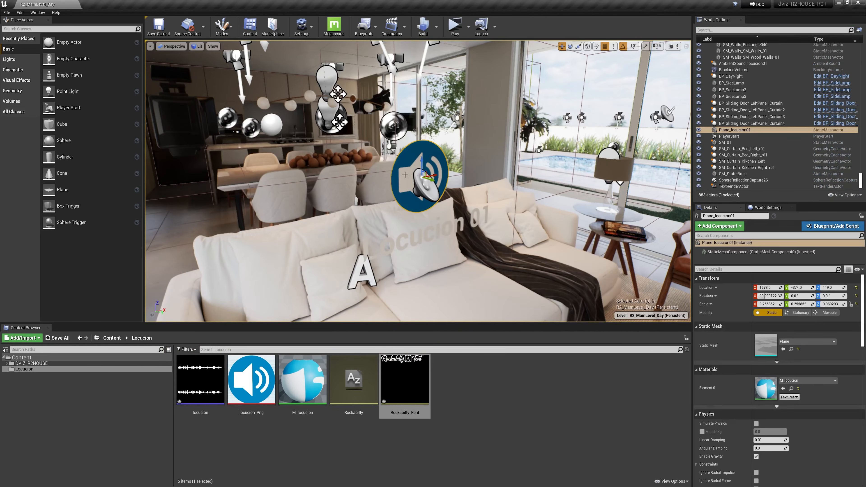
{"action": "left_click", "coordinate": [769, 393]}
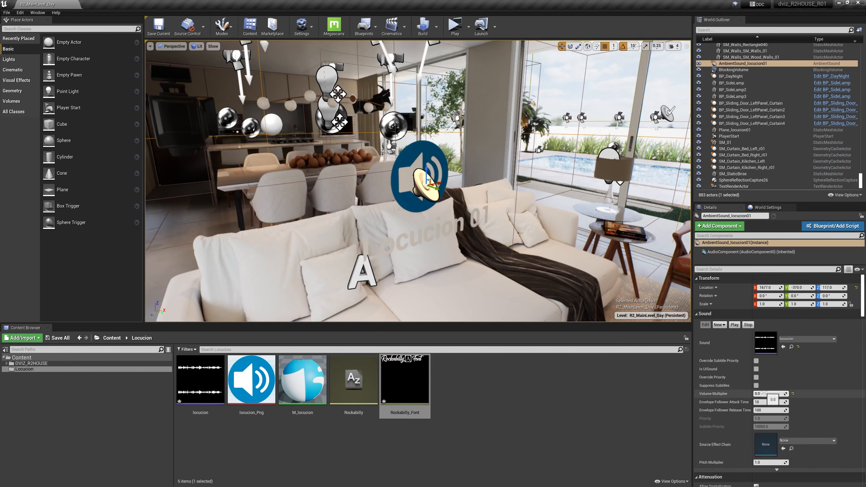
{"action": "type", "text": "1"}
{"action": "key", "text": "Return"}
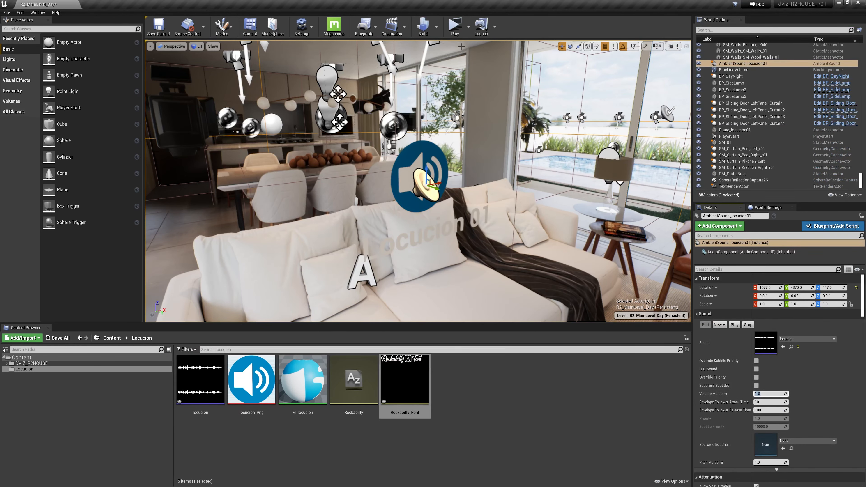
- Preview the level, trigger the Locucion 01 icon to check the voice-over with its subtitle, and end the preview
{"action": "left_click", "coordinate": [455, 26]}
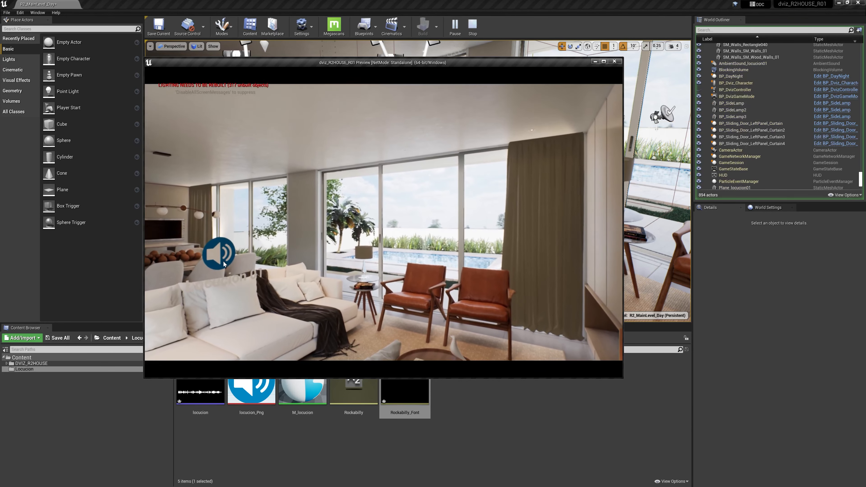
{"action": "left_click", "coordinate": [223, 261]}
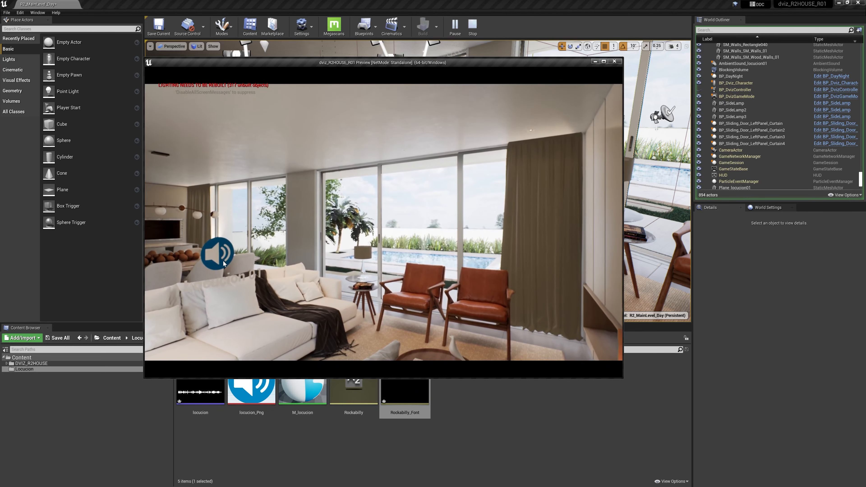
{"action": "key", "text": "Escape"}
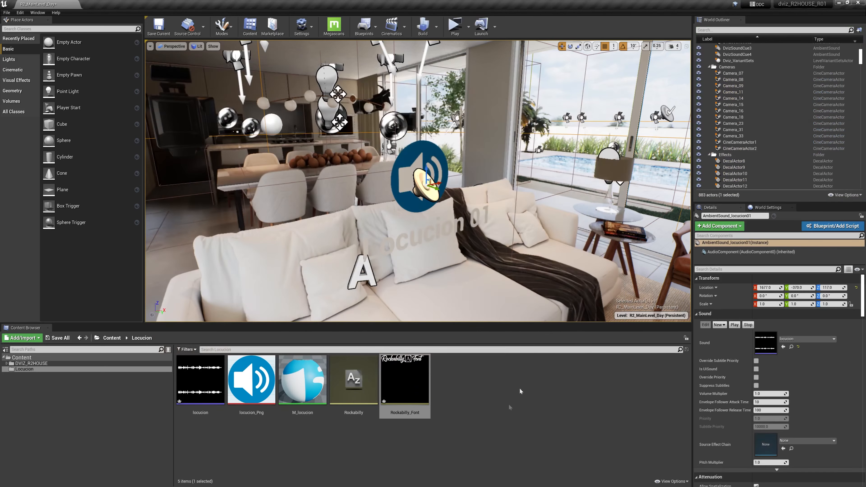
- Open the locucion sound wave and enable Manual Word Wrap for its subtitles
{"action": "left_click", "coordinate": [482, 426]}
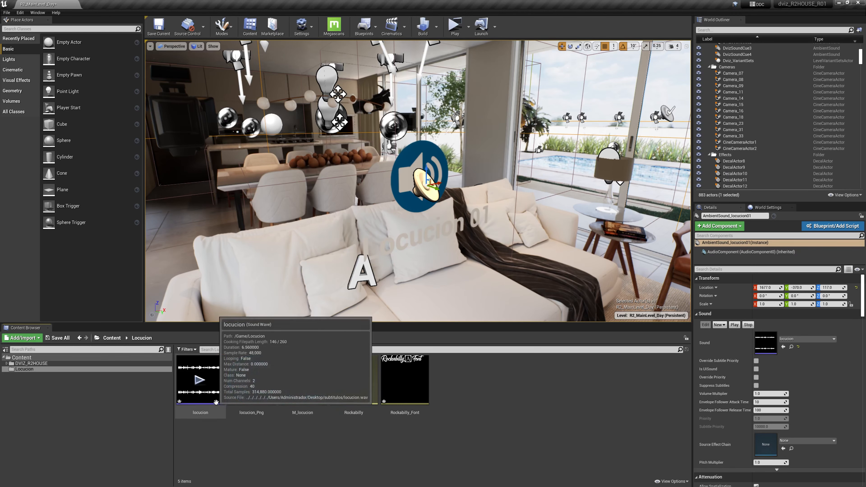
{"action": "double_click", "coordinate": [200, 379]}
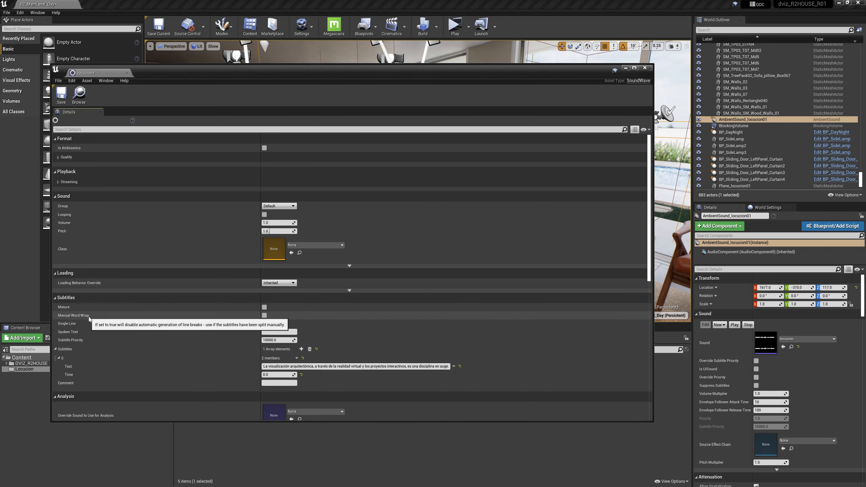
{"action": "left_click", "coordinate": [264, 316]}
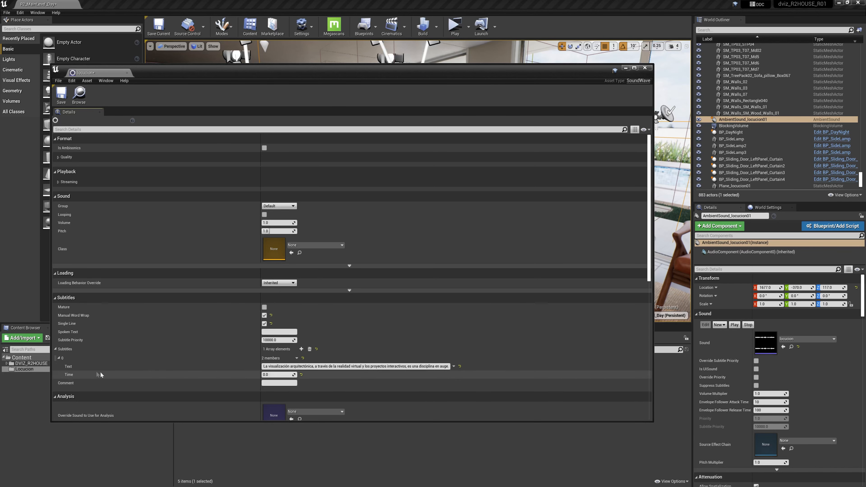
- Add a second element to the Subtitles array and expand it to show its Text and Time settings
{"action": "mouse_move", "coordinate": [69, 375]}
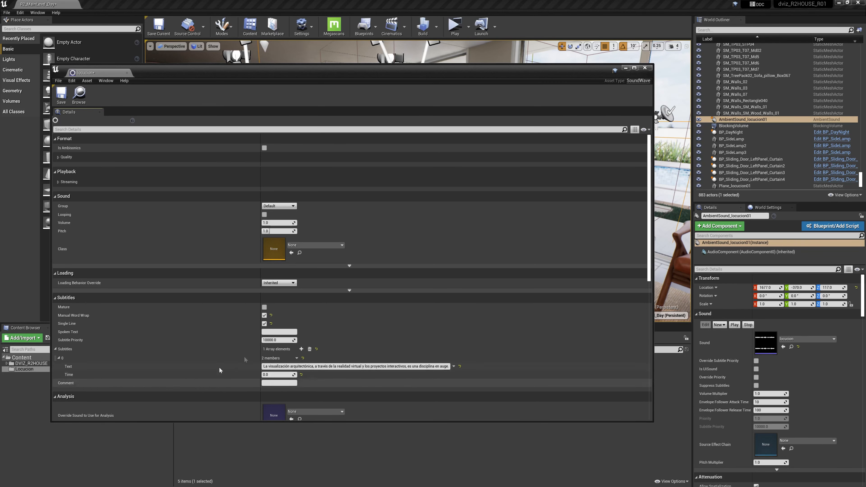
{"action": "left_click", "coordinate": [302, 349]}
{"action": "left_click", "coordinate": [59, 383]}
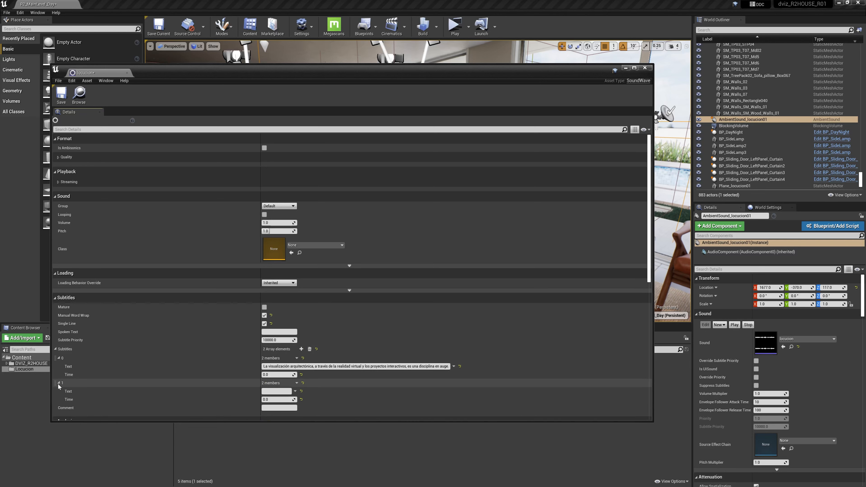
{"action": "scroll", "coordinate": [98, 373], "scroll_direction": "down", "scroll_amount": 2}
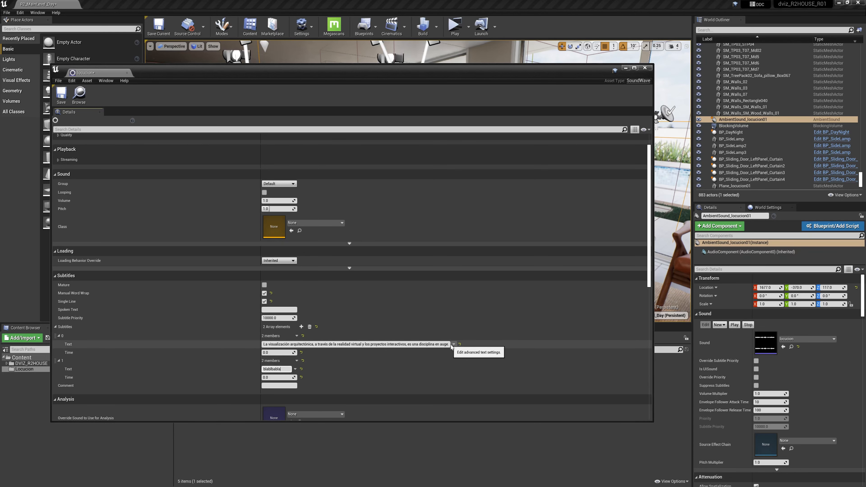
- Clear the placeholder text from the second subtitle element
{"action": "left_click", "coordinate": [277, 369]}
{"action": "key", "text": "ctrl+a"}
{"action": "key", "text": "BackSpace"}
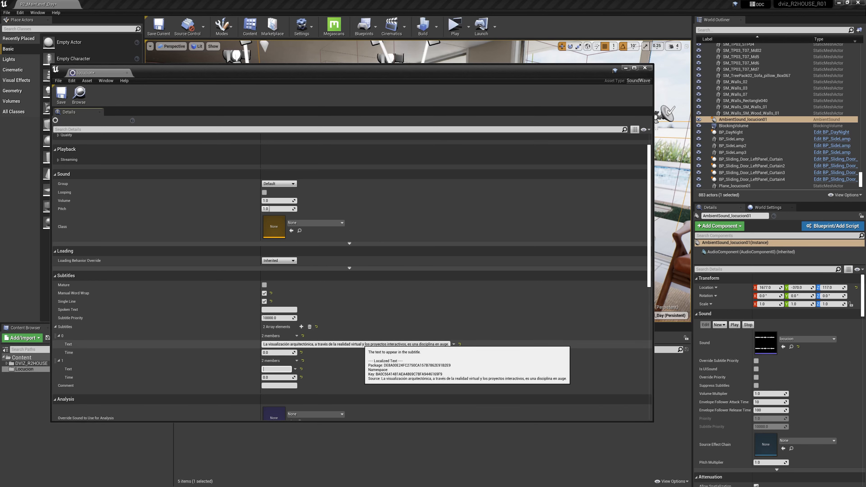
- Move "y los proyectos interactivos, es una disciplina en auge." from the first subtitle's text into the second subtitle's text
{"action": "left_click_drag", "start_coordinate": [362, 343], "coordinate": [537, 344]}
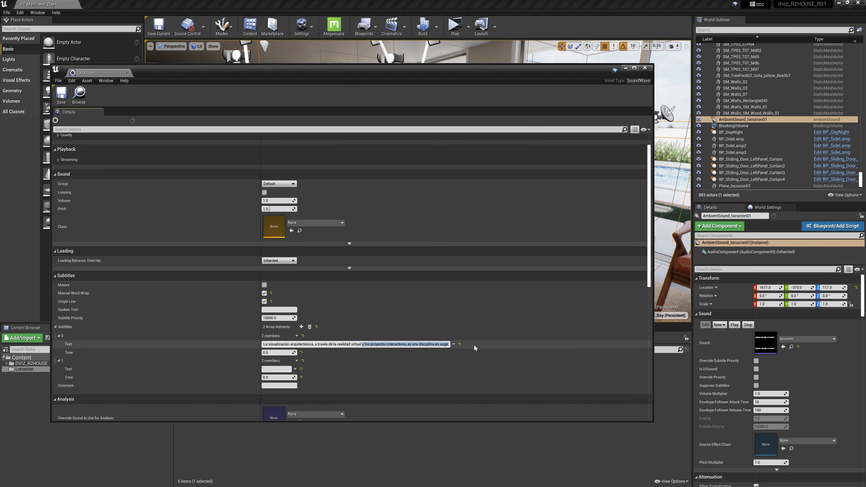
{"action": "key", "text": "ctrl+x"}
{"action": "left_click", "coordinate": [276, 369]}
{"action": "key", "text": "ctrl+v"}
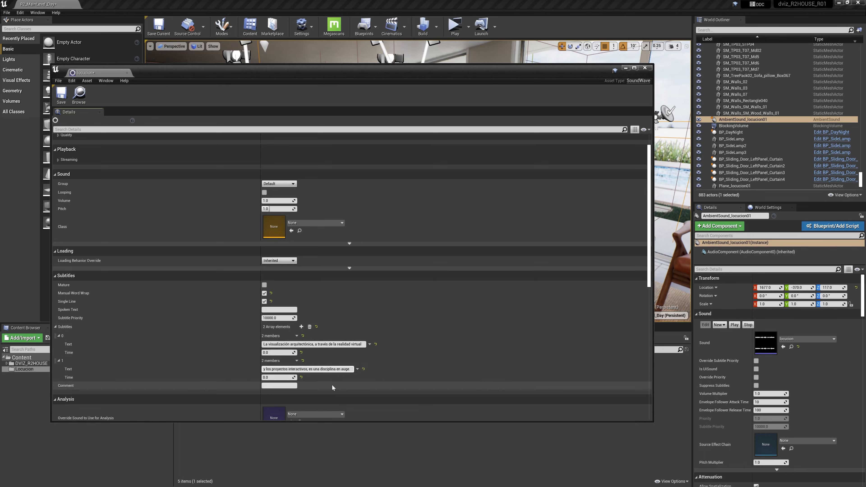
- Set the second subtitle's Time to 4.0, save the sound wave, and check the timing in a level preview
{"action": "left_click", "coordinate": [269, 377]}
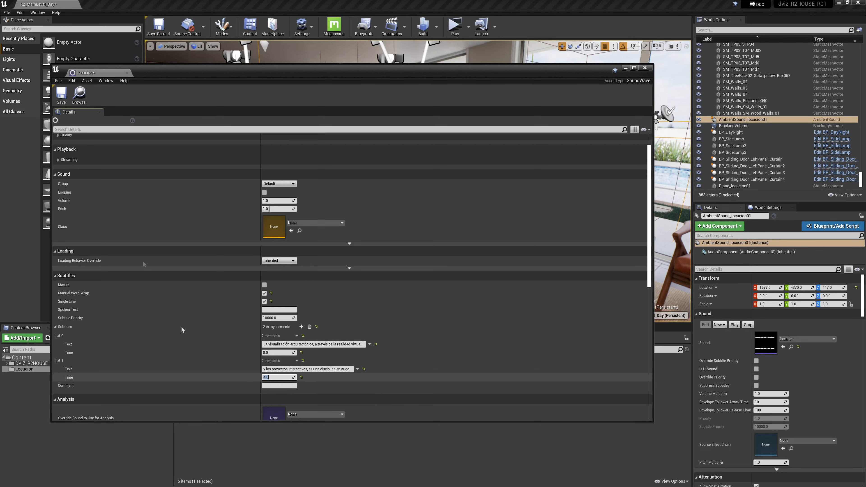
{"action": "left_click", "coordinate": [61, 94]}
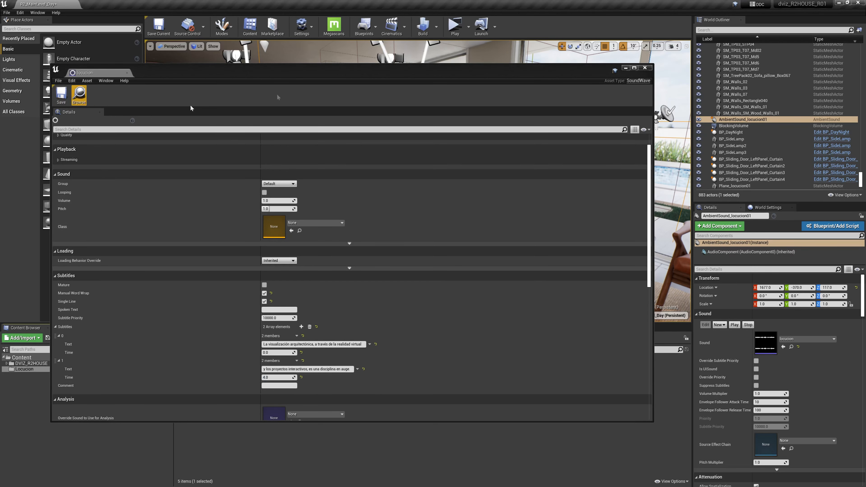
{"action": "left_click", "coordinate": [626, 68]}
{"action": "left_click", "coordinate": [455, 26]}
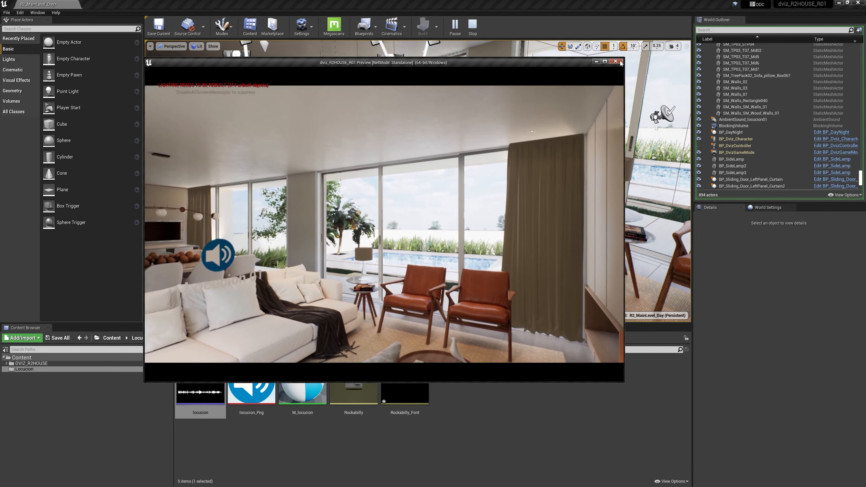
{"action": "key", "text": "Escape"}
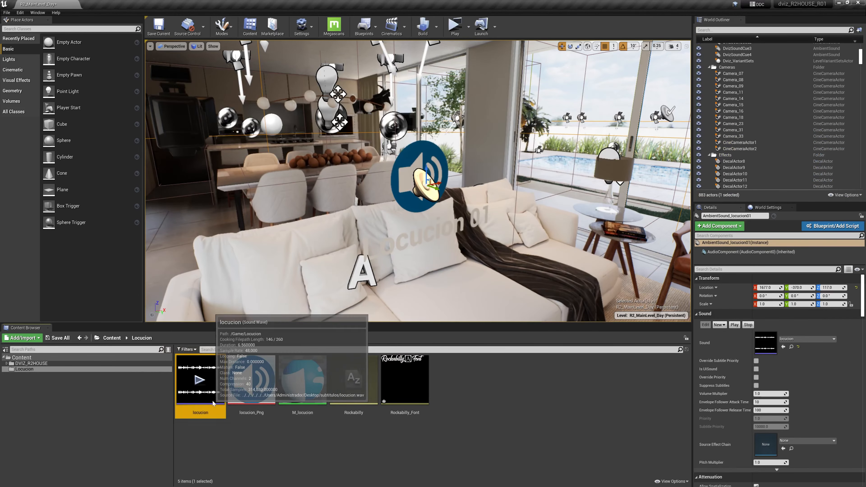
- Reopen the locucion sound wave, set the second subtitle's Time to 1.0 and save, and test it with the Locucion 01 icon in a preview
{"action": "double_click", "coordinate": [218, 391]}
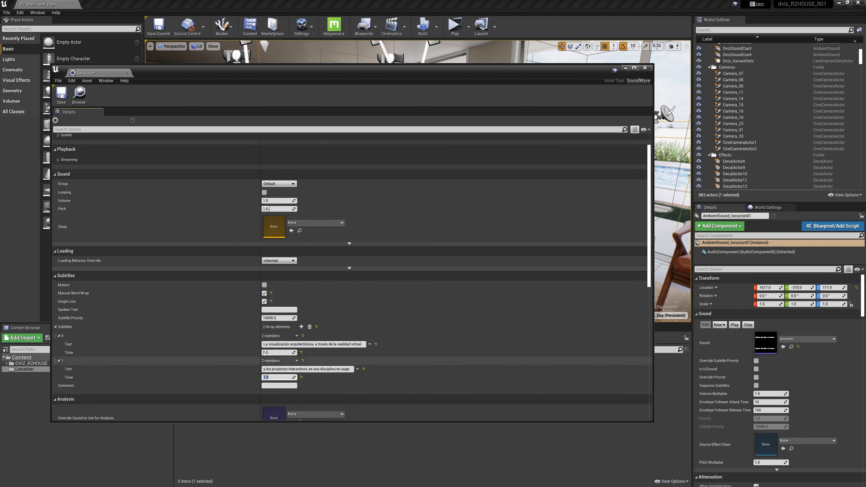
{"action": "left_click", "coordinate": [269, 344]}
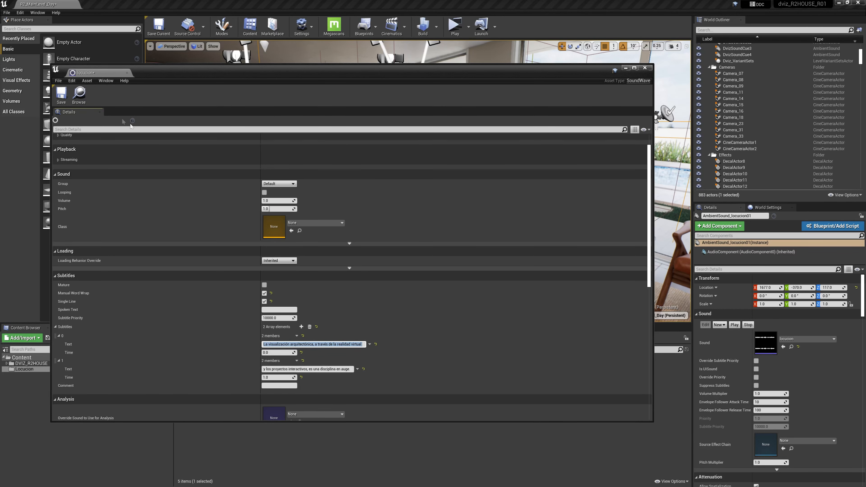
{"action": "left_click", "coordinate": [61, 94]}
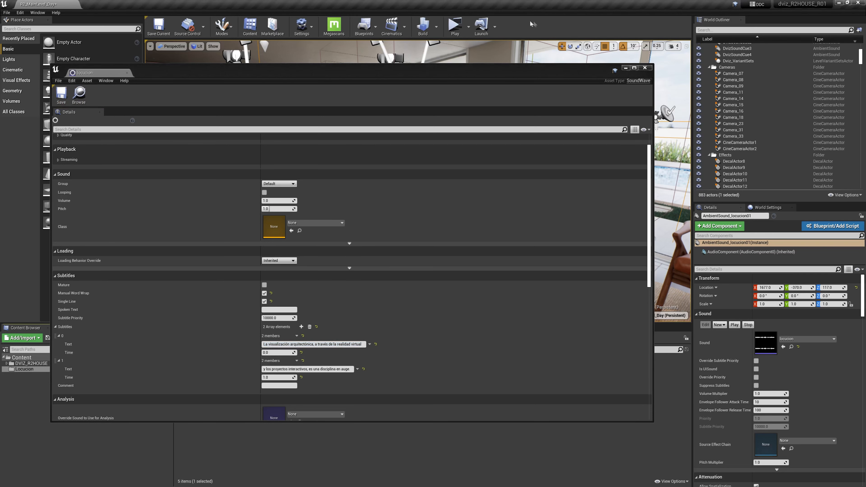
{"action": "left_click", "coordinate": [455, 27]}
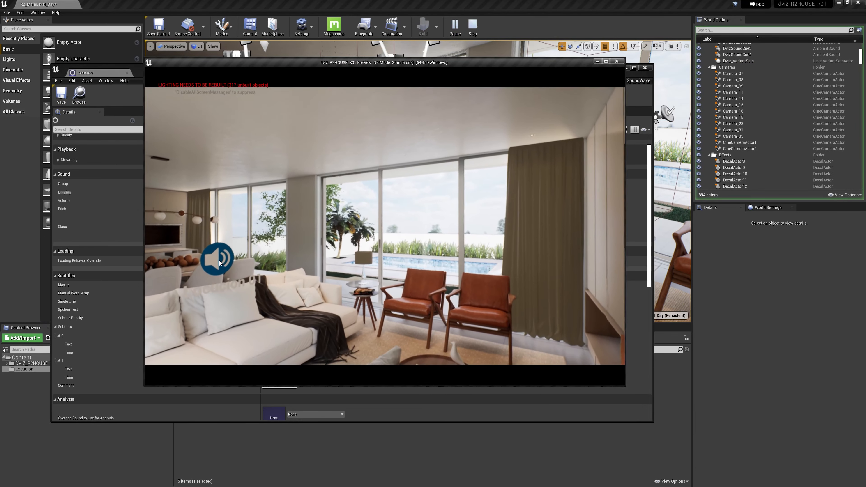
{"action": "left_click", "coordinate": [219, 261]}
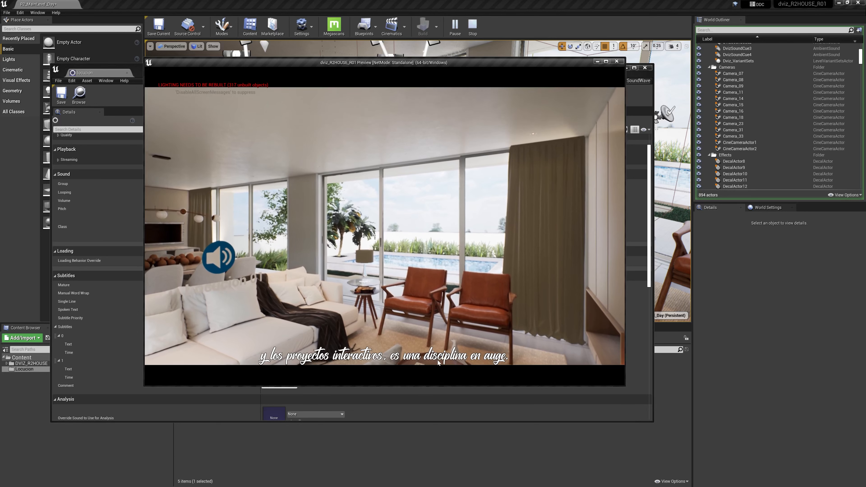
{"action": "key", "text": "Escape"}
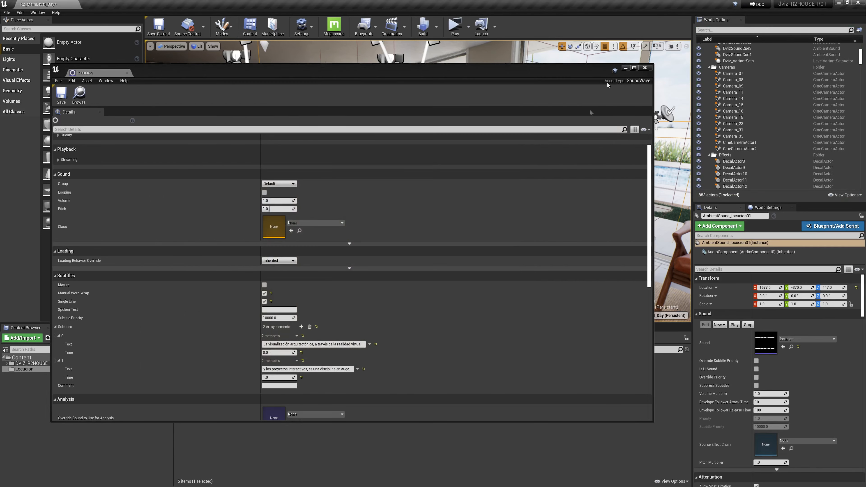
- Set the second subtitle's Time to 3.5 and check the switch between subtitles in a level preview
{"action": "left_click", "coordinate": [279, 377]}
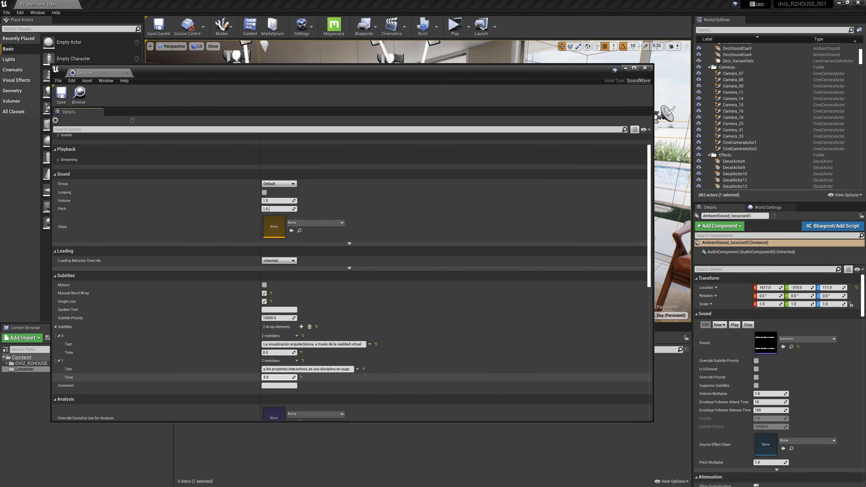
{"action": "left_click", "coordinate": [455, 26]}
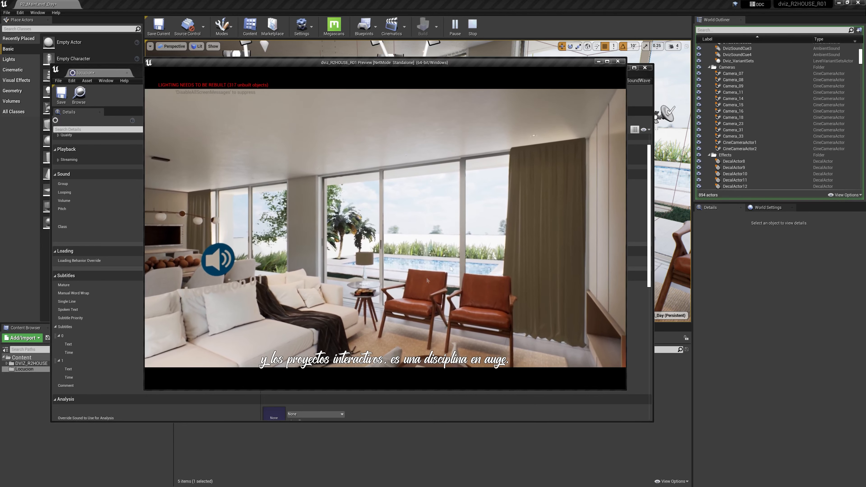
{"action": "left_click", "coordinate": [617, 62]}
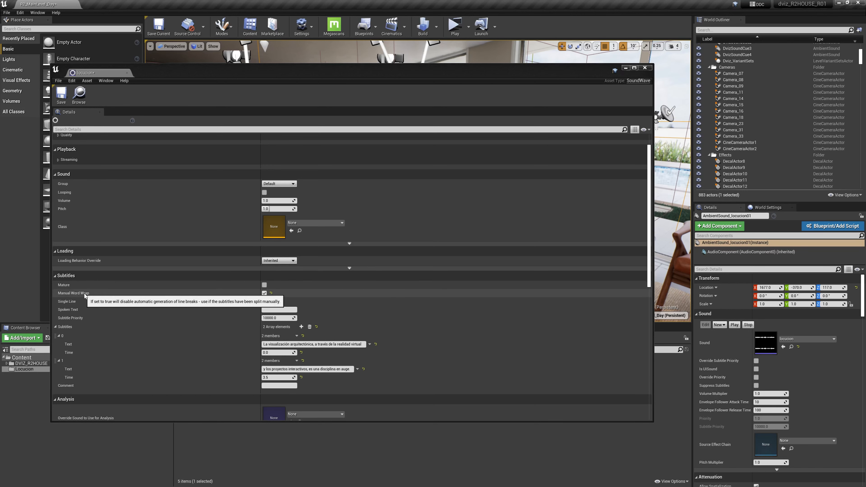
- Disable Single Line for the subtitles and preview the level to see how both entries are displayed
{"action": "left_click", "coordinate": [455, 25]}
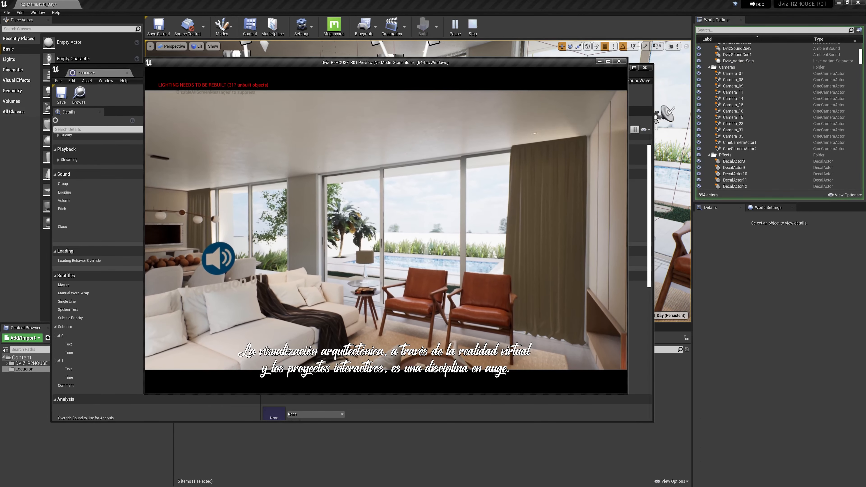
{"action": "key", "text": "Escape"}
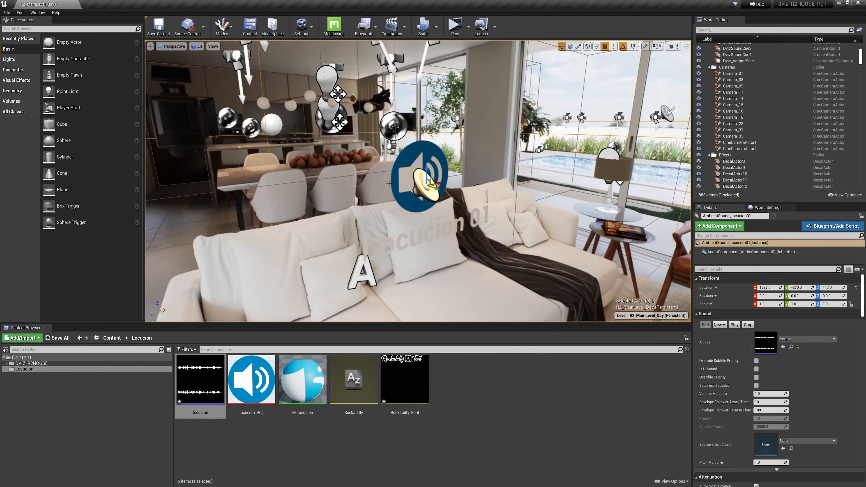
- Set the Volume Multiplier of AmbientSound_locucion01 to 0.0 and preview the level to check the subtitles without audible sound
{"action": "left_click", "coordinate": [437, 158]}
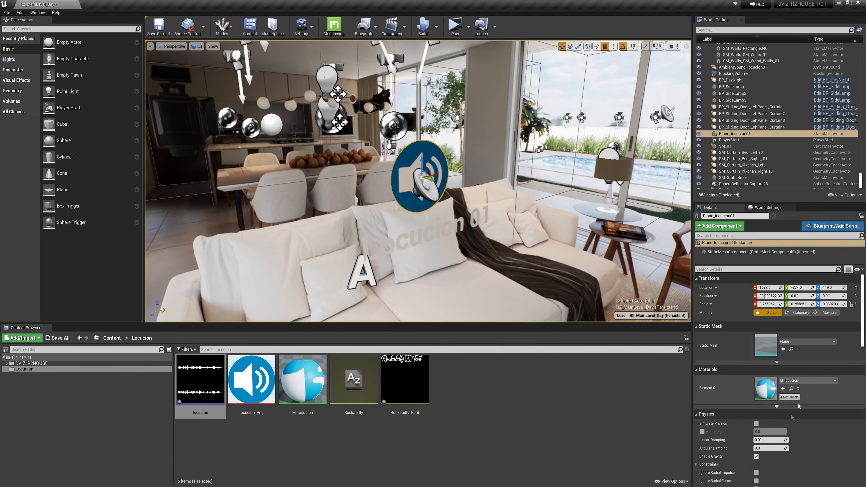
{"action": "left_click", "coordinate": [426, 188]}
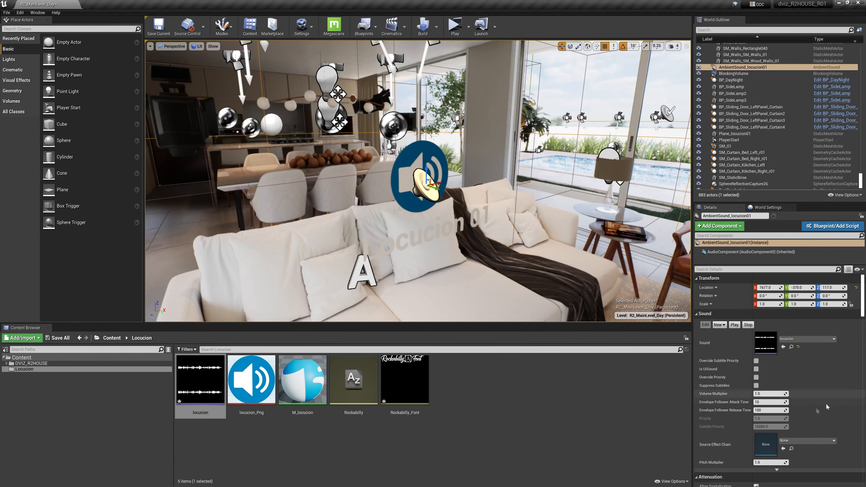
{"action": "left_click", "coordinate": [769, 393]}
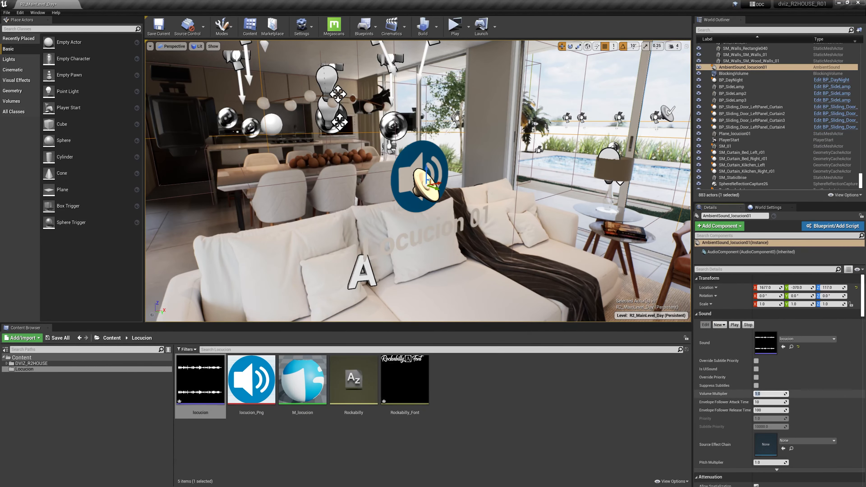
{"action": "left_click", "coordinate": [455, 25]}
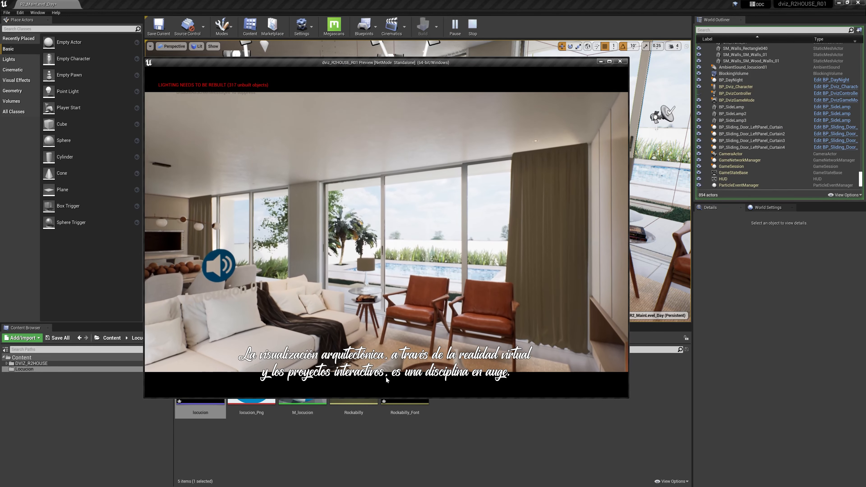
{"action": "key", "text": "Escape"}
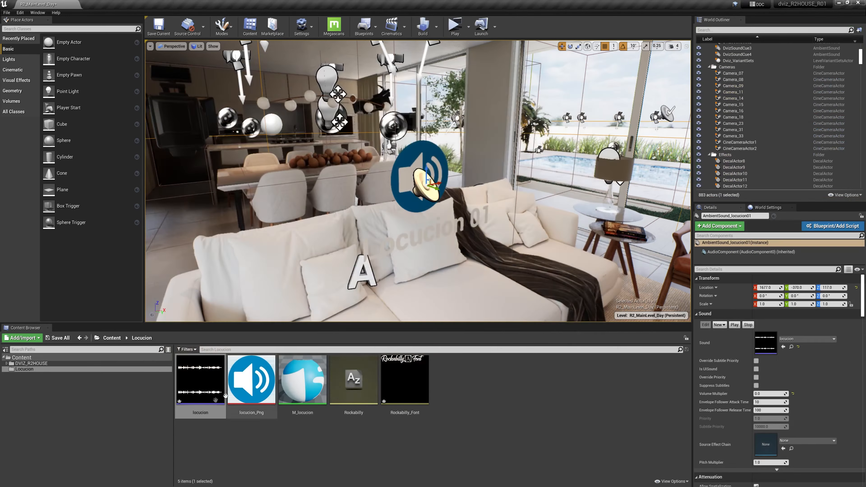
- Reopen the locucion sound wave, enable Single Line for its subtitles, and close the sound wave editor
{"action": "double_click", "coordinate": [212, 397]}
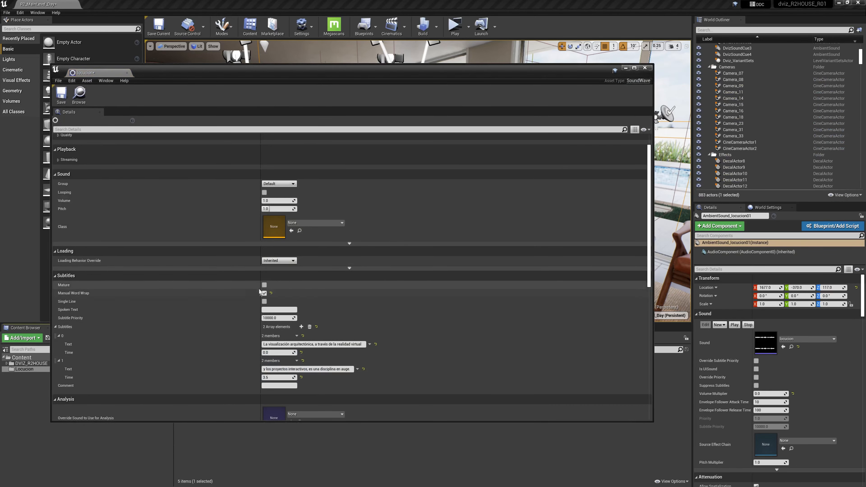
{"action": "left_click", "coordinate": [264, 301]}
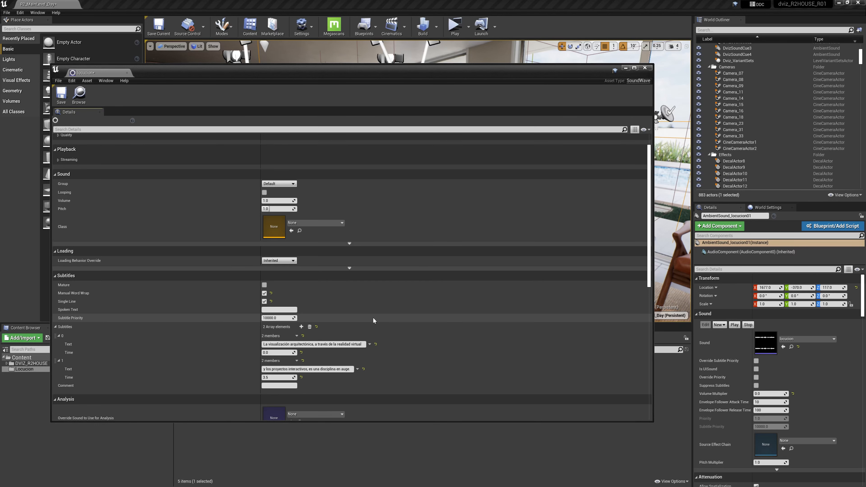
{"action": "left_click", "coordinate": [127, 73]}
- Create a Widget Blueprint user-interface asset in the Locucion folder
{"action": "left_click", "coordinate": [462, 391]}
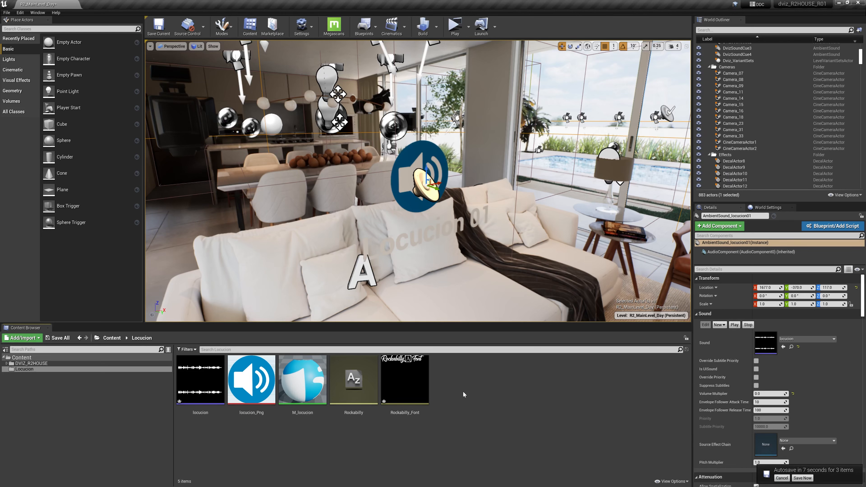
{"action": "right_click", "coordinate": [457, 374]}
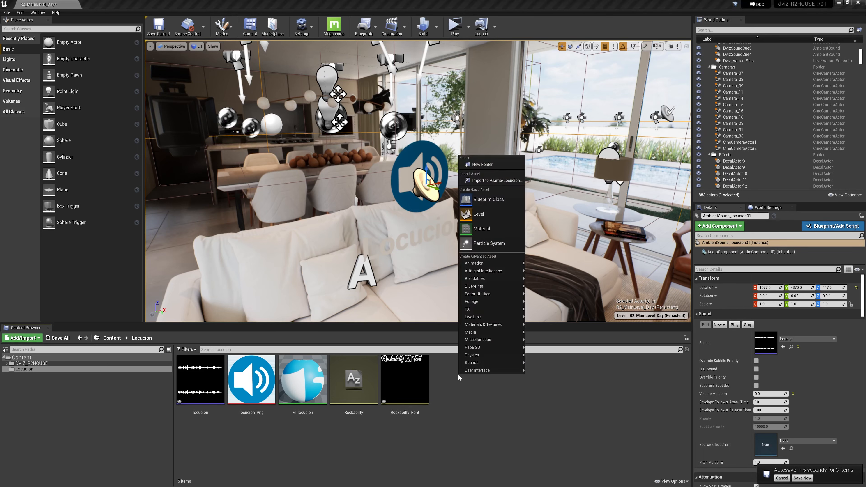
{"action": "mouse_move", "coordinate": [460, 372]}
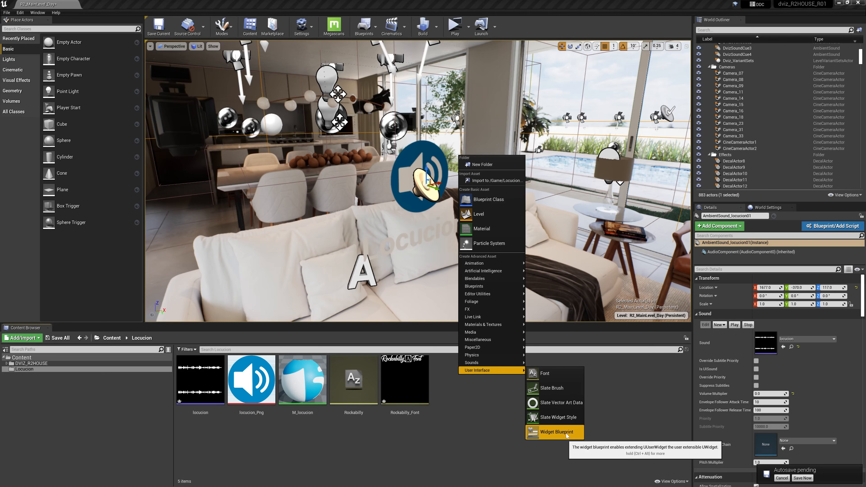
{"action": "left_click", "coordinate": [565, 432]}
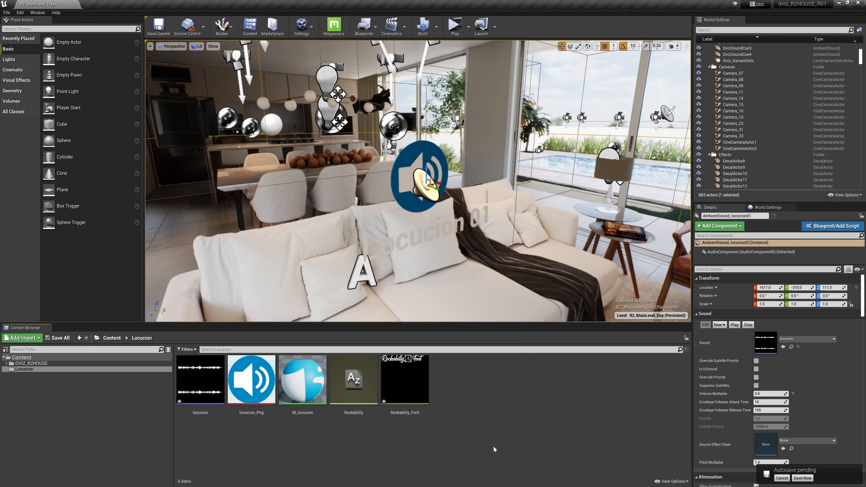